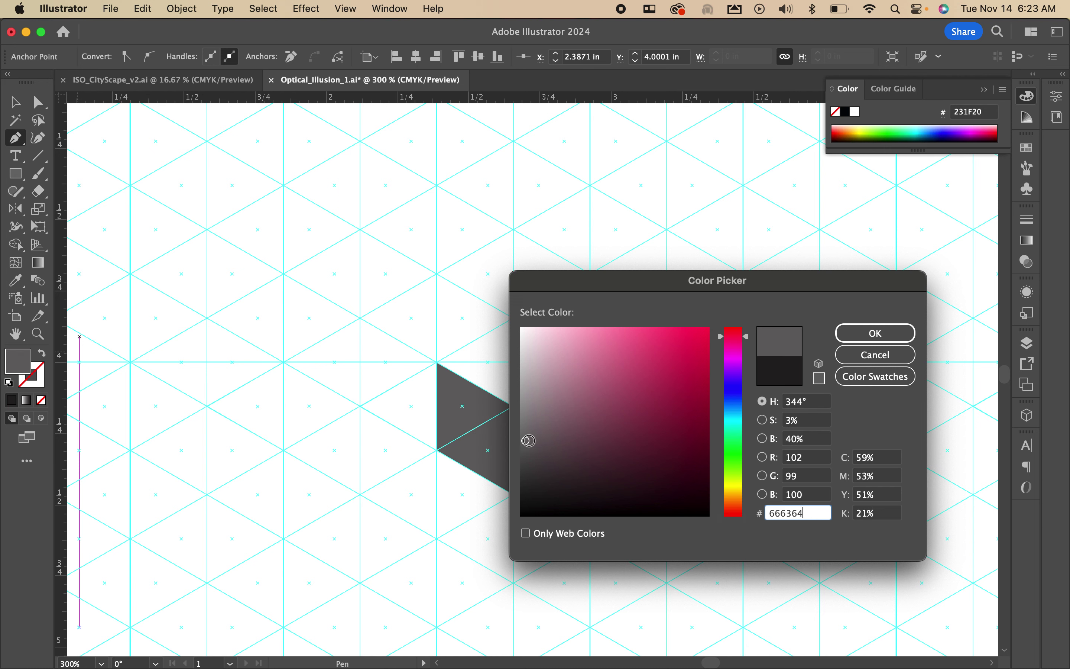
# - Confirm fill color 666364 for the left rhombus and draw a mirrored rhombus sharing its right edge on the isometric grid
pyautogui.click(878, 333)
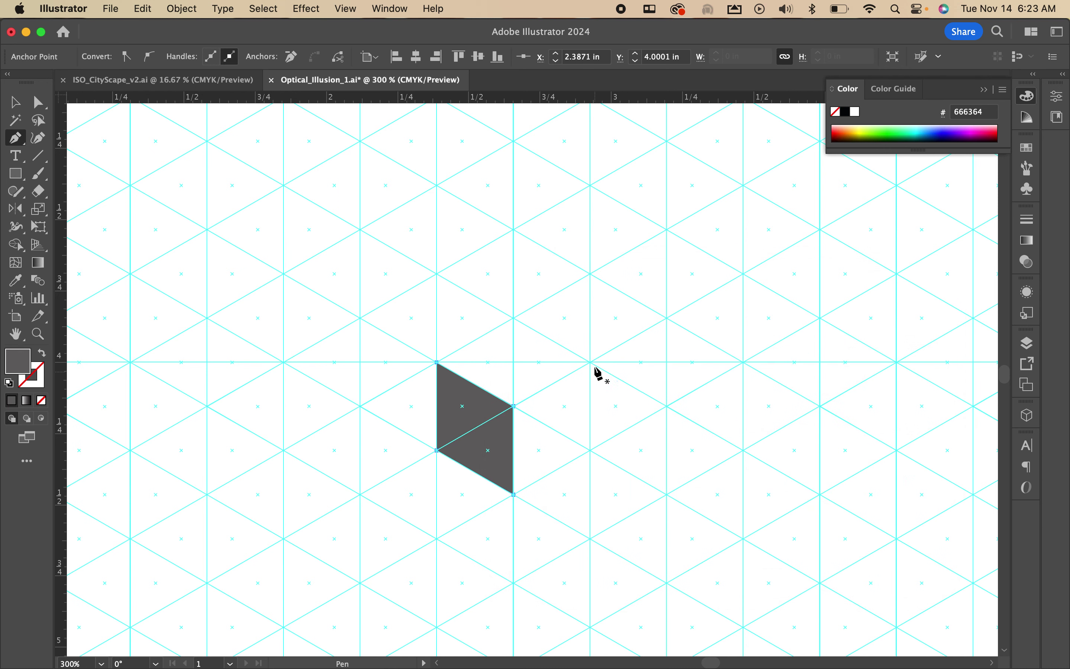
pyautogui.click(590, 362)
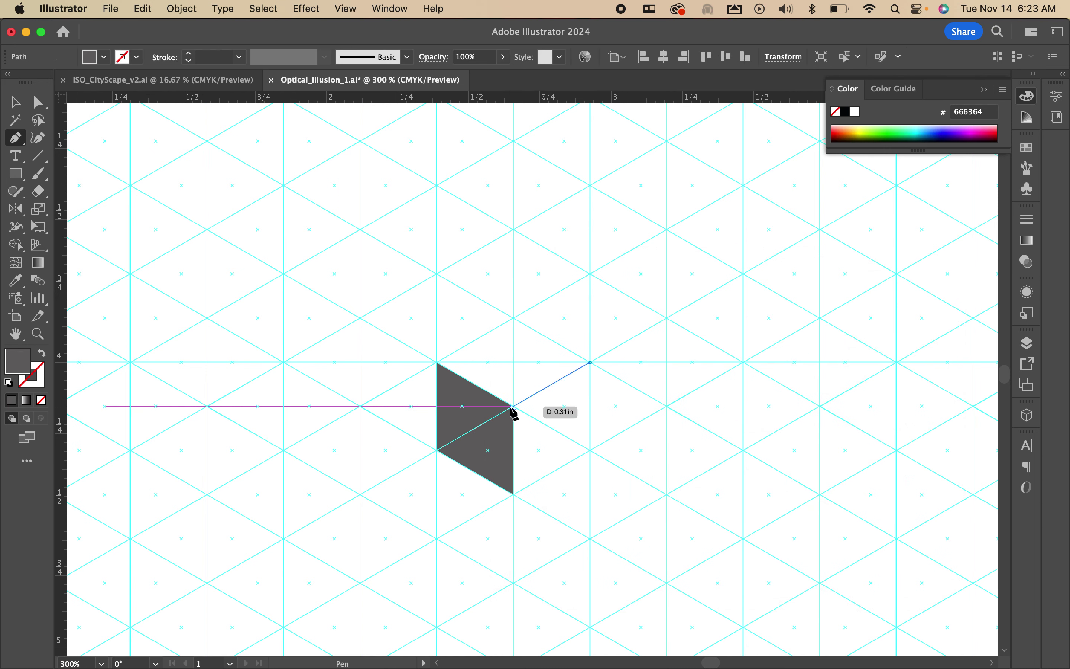
pyautogui.click(514, 407)
pyautogui.click(513, 494)
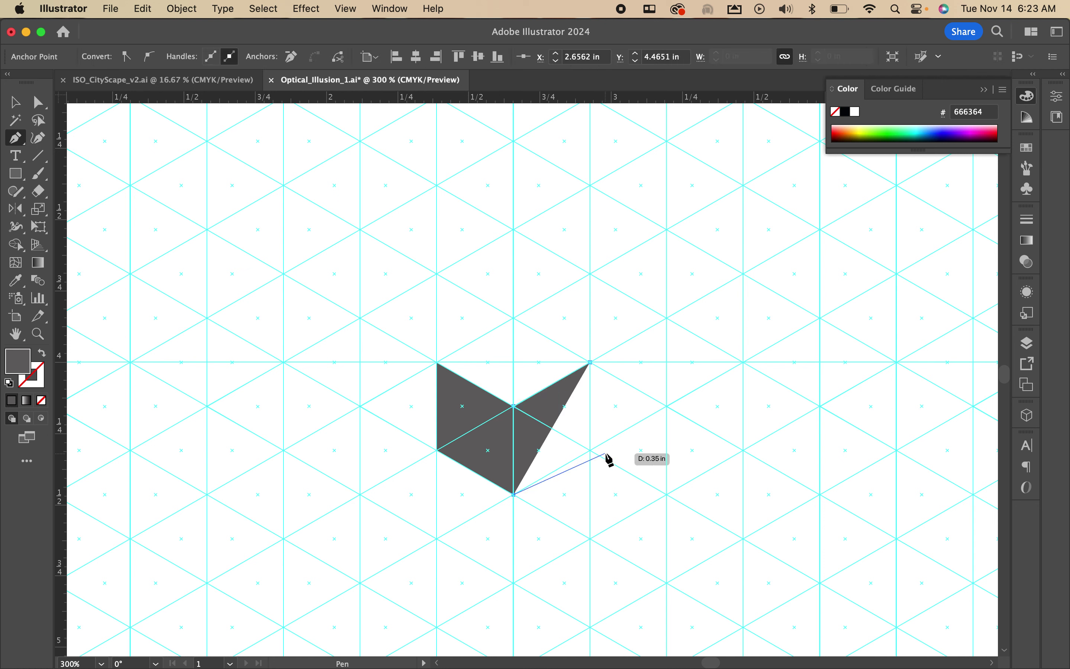
pyautogui.click(591, 451)
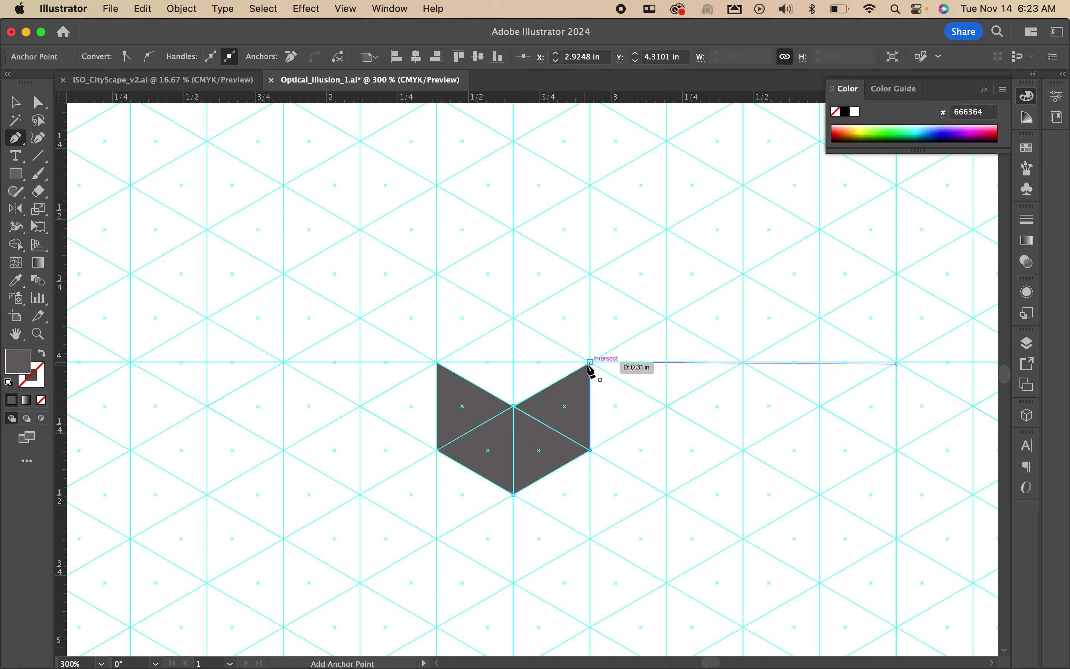
pyautogui.click(590, 363)
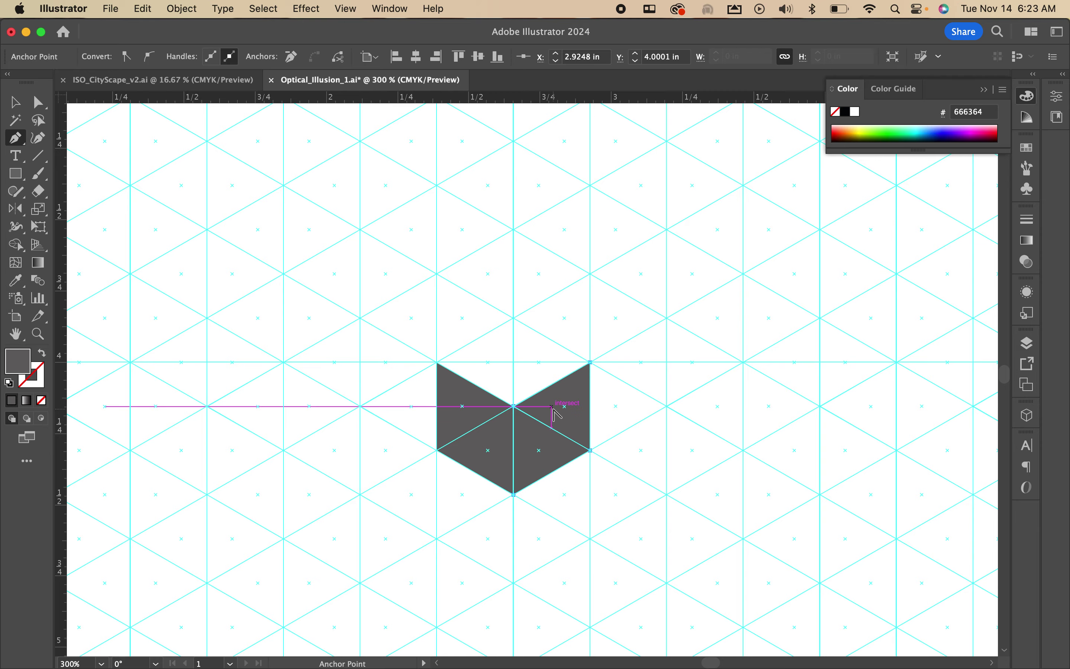
# - Fill the right face with light grey CFD9D7 and the left face with dark grey 758685, both sampled from the reference image
pyautogui.scroll(-5, 557, 416)
pyautogui.scroll(-2, 556, 416)
pyautogui.scroll(1, 553, 412)
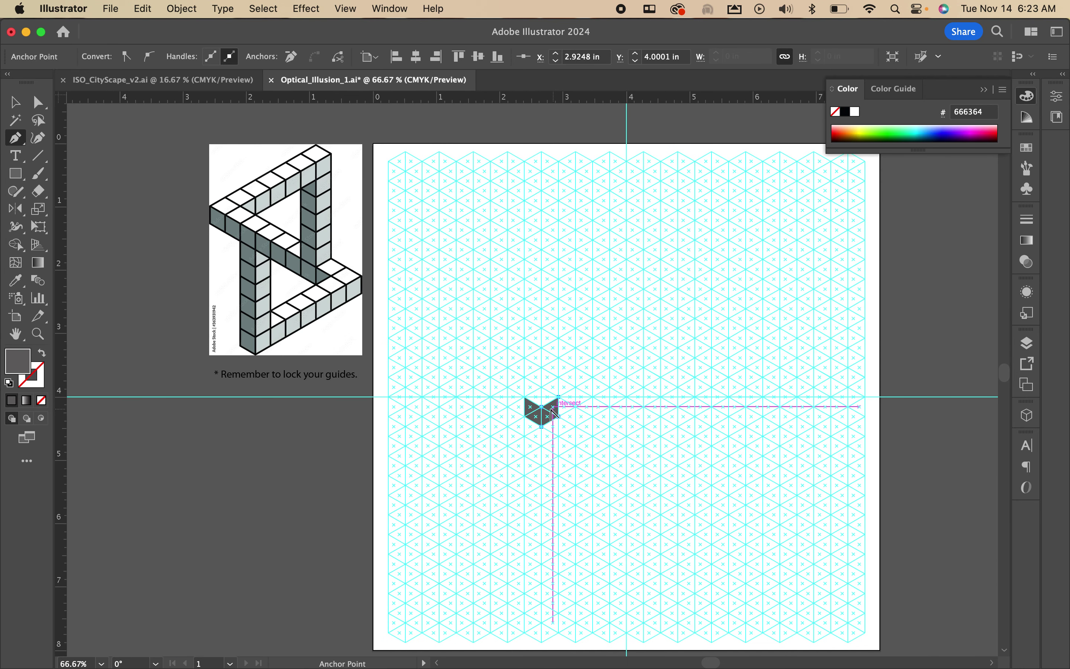
pyautogui.press('i')
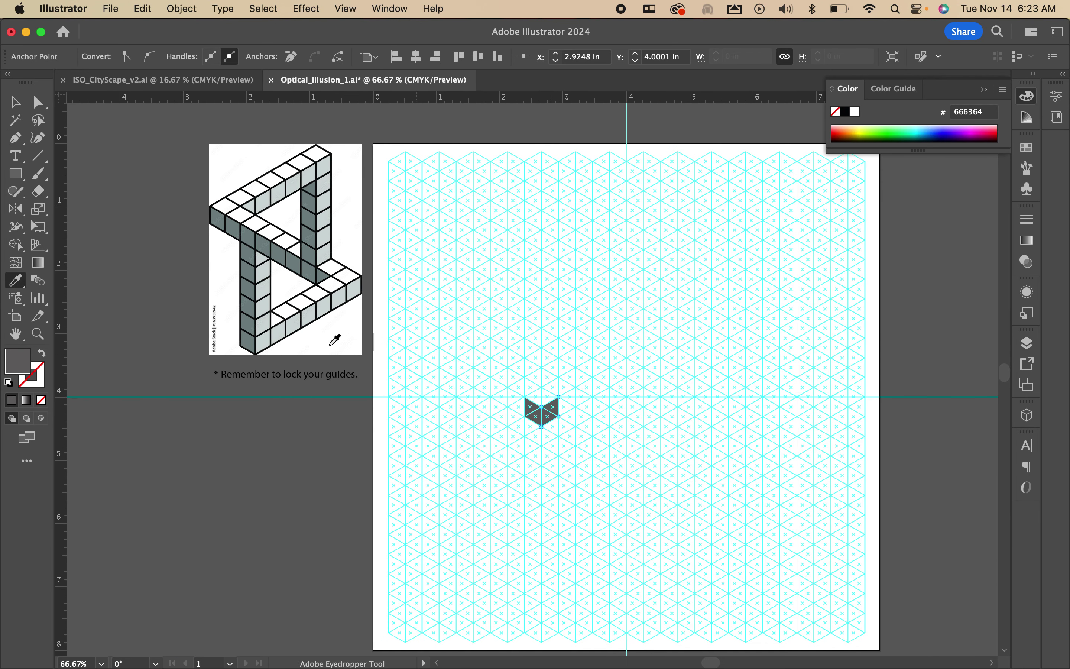
pyautogui.click(266, 341)
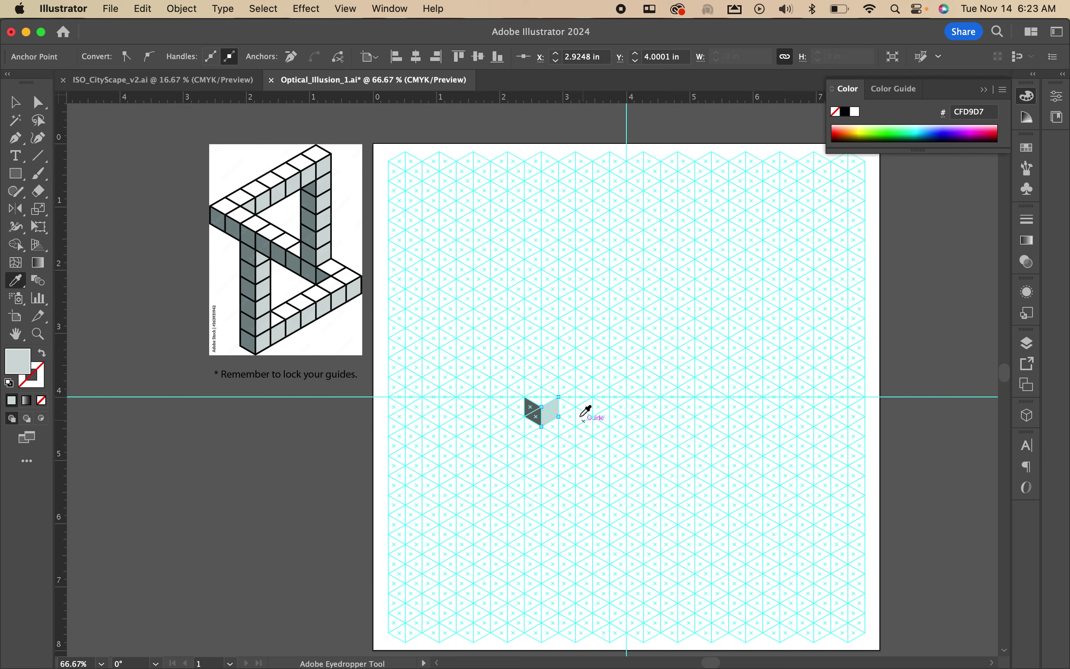
pyautogui.keyDown('super'); pyautogui.click(533, 412); pyautogui.keyUp('super')
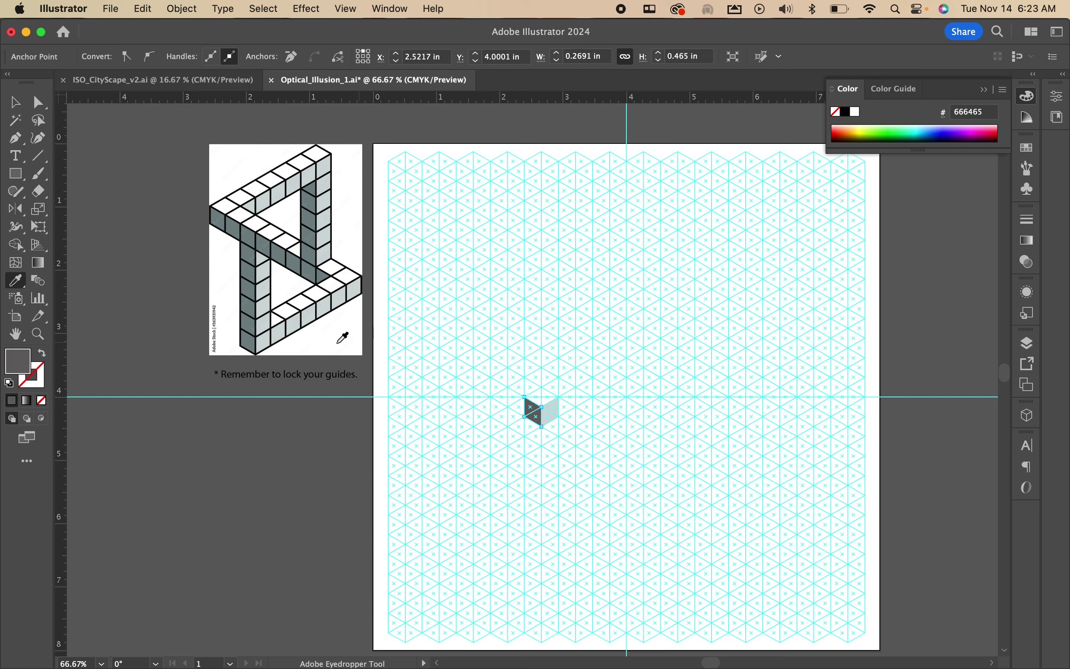
pyautogui.click(250, 334)
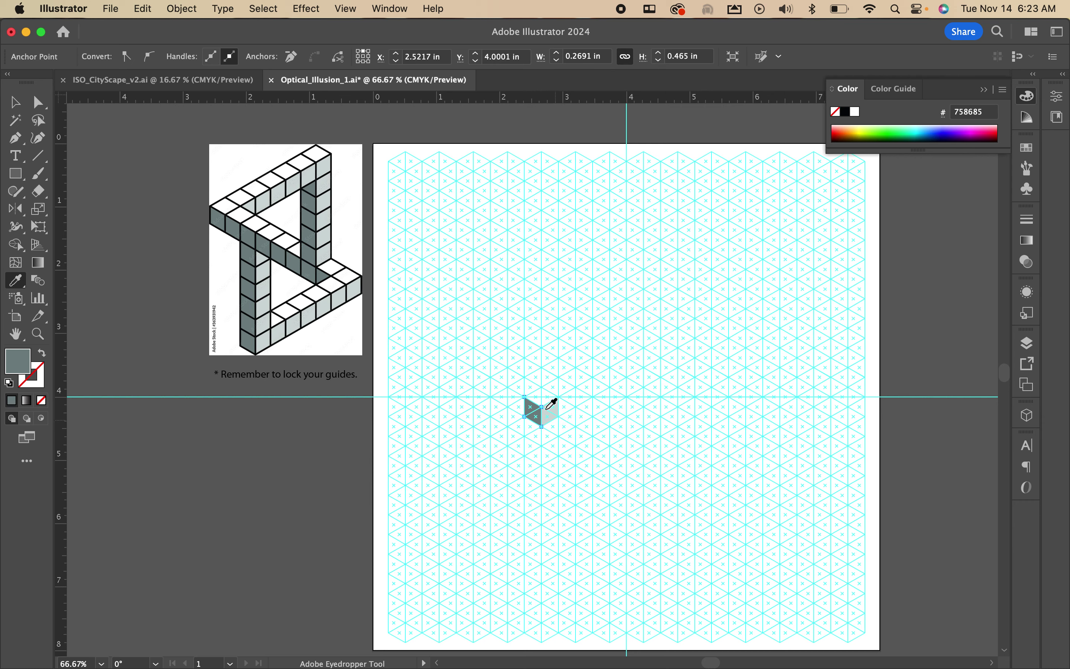
# - Give both cube faces a black 1 pt stroke (231F20) aligned to the inside
pyautogui.scroll(-1, 540, 406)
pyautogui.scroll(2, 540, 406)
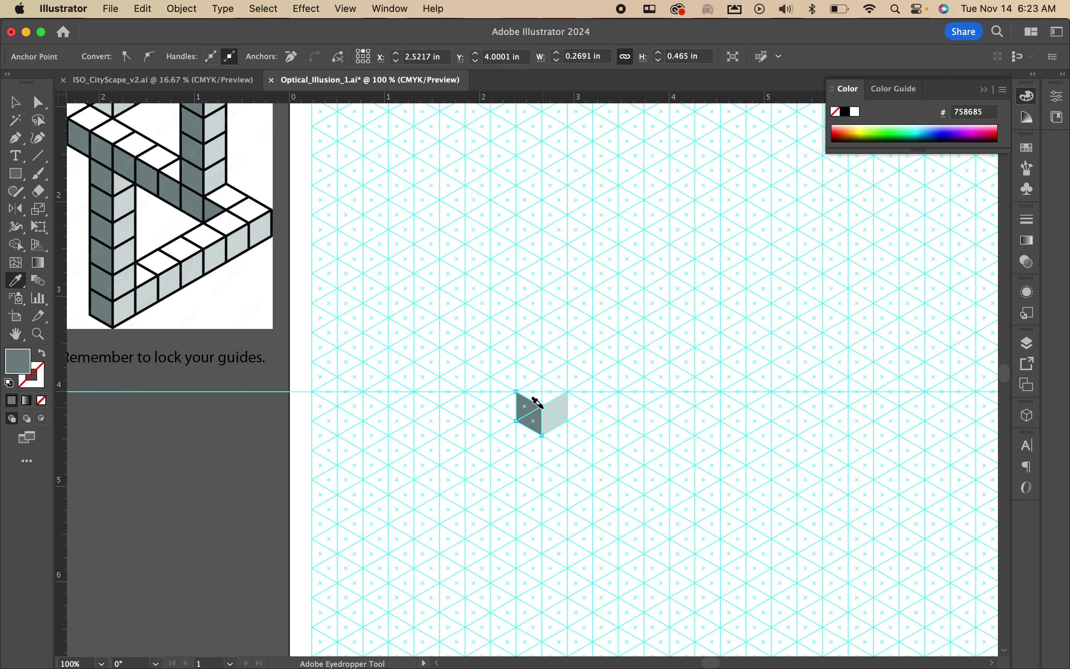
pyautogui.click(14, 104)
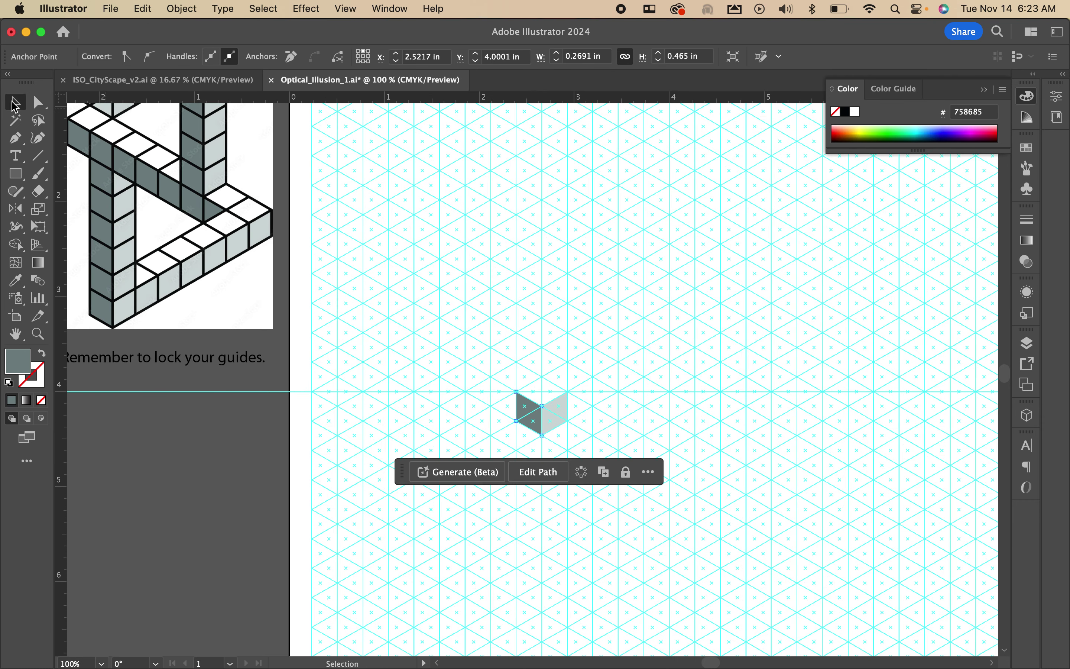
pyautogui.keyDown('shift'); pyautogui.click(564, 416); pyautogui.keyUp('shift')
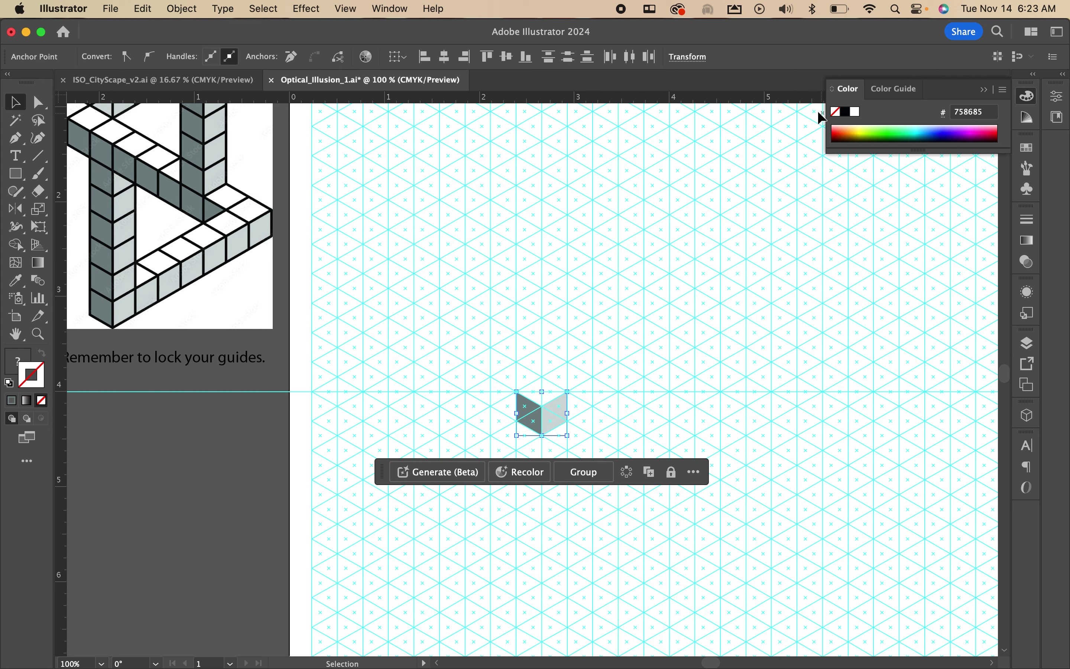
pyautogui.click(846, 113)
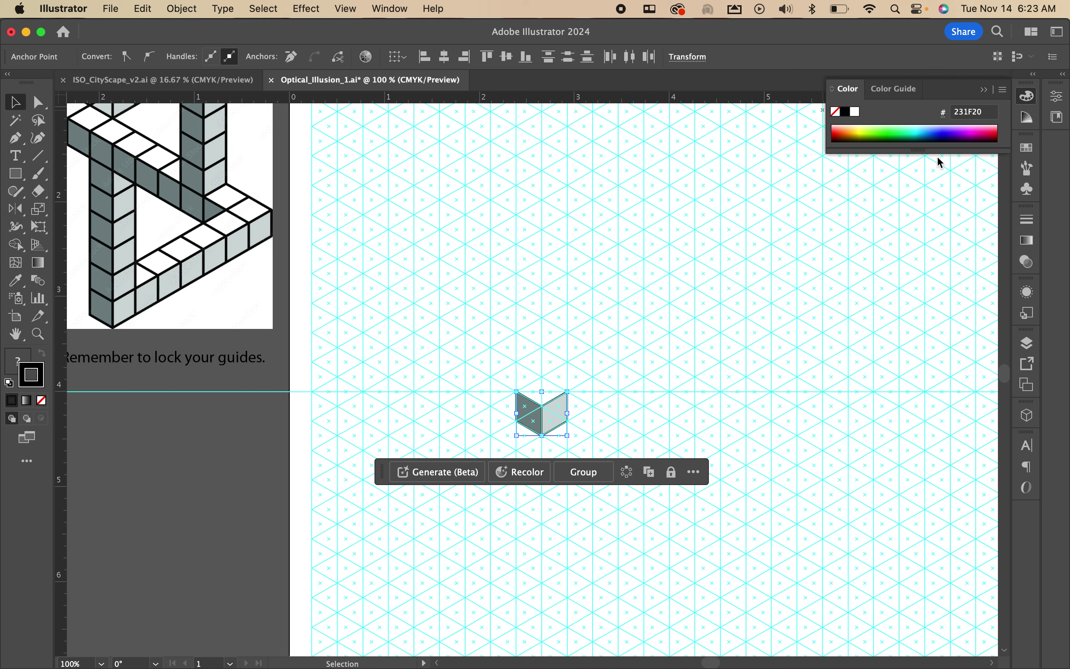
pyautogui.click(1027, 218)
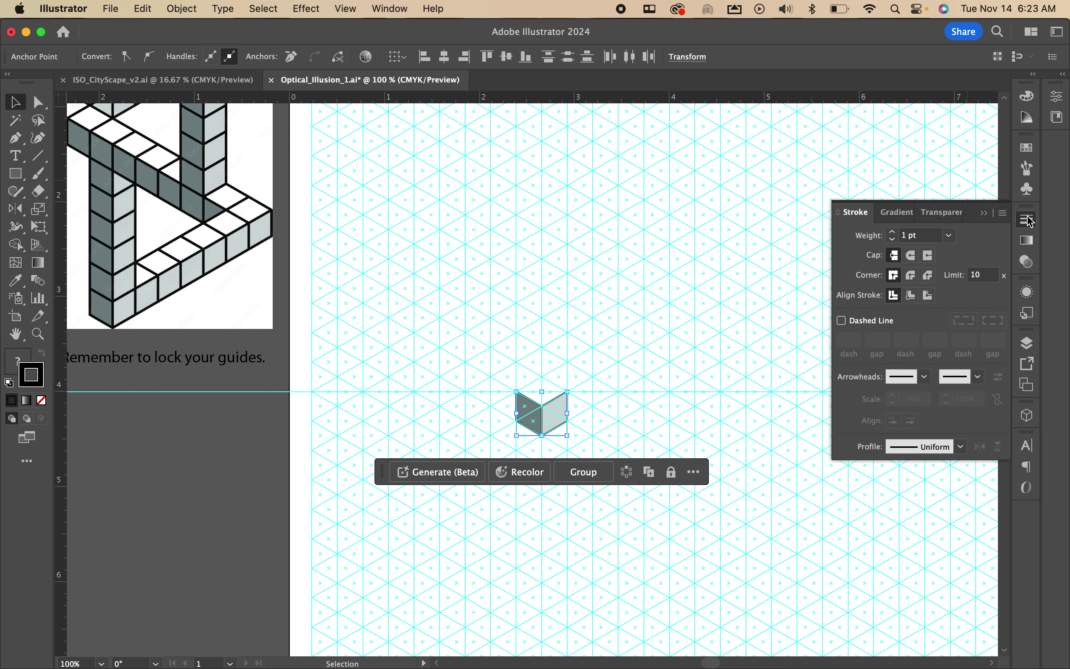
pyautogui.click(914, 295)
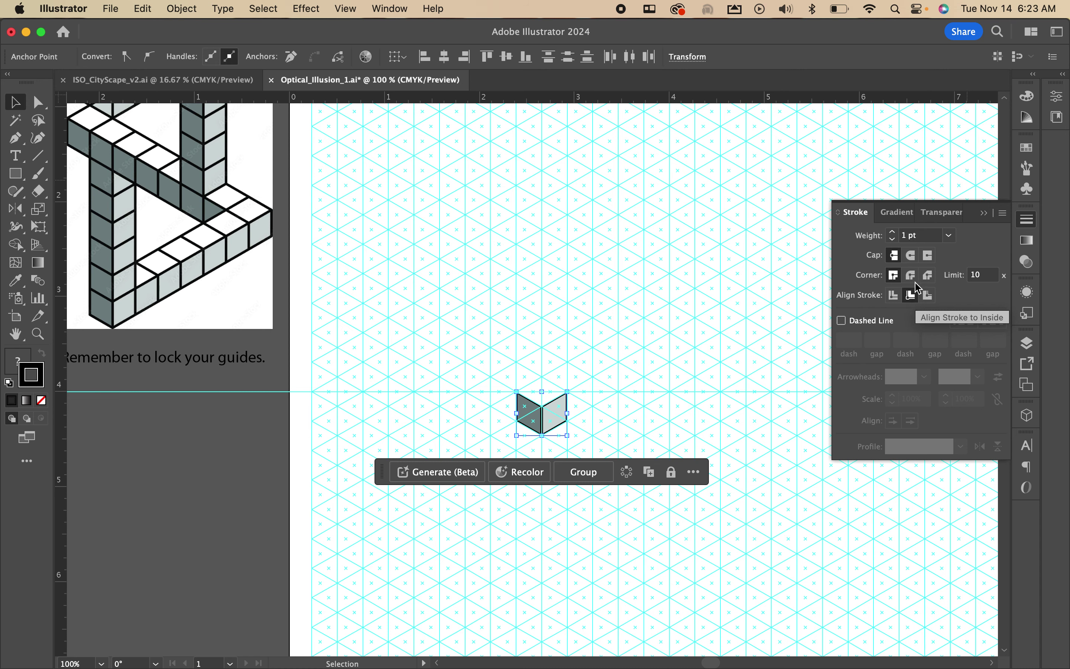
# - Preview the deselected cube faces with the guides hidden, and show the guides again
pyautogui.click(607, 392)
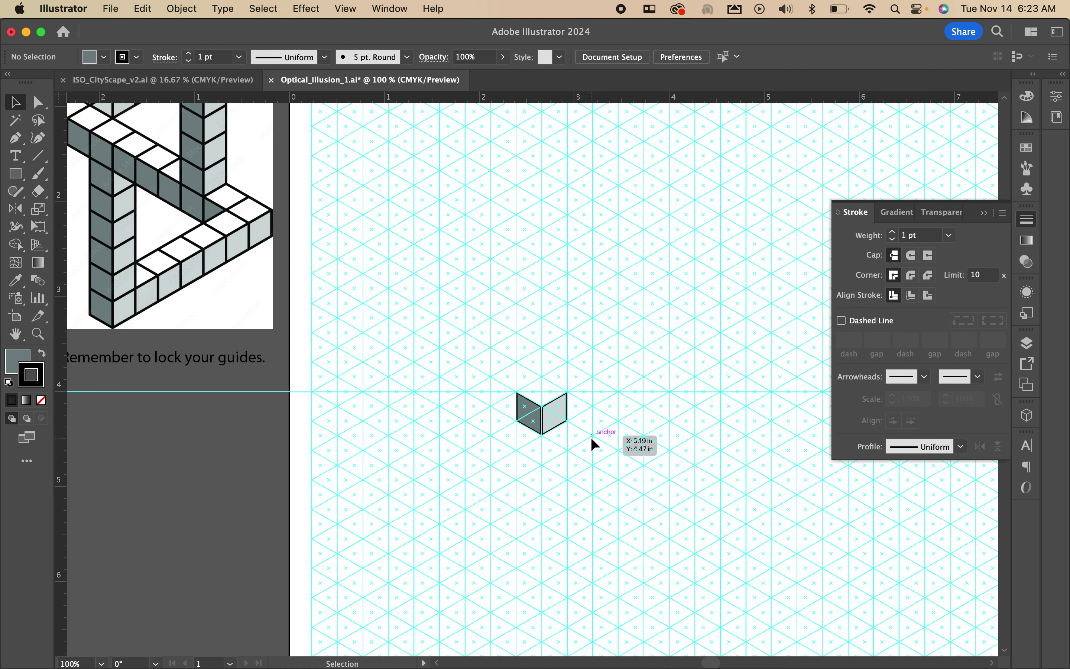
pyautogui.press('super+semicolon')
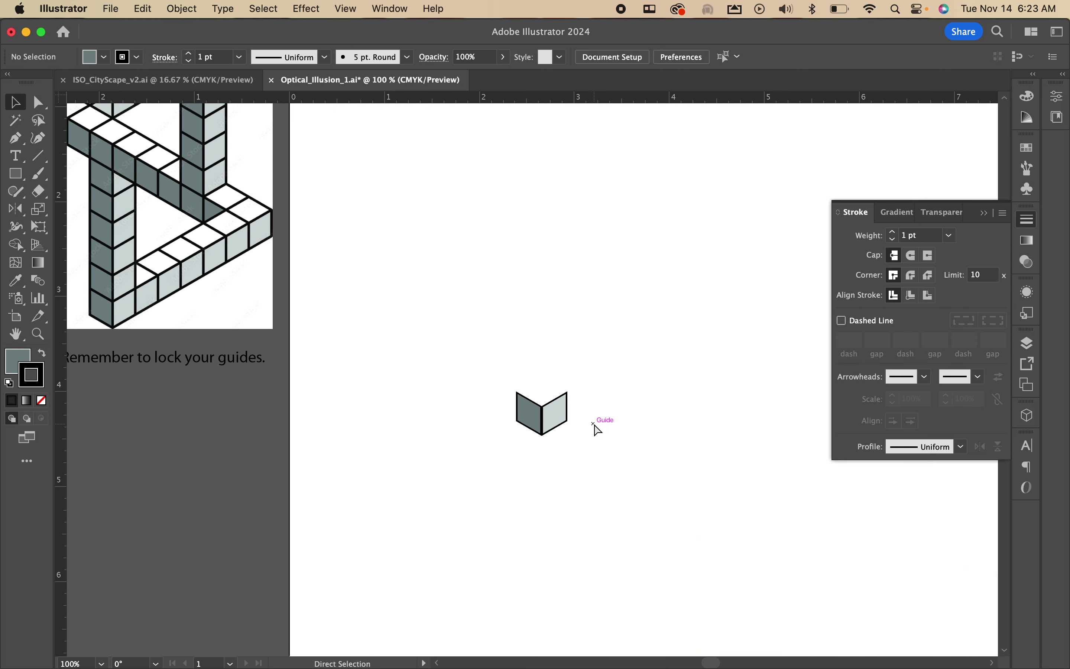
pyautogui.press('super+semicolon')
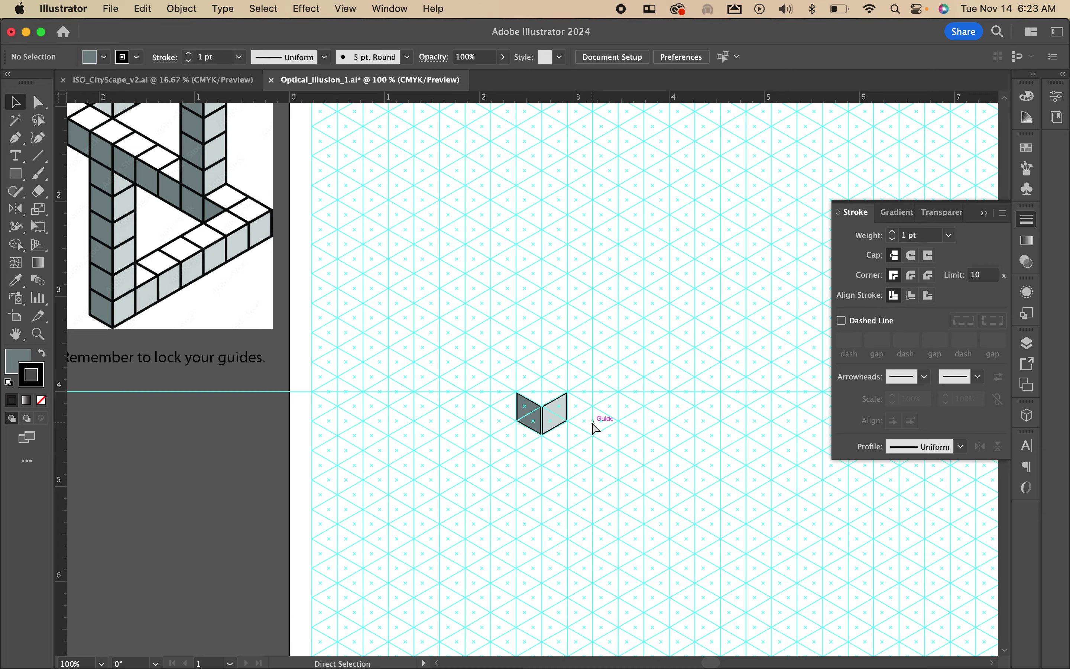
# - Select both cube faces and duplicate them one grid unit straight up, directly above the originals
pyautogui.click(559, 413)
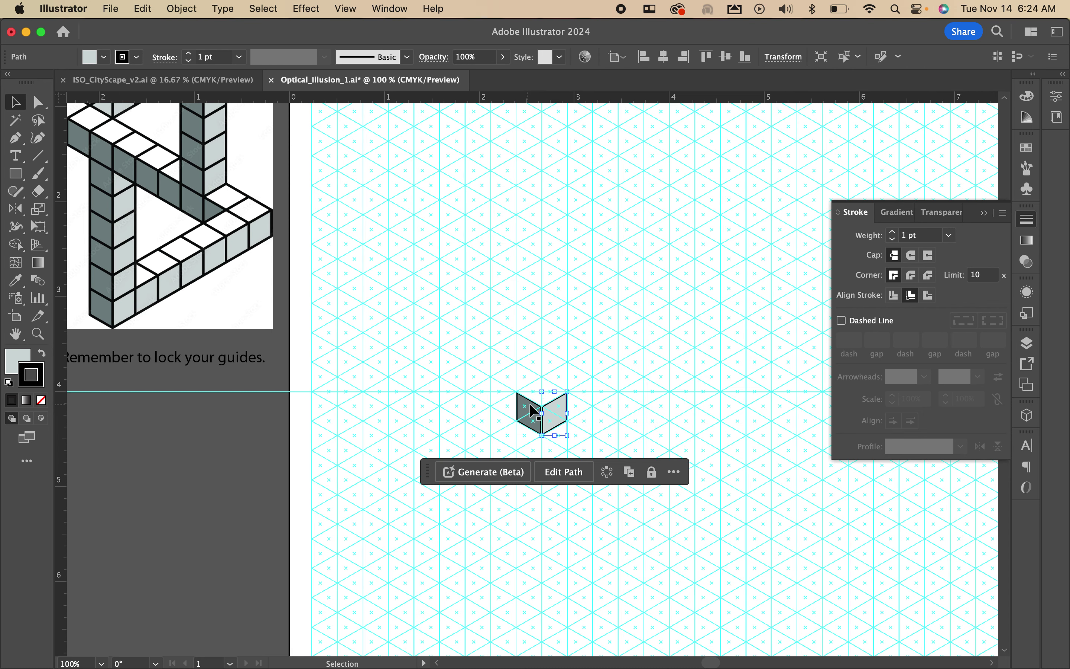
pyautogui.press('super+minus')
pyautogui.press('super+minus')
pyautogui.press('super+plus')
pyautogui.press('super+plus')
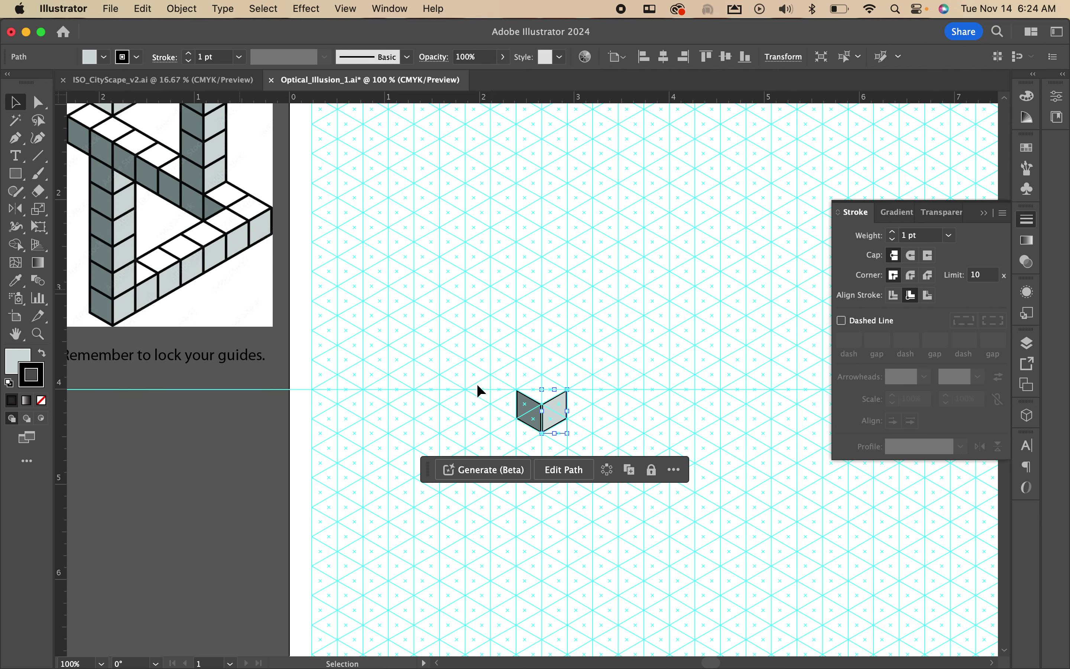
pyautogui.press('super+minus')
pyautogui.press('super+plus')
pyautogui.press('super+plus')
pyautogui.press('super+plus')
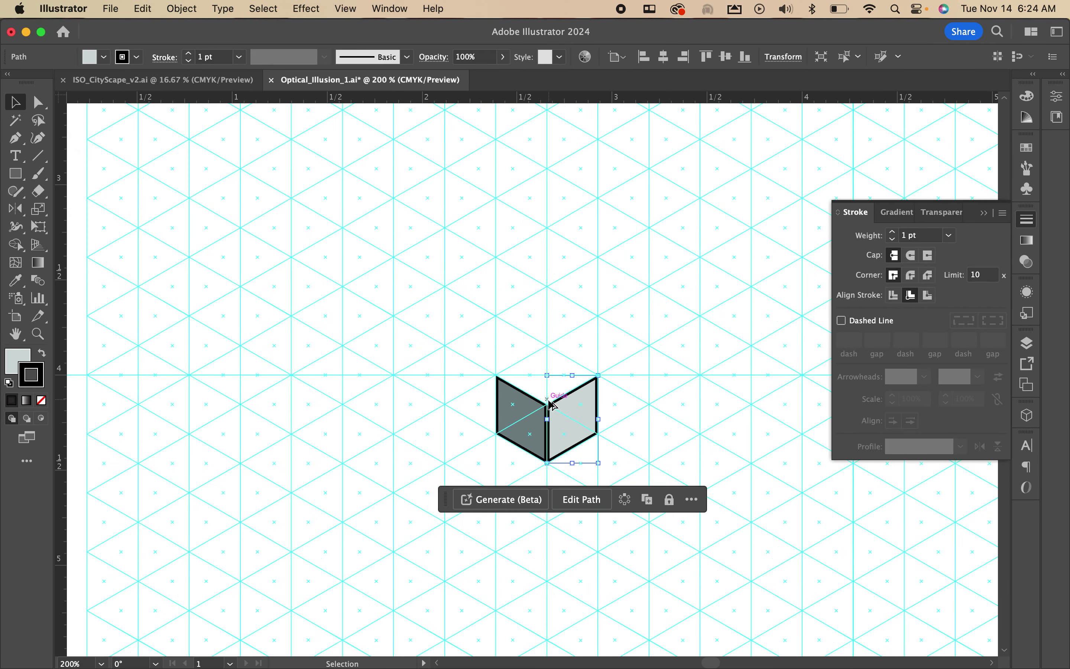
pyautogui.press('super+plus')
pyautogui.moveTo(580, 445); pyautogui.dragTo(574, 309)
pyautogui.press('super+z')
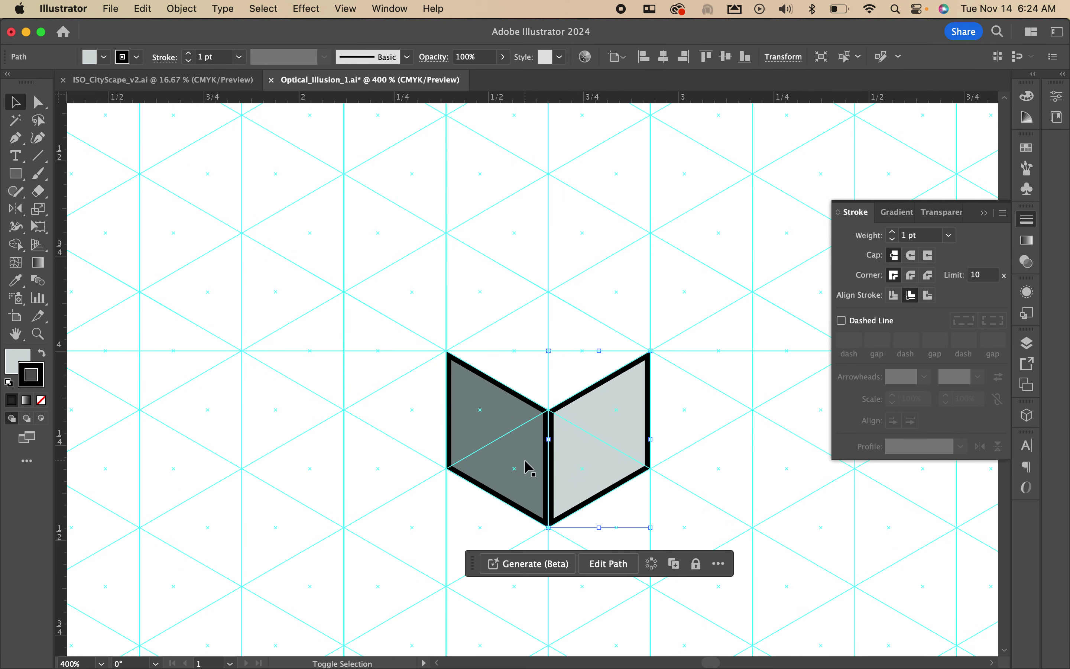
pyautogui.keyDown('shift'); pyautogui.click(526, 462); pyautogui.keyUp('shift')
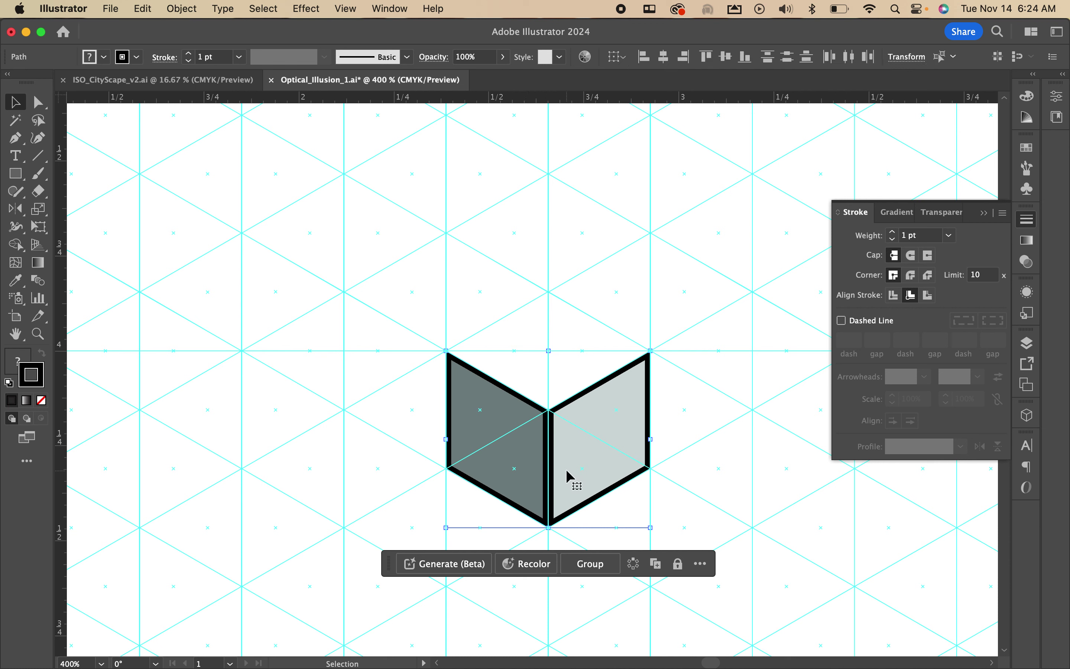
pyautogui.moveTo(568, 476); pyautogui.dragTo(553, 360)
# - Repeat the upward duplication of the face pair until the column is six rows high
pyautogui.scroll(2, 556, 365)
pyautogui.scroll(-10, 556, 364)
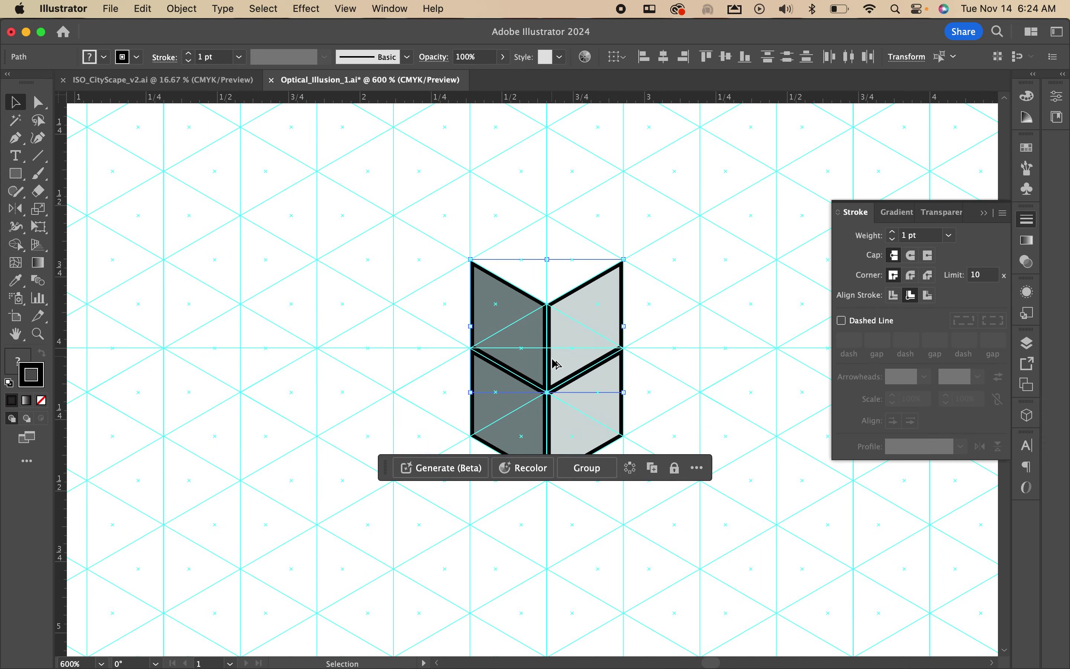
pyautogui.scroll(2, 557, 364)
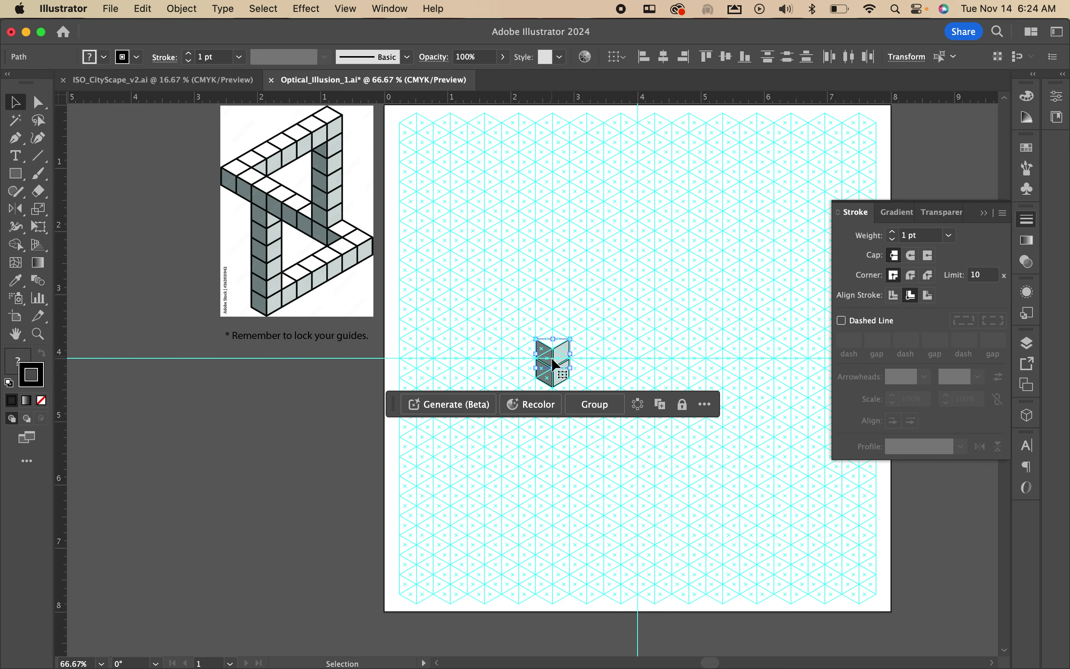
pyautogui.press('a')
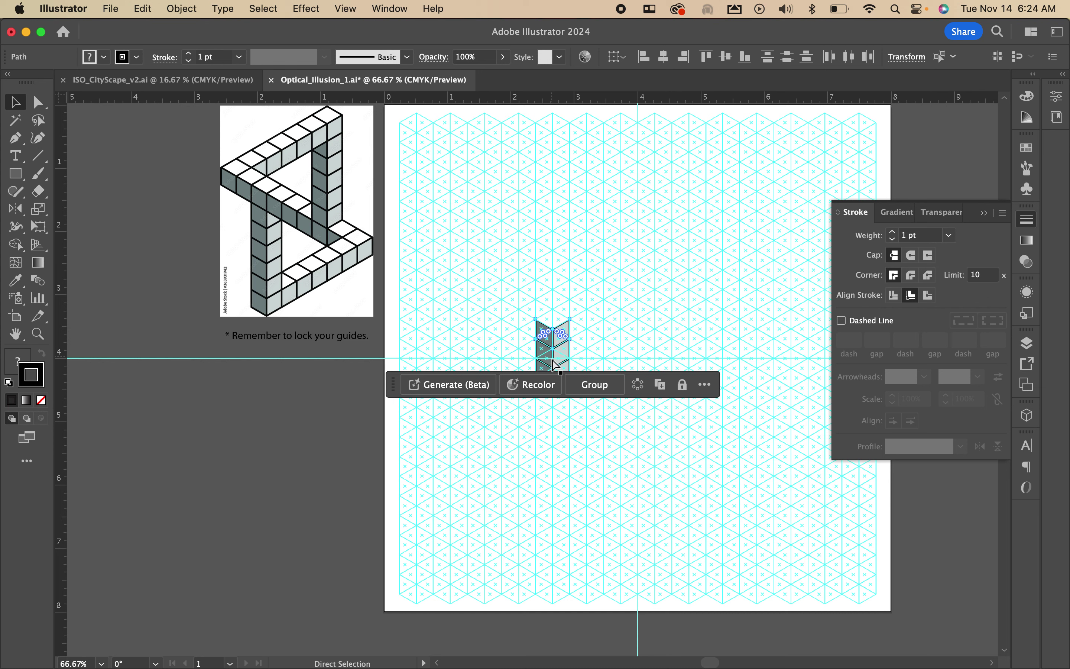
pyautogui.moveTo(556, 365); pyautogui.dragTo(556, 306)
pyautogui.press('v')
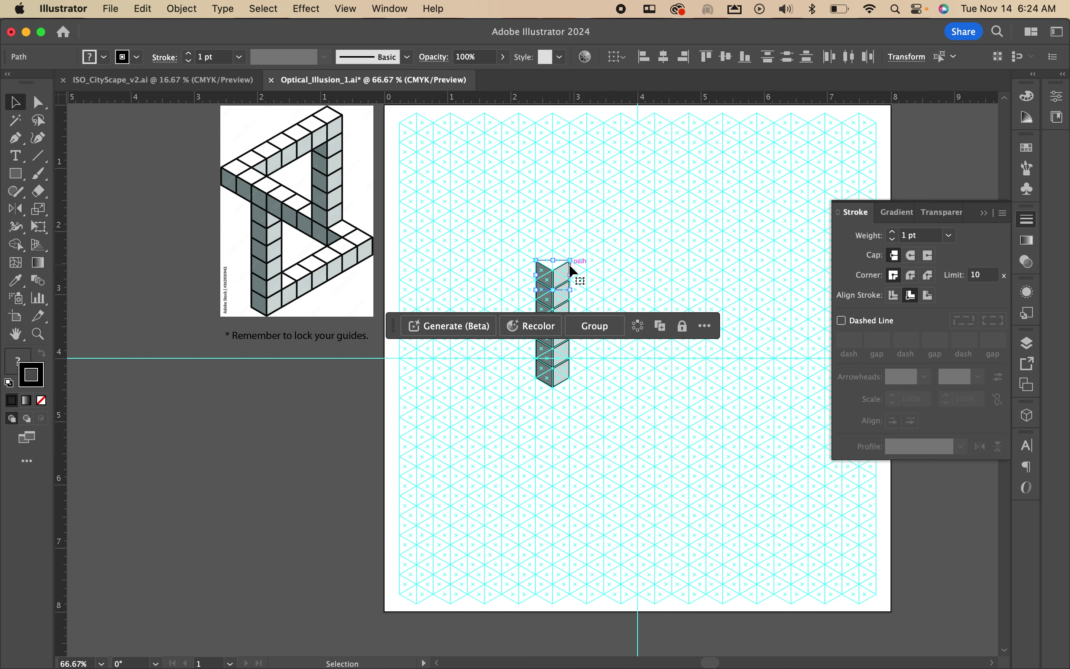
# - Delete the upper right anchor point of the topmost light face so that it becomes a triangle
pyautogui.scroll(3, 572, 271)
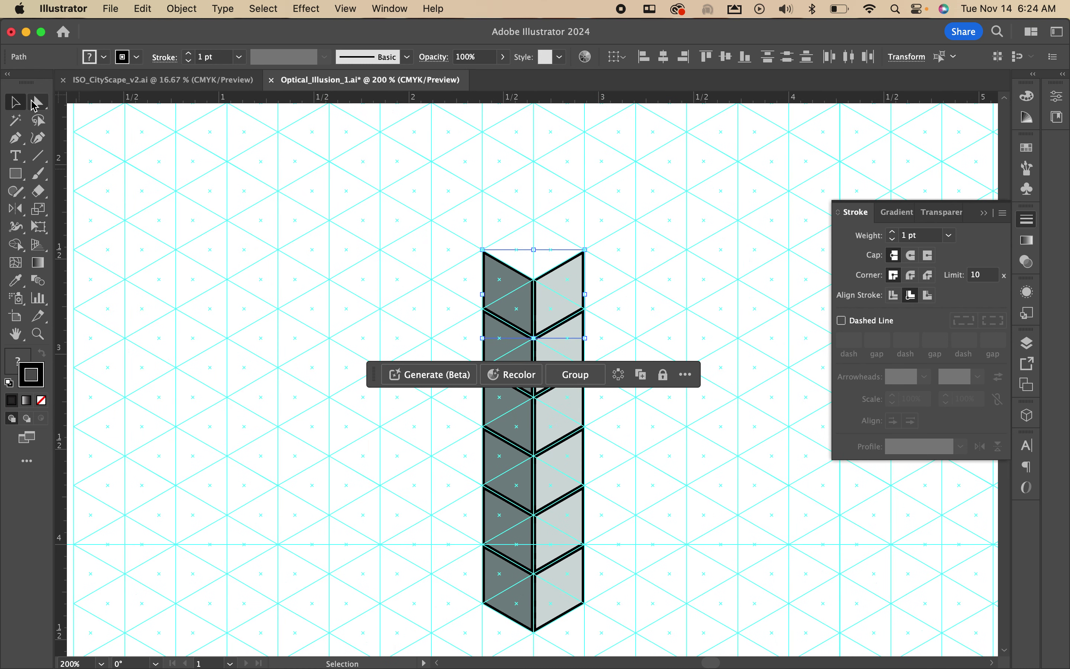
pyautogui.click(37, 104)
pyautogui.click(617, 263)
pyautogui.click(584, 250)
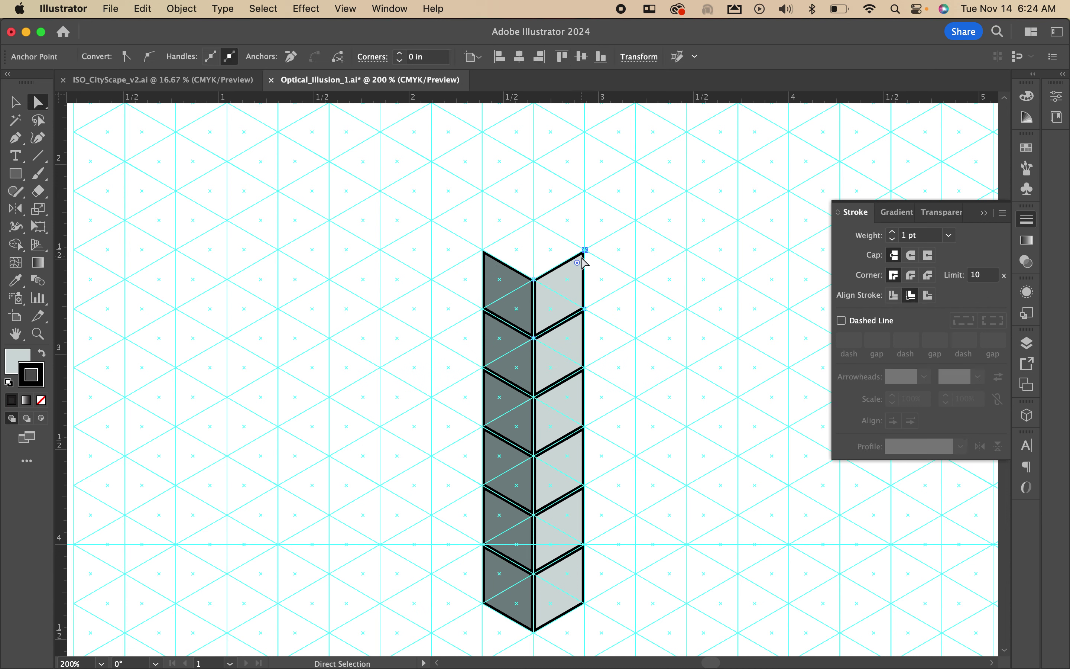
pyautogui.click(15, 138)
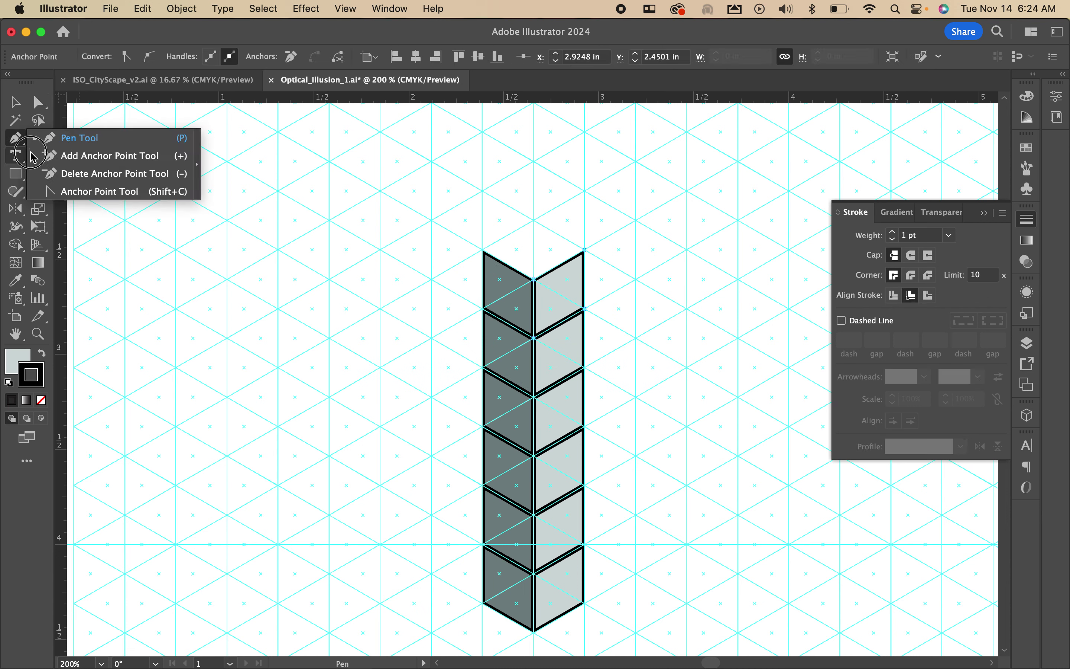
pyautogui.click(79, 175)
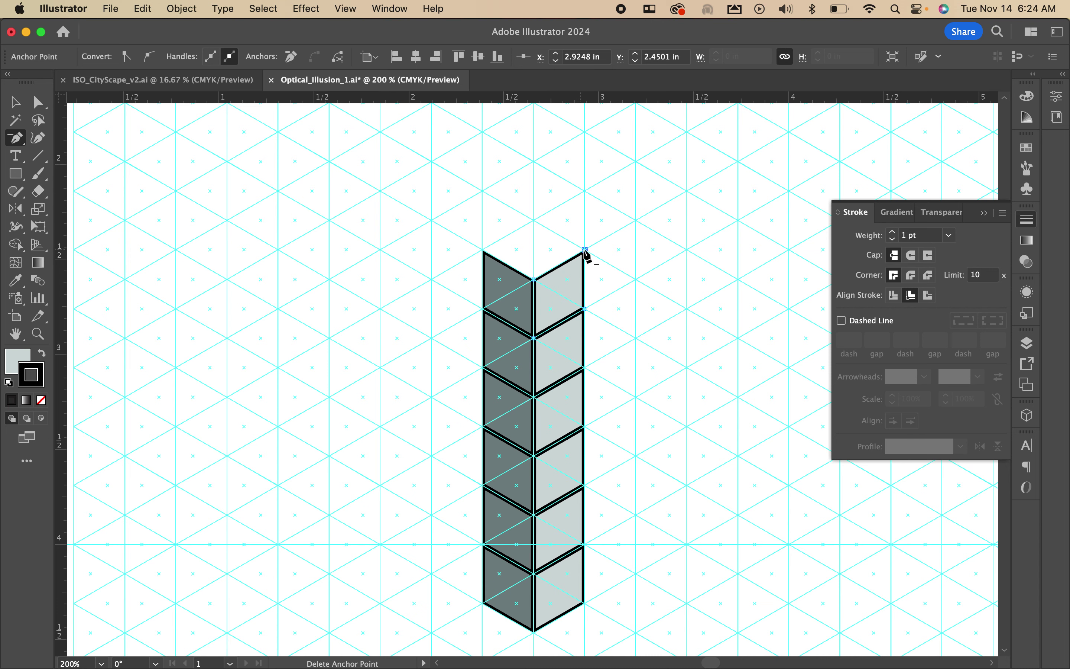
pyautogui.click(583, 251)
pyautogui.keyDown('alt'); pyautogui.scroll(-10, 548, 313); pyautogui.keyUp('alt')
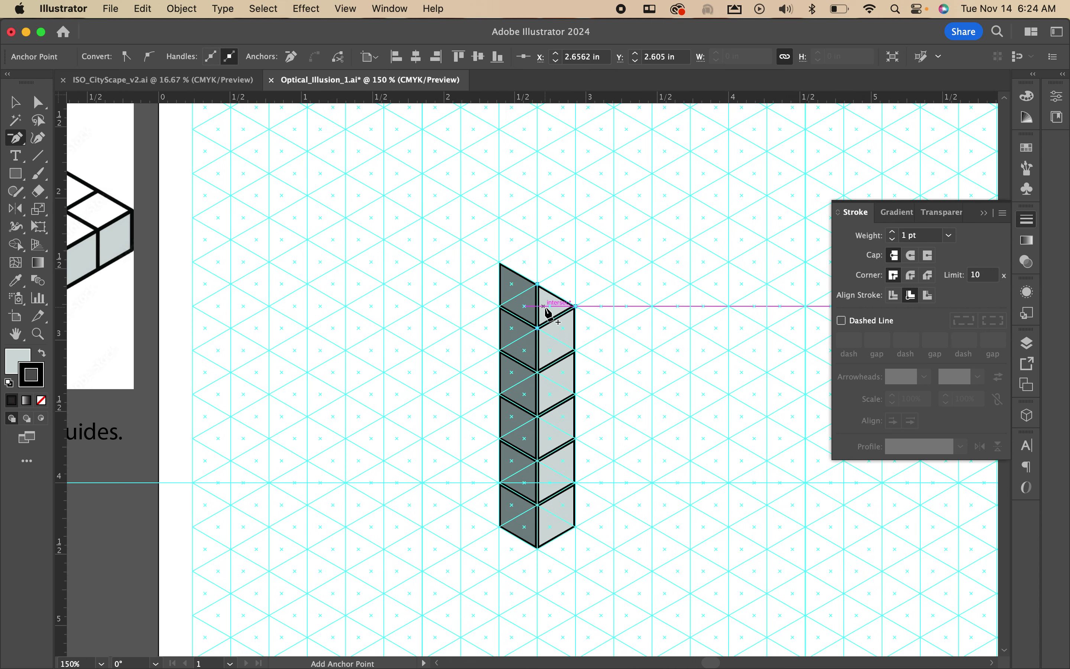
pyautogui.keyDown('alt'); pyautogui.scroll(1, 549, 313); pyautogui.keyUp('alt')
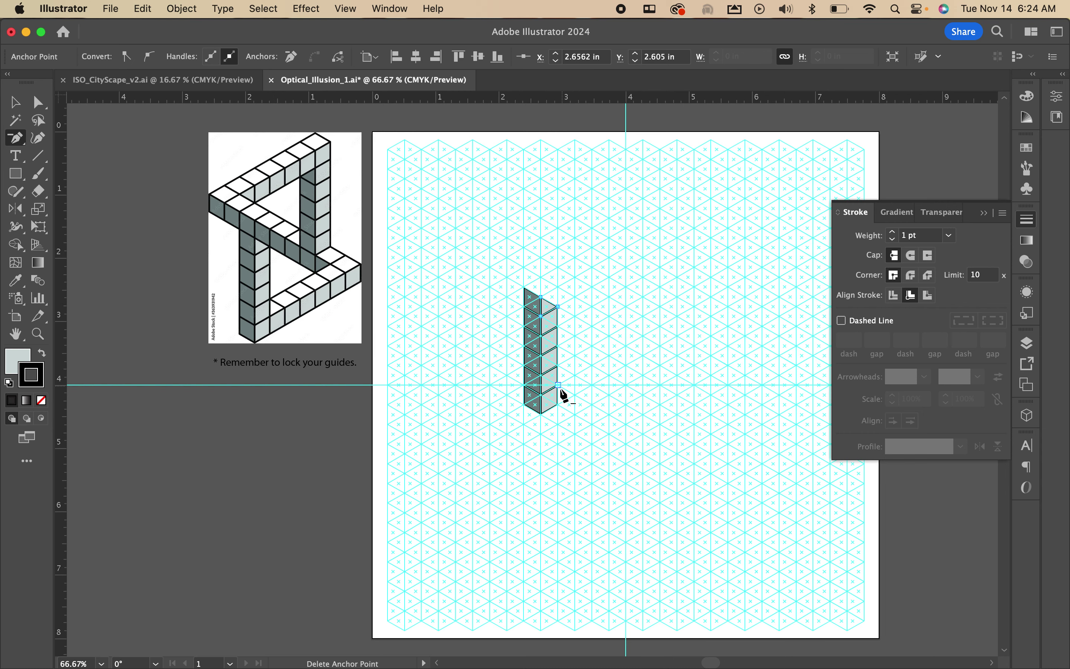
pyautogui.keyDown('alt'); pyautogui.scroll(-1, 562, 395); pyautogui.keyUp('alt')
pyautogui.keyDown('alt'); pyautogui.scroll(2, 562, 395); pyautogui.keyUp('alt')
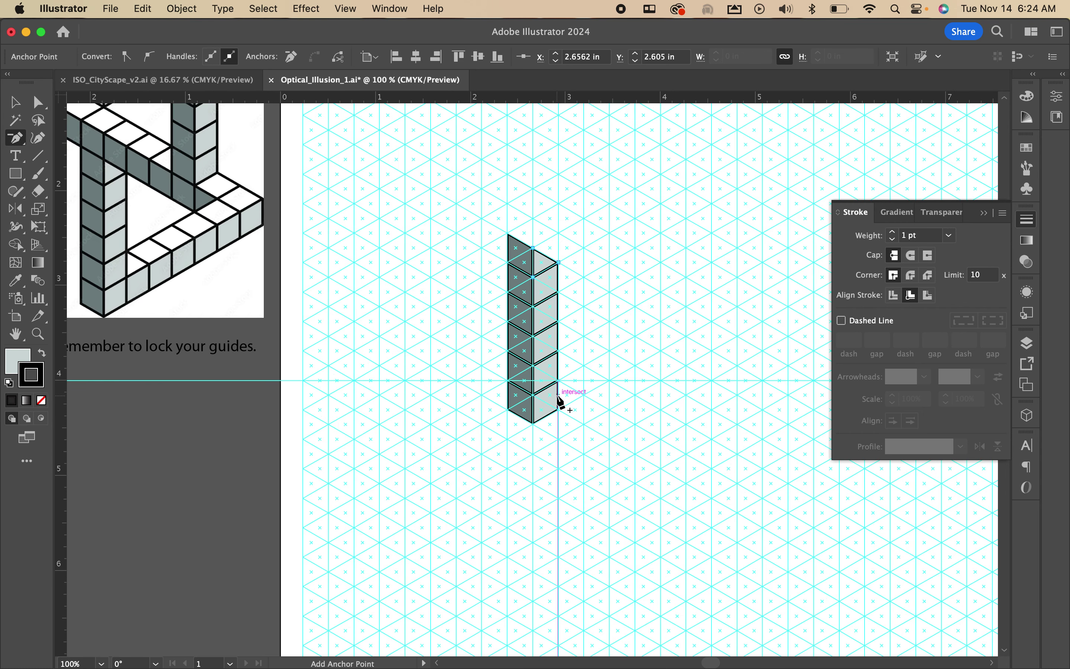
# - Duplicate the column's lowest light face one grid unit diagonally up to the right and align the copy with the column's edge
pyautogui.keyDown('alt'); pyautogui.scroll(1, 556, 399); pyautogui.keyUp('alt')
pyautogui.keyDown('alt'); pyautogui.scroll(-1, 558, 400); pyautogui.keyUp('alt')
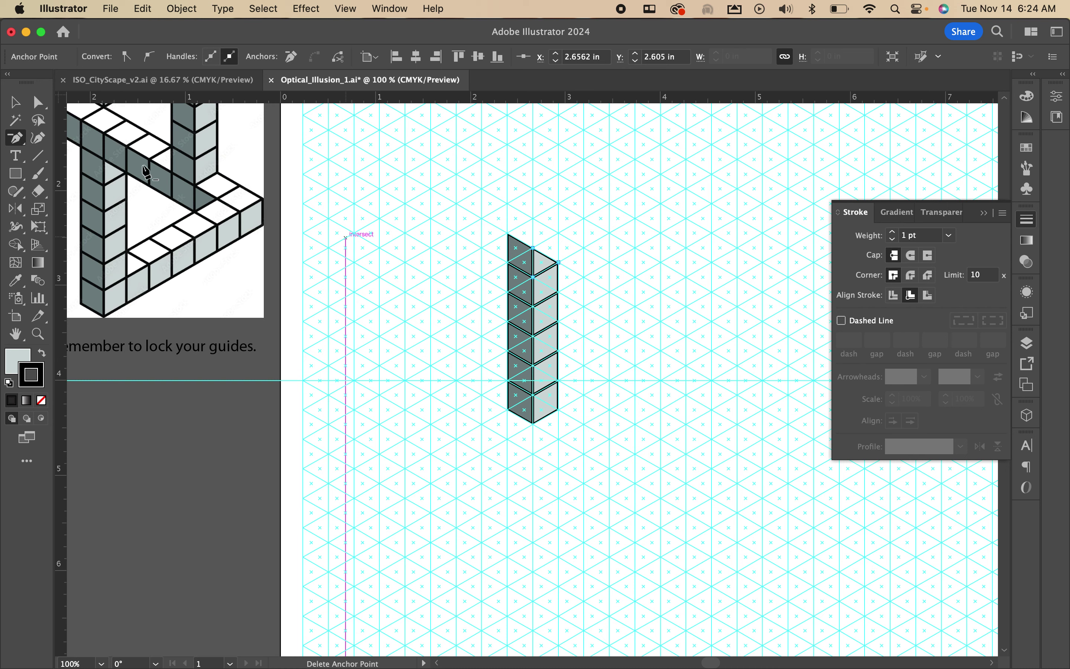
pyautogui.click(16, 141)
pyautogui.click(62, 137)
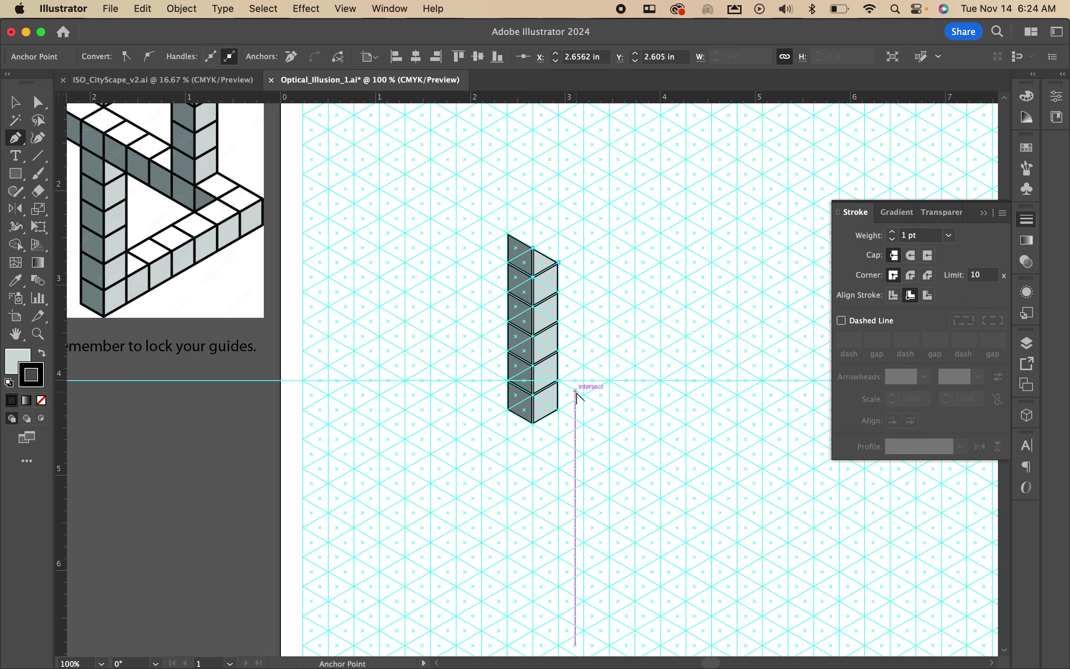
pyautogui.keyDown('alt'); pyautogui.scroll(-2, 576, 394); pyautogui.keyUp('alt')
pyautogui.keyDown('alt'); pyautogui.scroll(3, 576, 395); pyautogui.keyUp('alt')
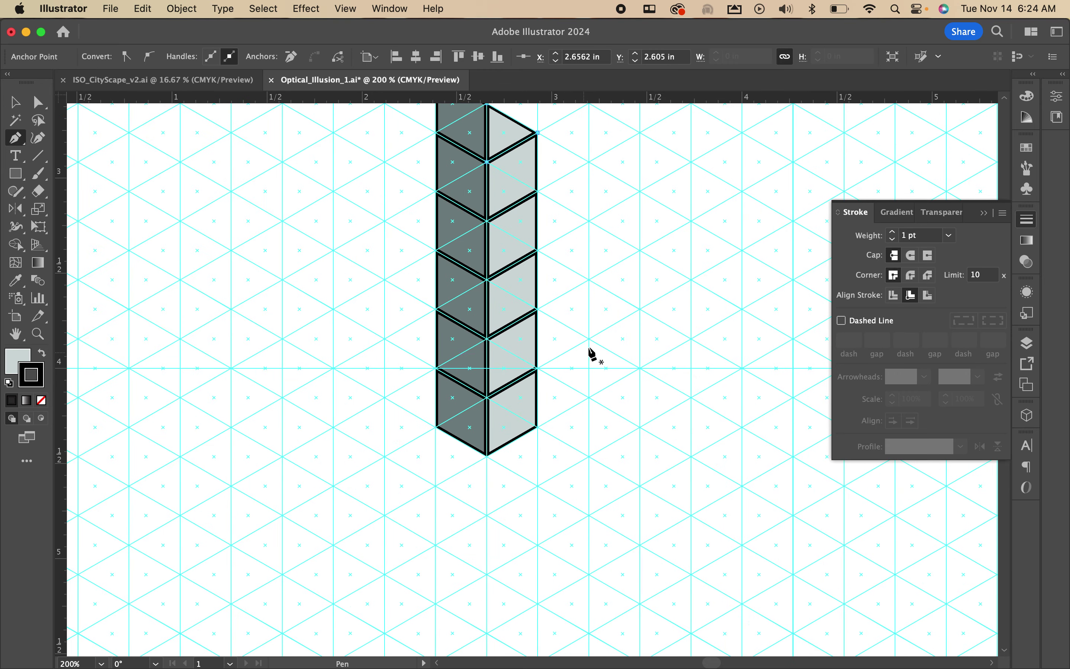
pyautogui.click(15, 102)
pyautogui.click(538, 426)
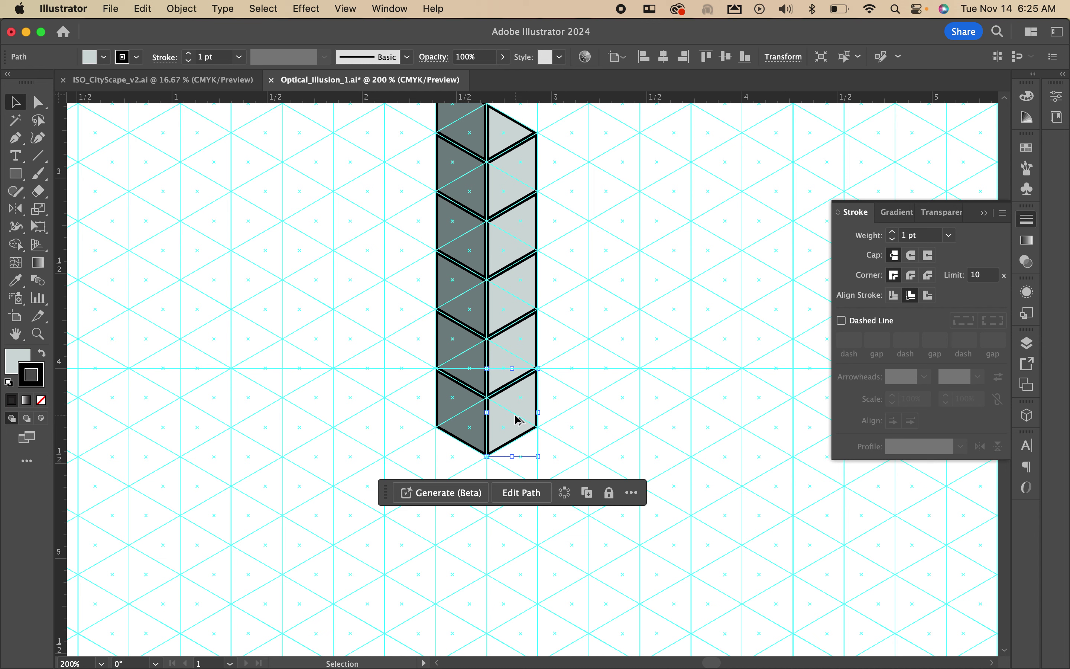
pyautogui.moveTo(517, 420); pyautogui.dragTo(564, 389)
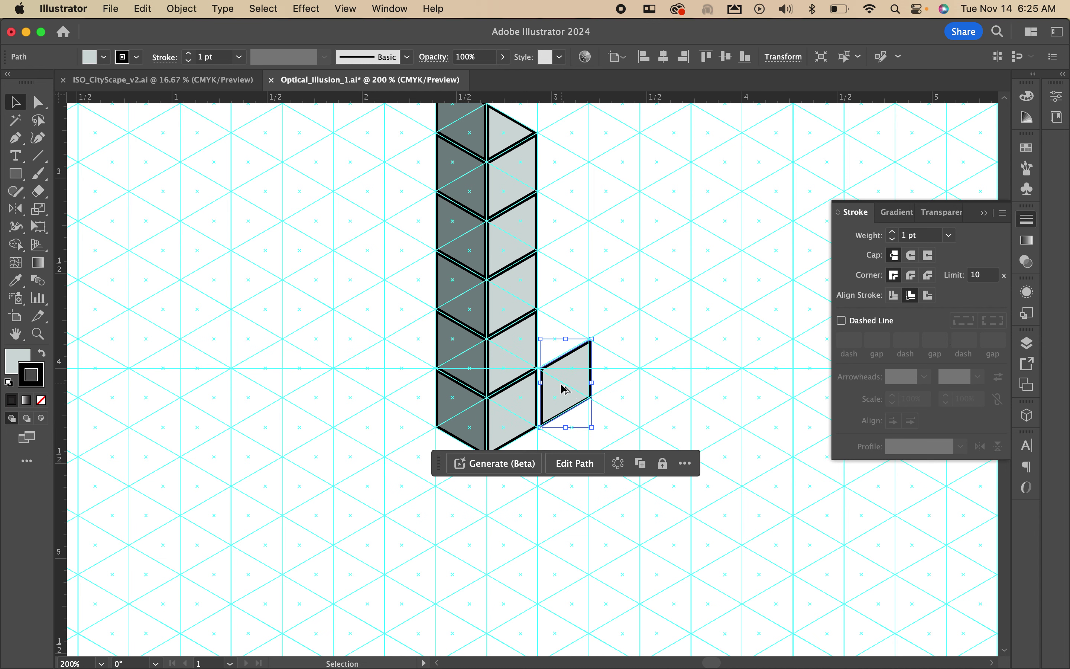
pyautogui.scroll(-3, 563, 385)
pyautogui.scroll(10, 561, 389)
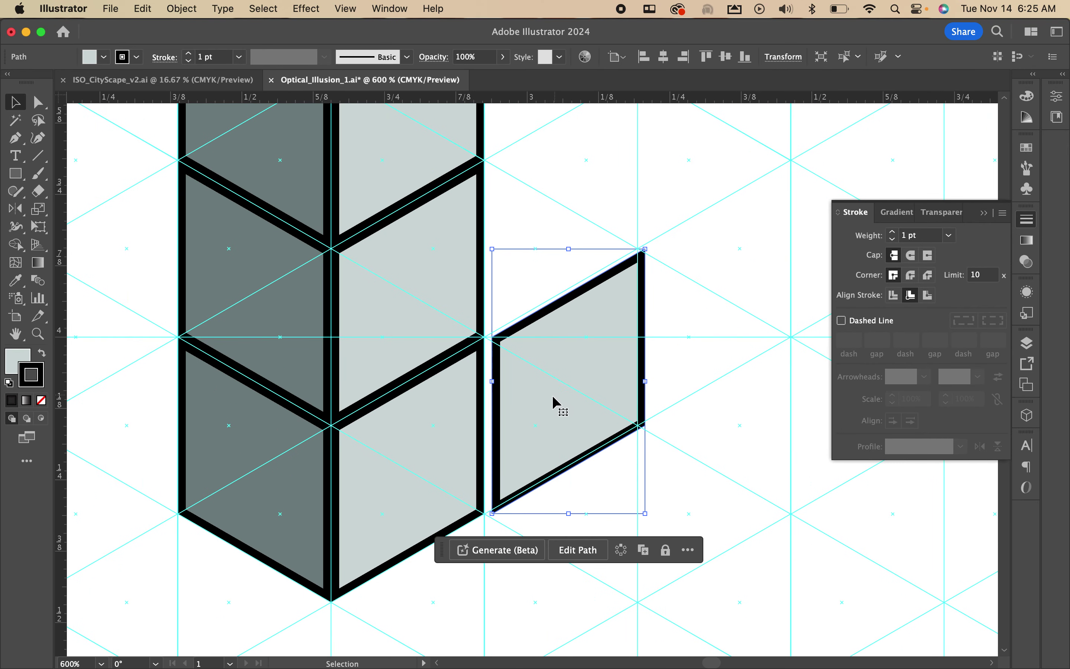
pyautogui.moveTo(549, 405); pyautogui.dragTo(547, 409)
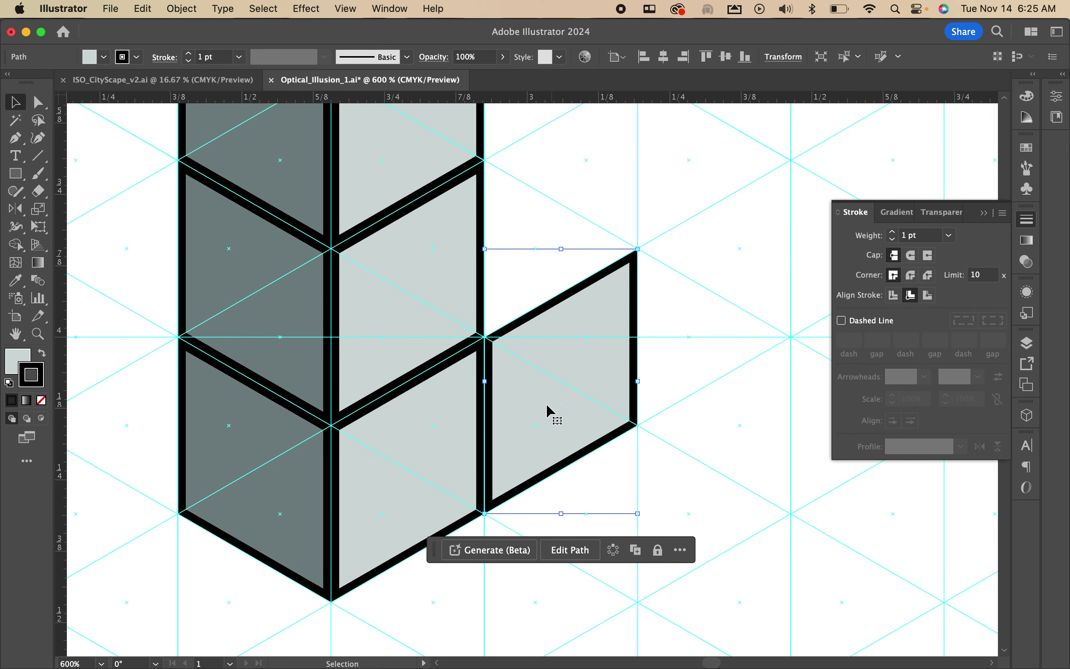
# - Draw a closed triangle with the Pen tool between the column's right edge and the top edge of the new light face
pyautogui.press('p')
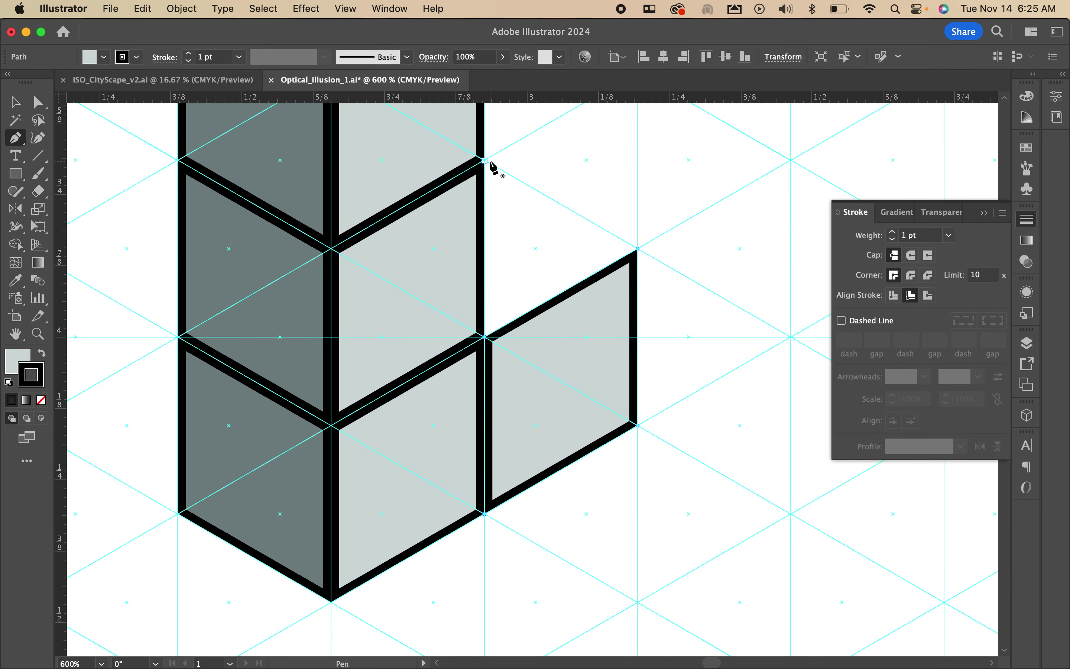
pyautogui.click(484, 160)
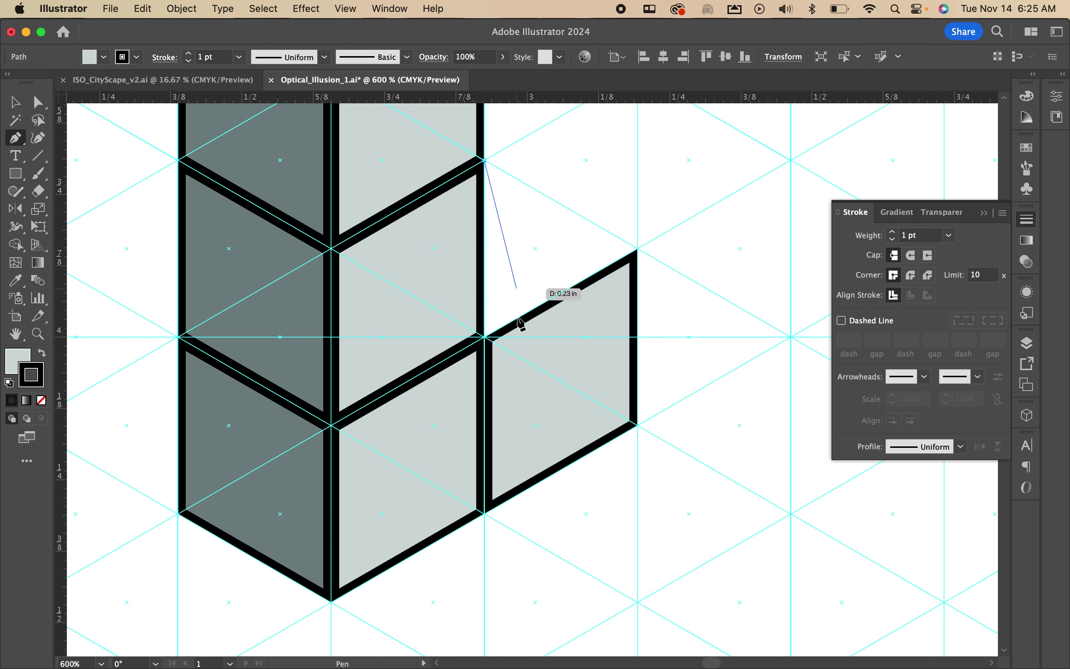
pyautogui.click(484, 337)
pyautogui.click(637, 248)
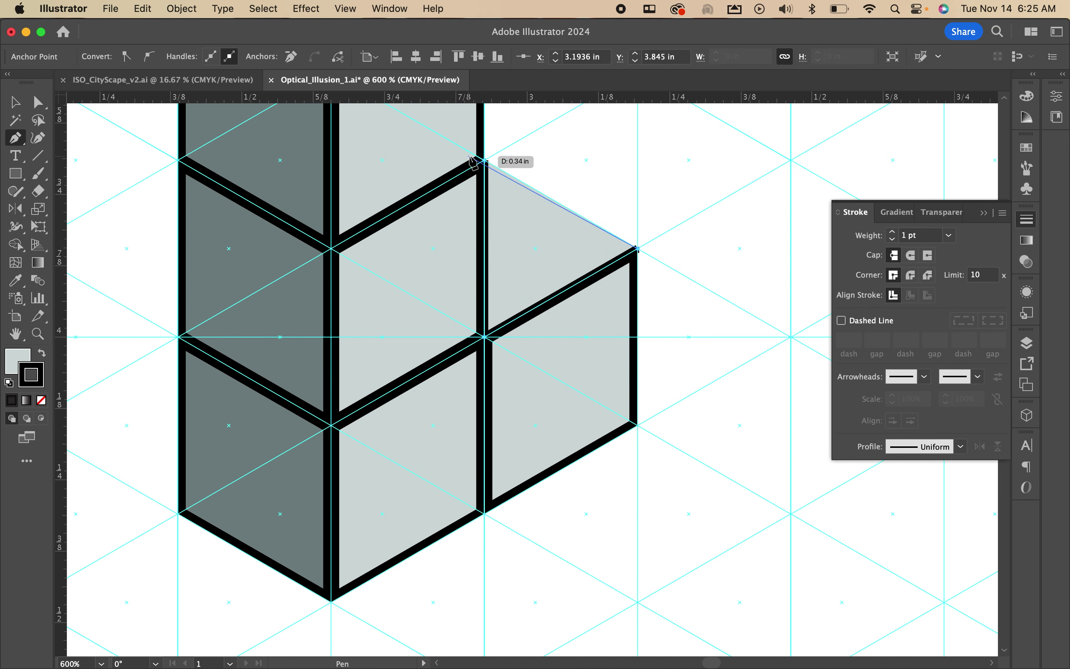
pyautogui.click(484, 160)
# - Give the triangle the white fill sampled from the reference image and a black 1 pt stroke aligned to the inside
pyautogui.scroll(-6, 517, 256)
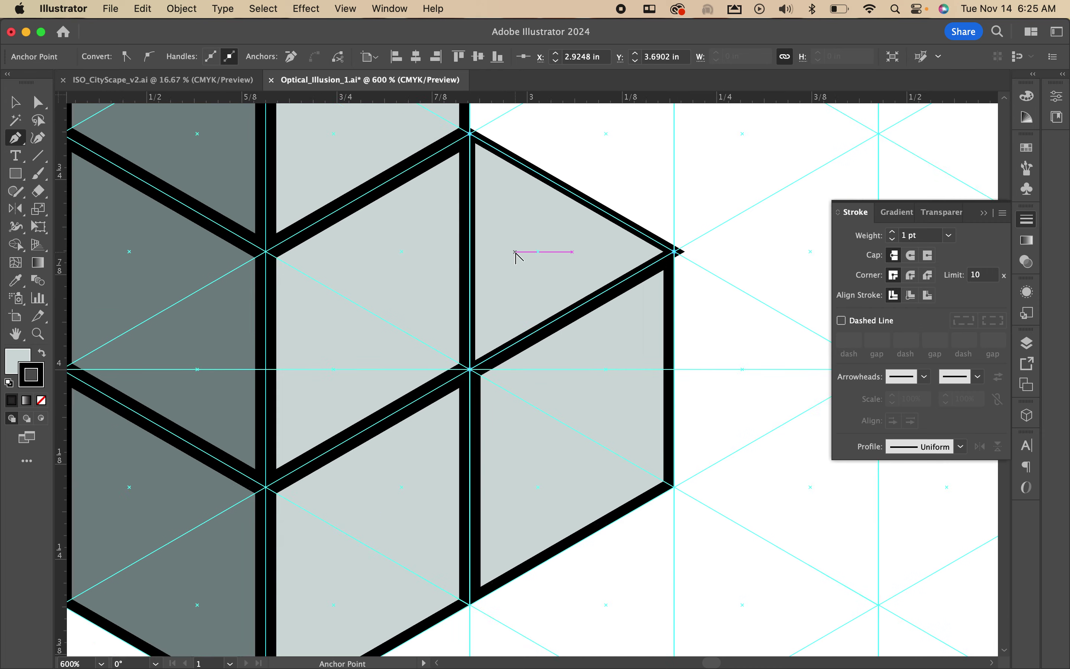
pyautogui.scroll(-1, 517, 256)
pyautogui.scroll(1, 513, 253)
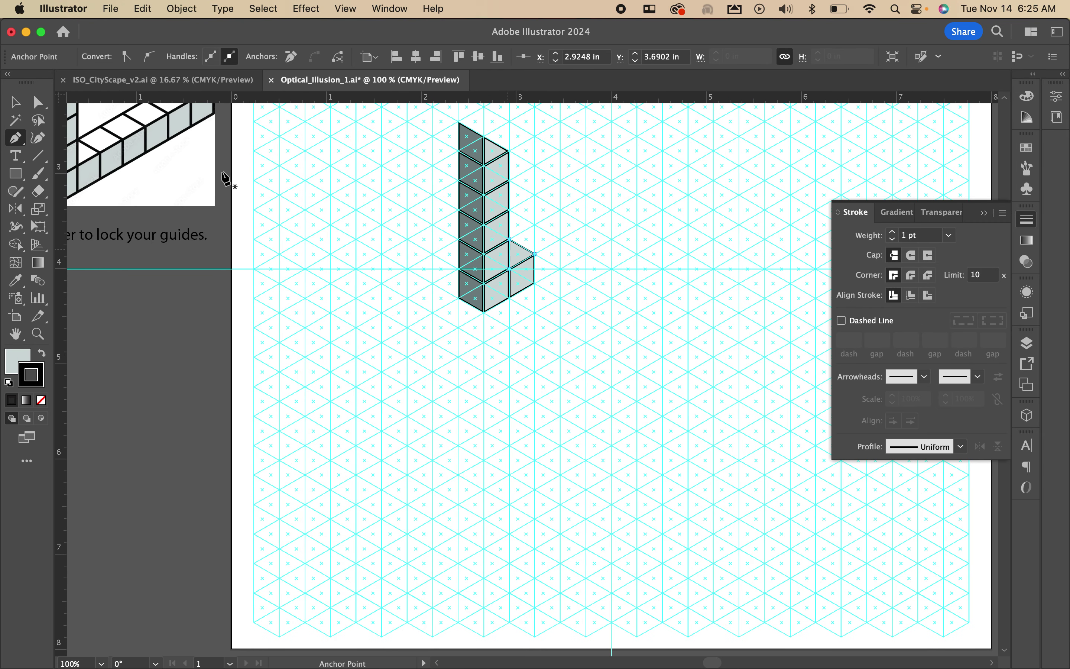
pyautogui.press('i')
pyautogui.click(89, 150)
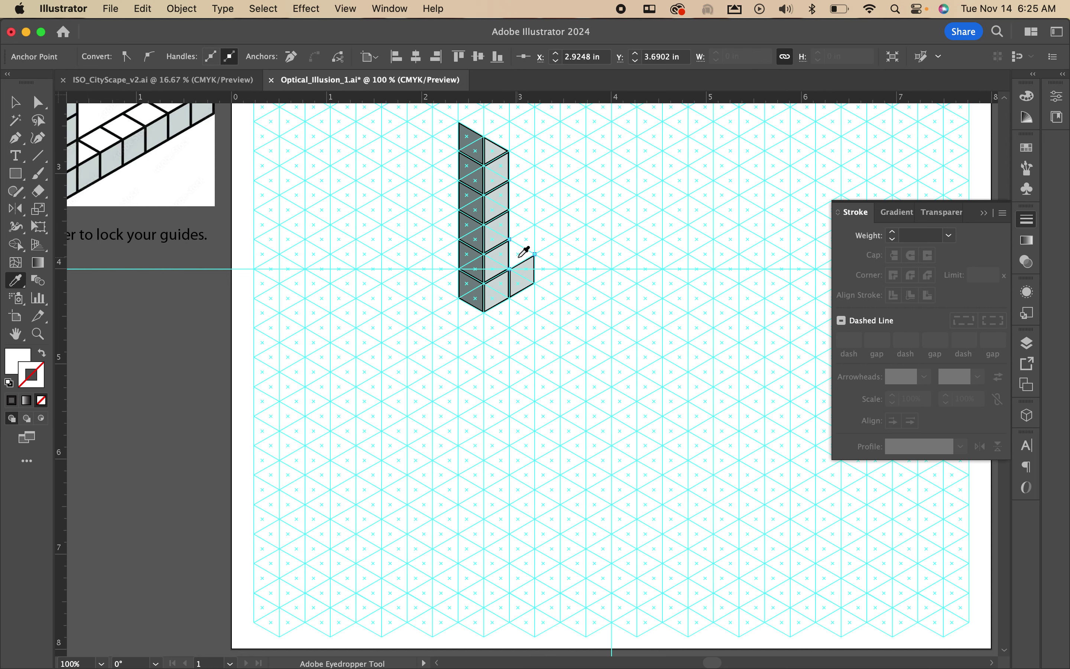
pyautogui.scroll(3, 512, 252)
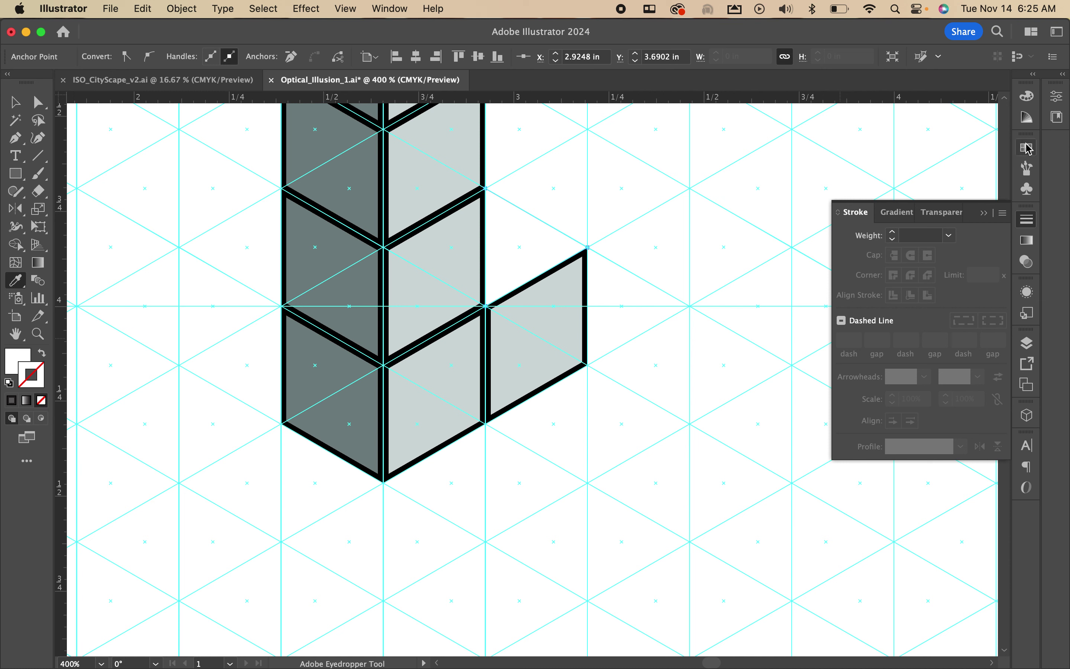
pyautogui.click(1027, 147)
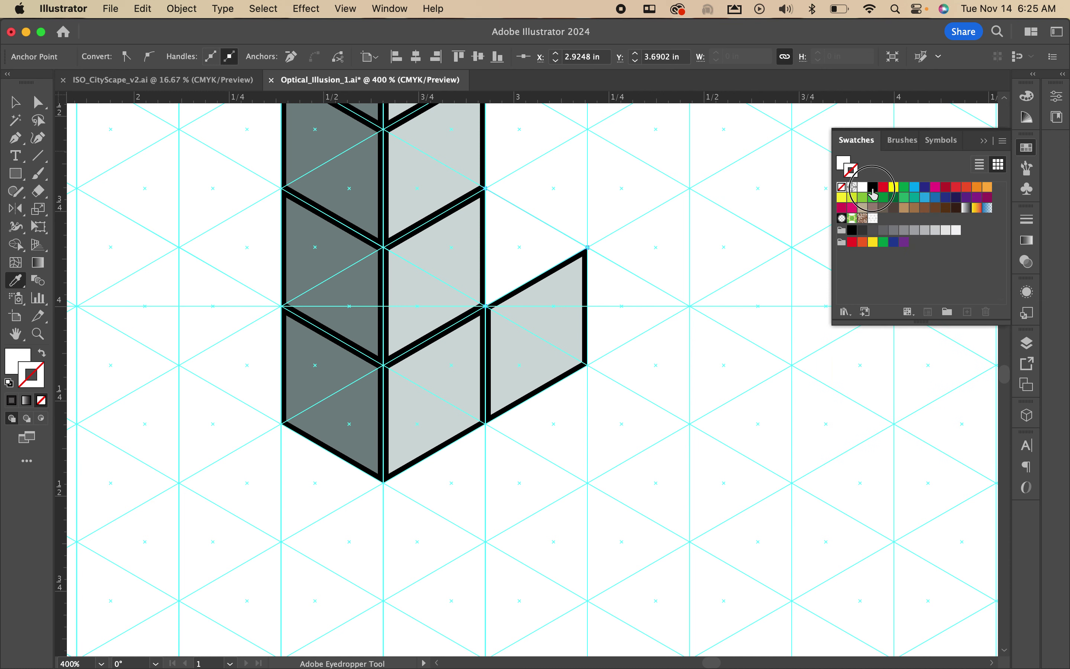
pyautogui.click(872, 188)
pyautogui.click(1028, 221)
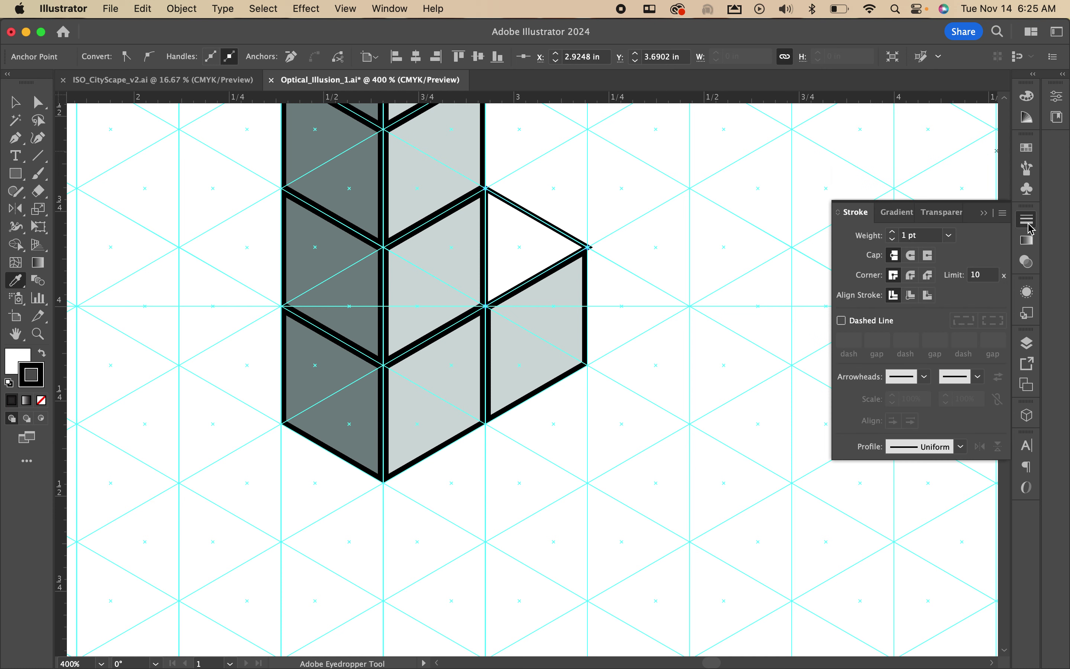
pyautogui.click(910, 295)
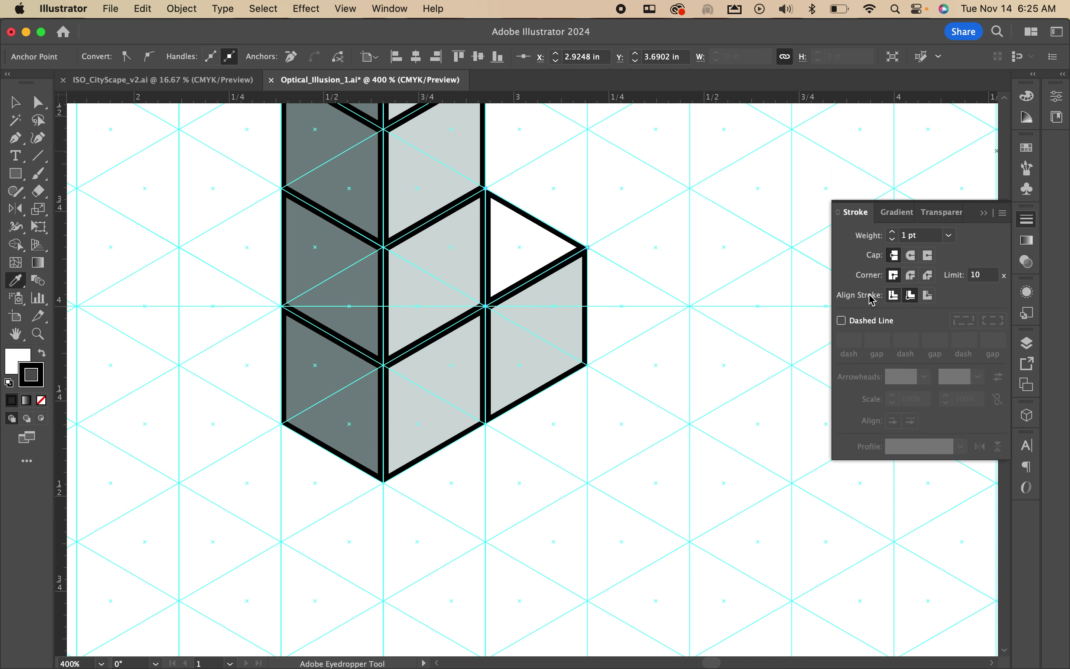
# - Duplicate the light side face beneath the white triangle one grid unit diagonally up to the right
pyautogui.press('v')
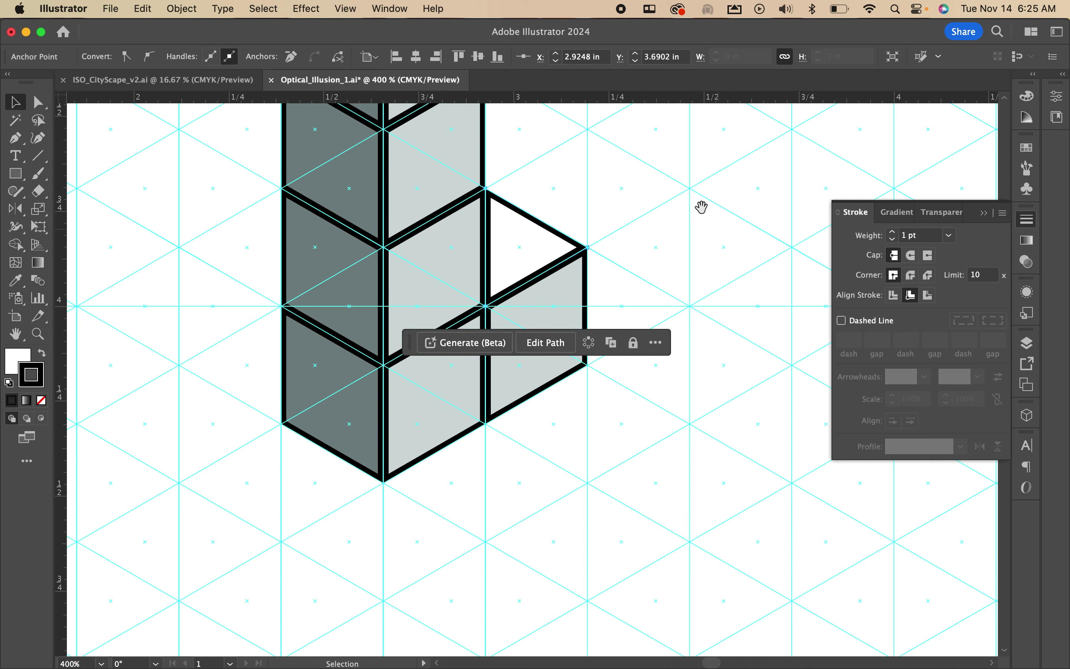
pyautogui.moveTo(700, 208); pyautogui.dragTo(558, 288)
pyautogui.click(453, 406)
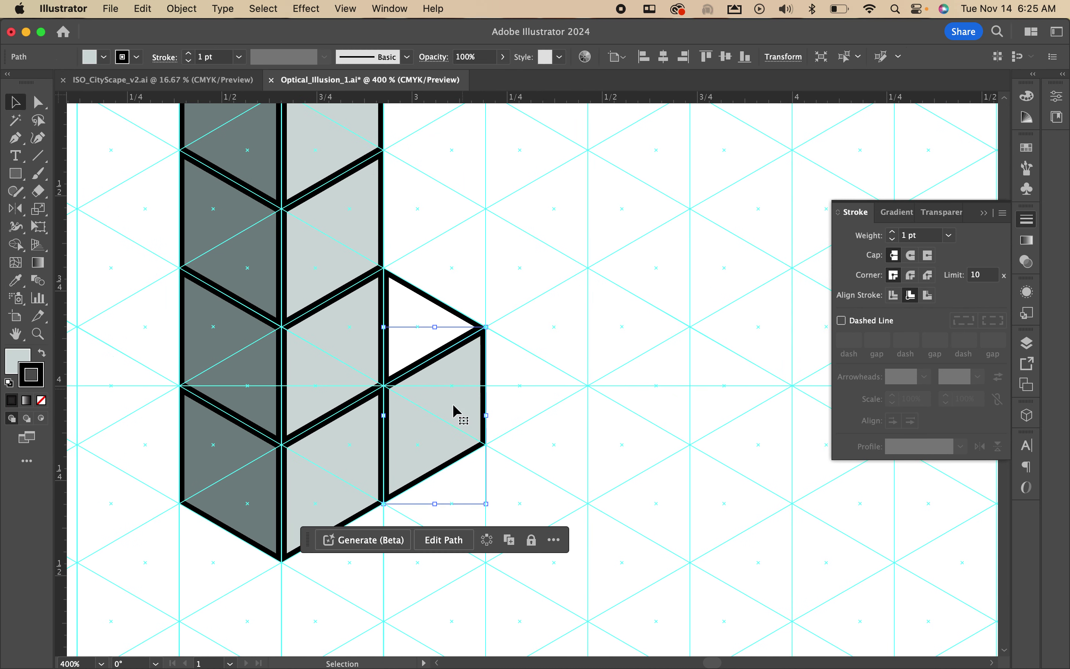
pyautogui.moveTo(467, 412); pyautogui.dragTo(554, 355)
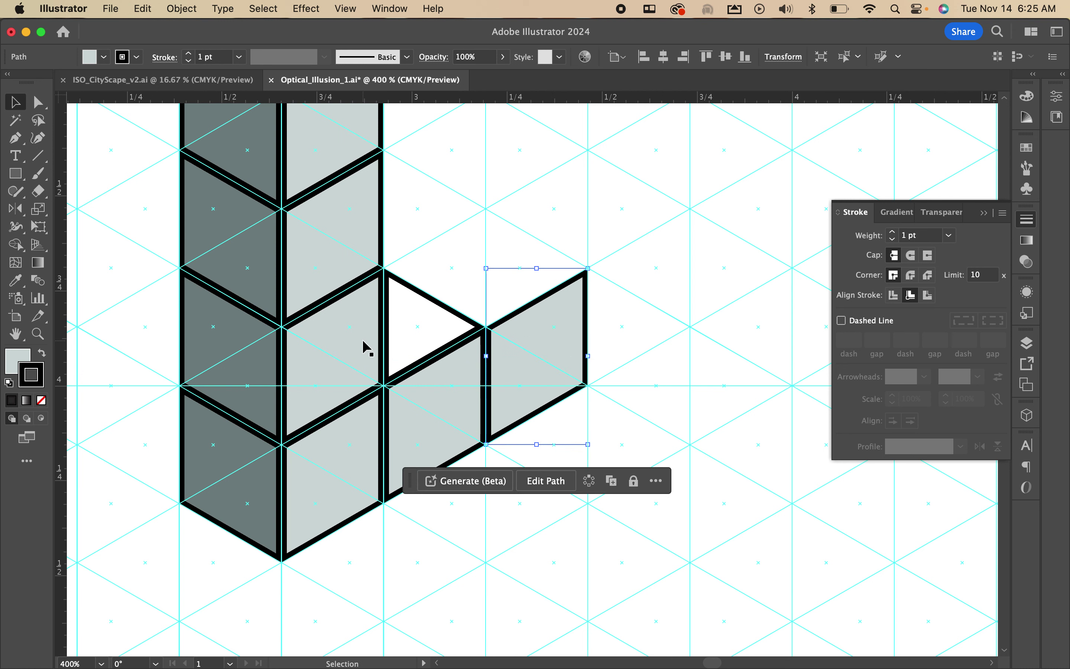
# - Draw a rhombus top face above the newest light side face and copy the white triangle's fill and stroke onto it
pyautogui.press('p')
pyautogui.press('super+shift+a')
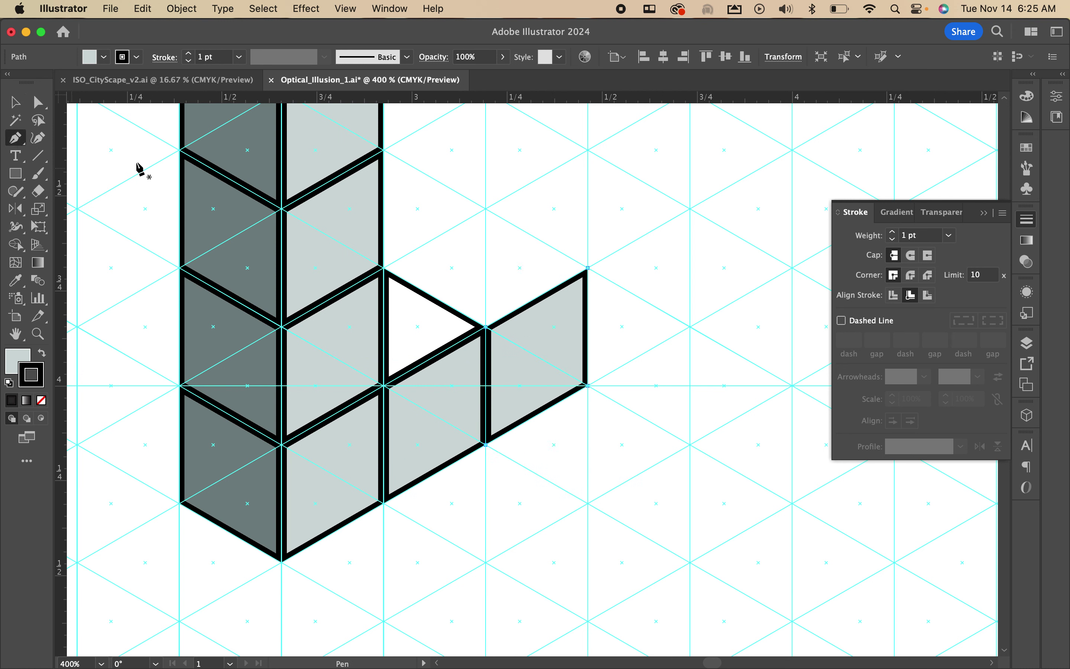
pyautogui.click(485, 209)
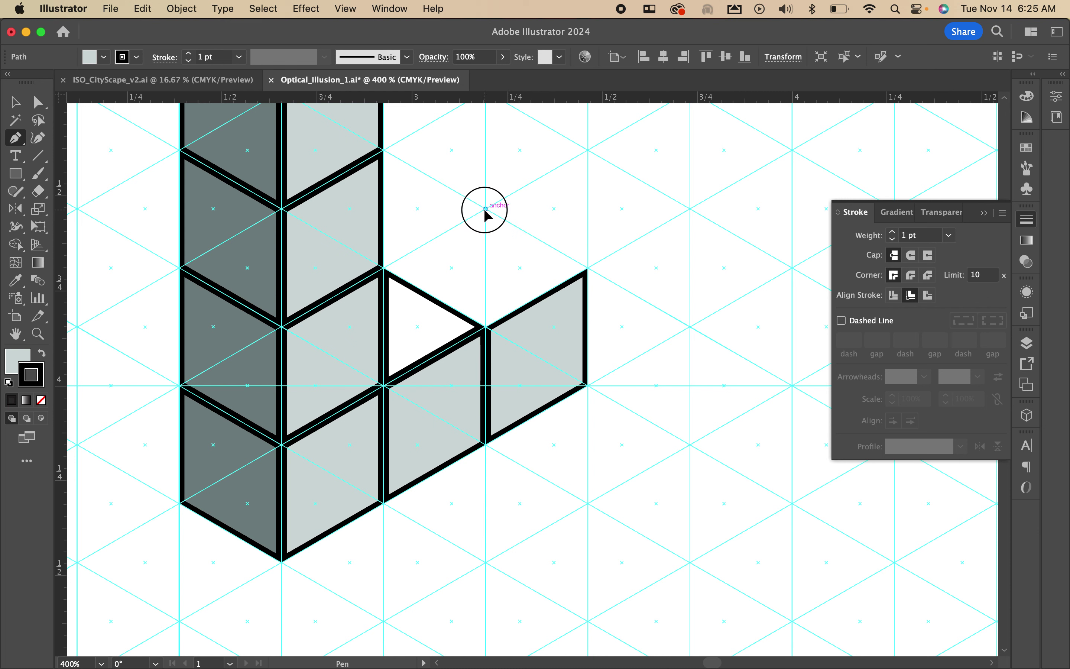
pyautogui.click(384, 268)
pyautogui.click(485, 327)
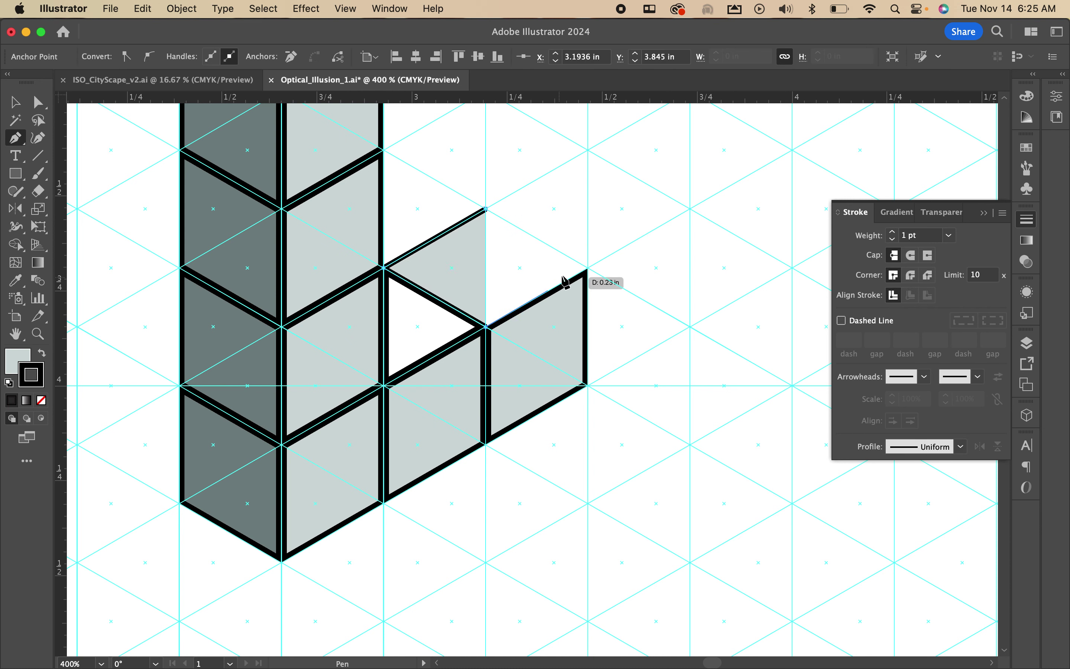
pyautogui.click(587, 268)
pyautogui.click(486, 209)
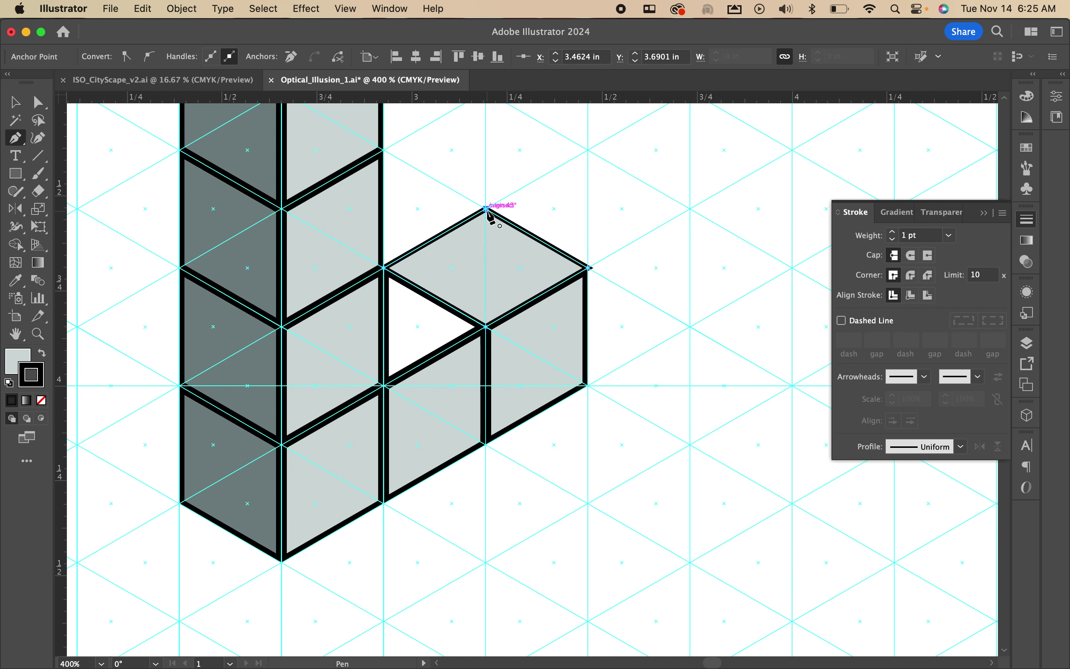
pyautogui.press('i')
pyautogui.click(428, 311)
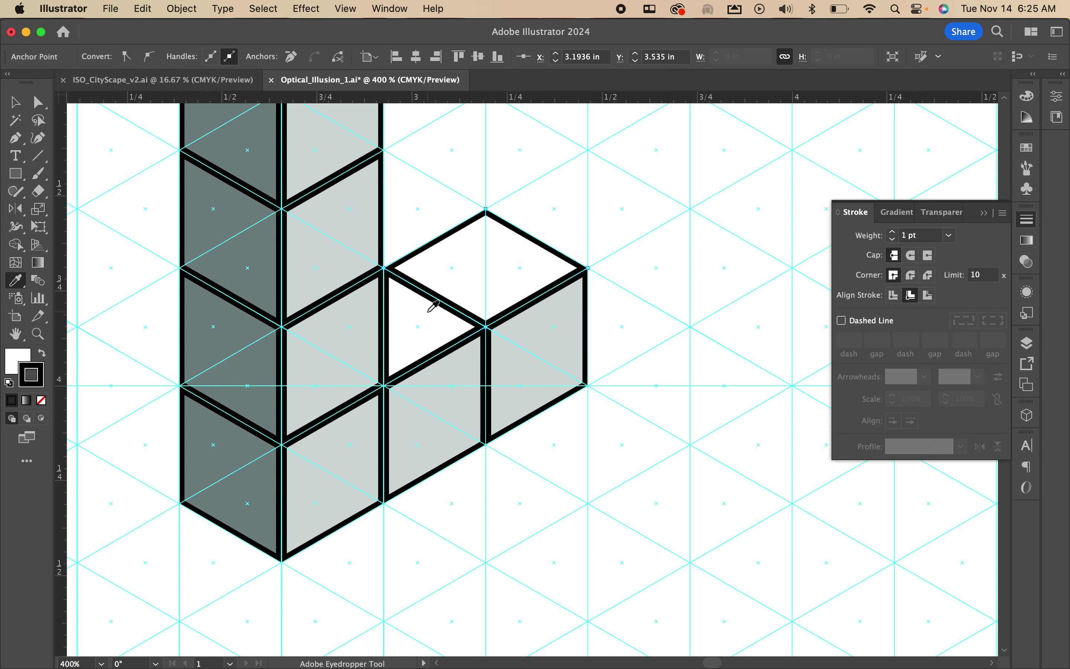
# - Select the white rhombus with the light face below it and duplicate the pair one grid unit diagonally up to the right
pyautogui.scroll(3, 433, 305)
pyautogui.scroll(-10, 427, 305)
pyautogui.scroll(3, 421, 305)
pyautogui.scroll(1, 421, 305)
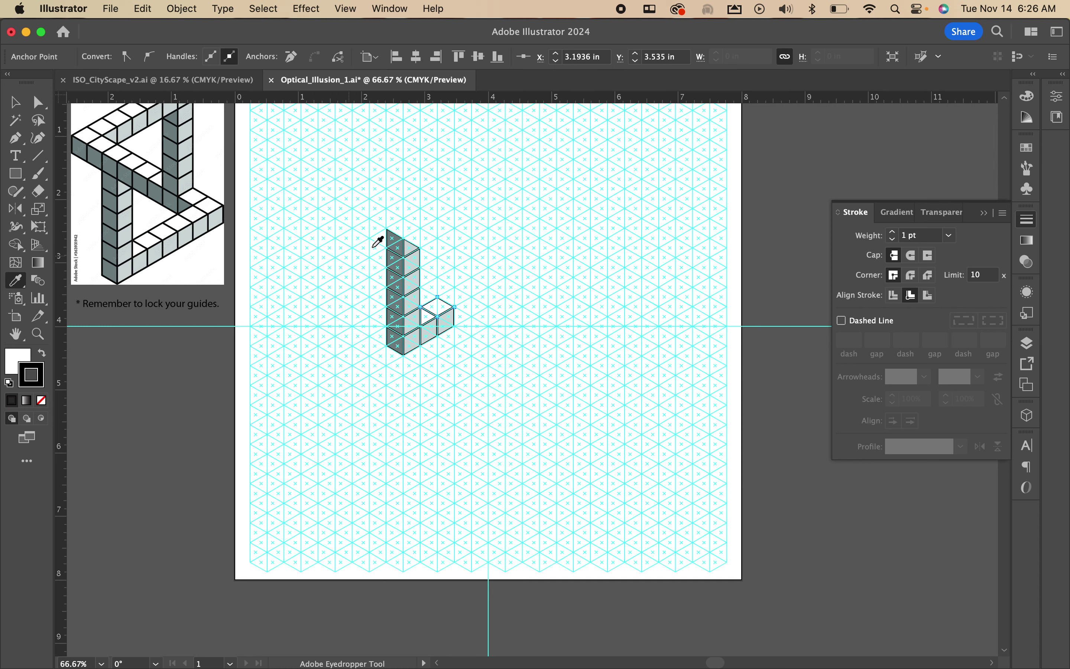
pyautogui.scroll(3, 437, 289)
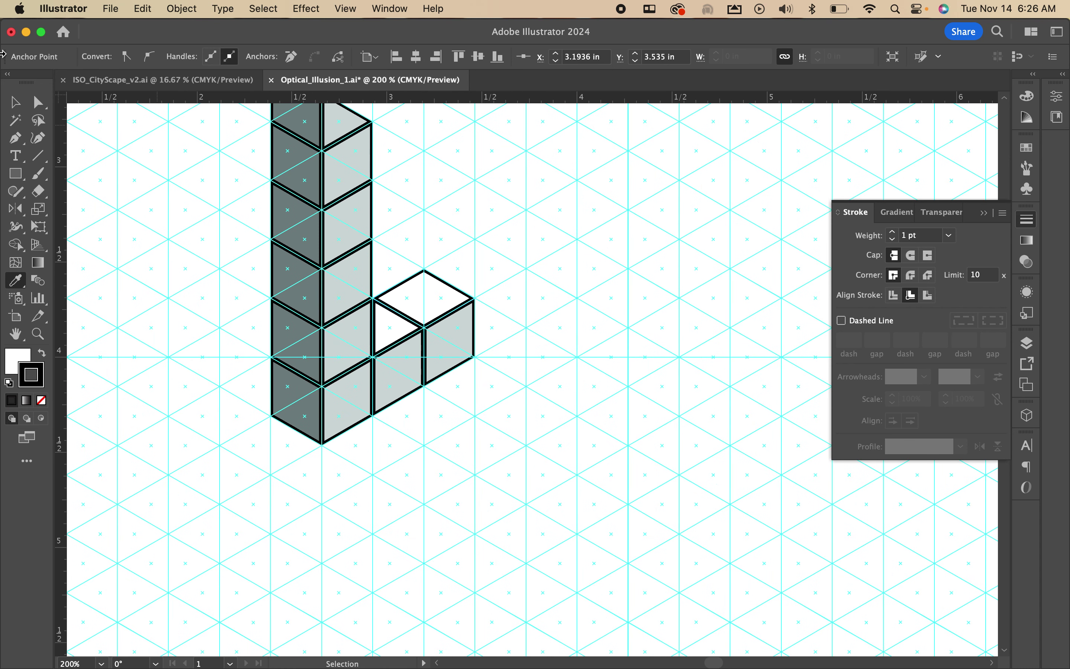
pyautogui.click(20, 109)
pyautogui.click(438, 317)
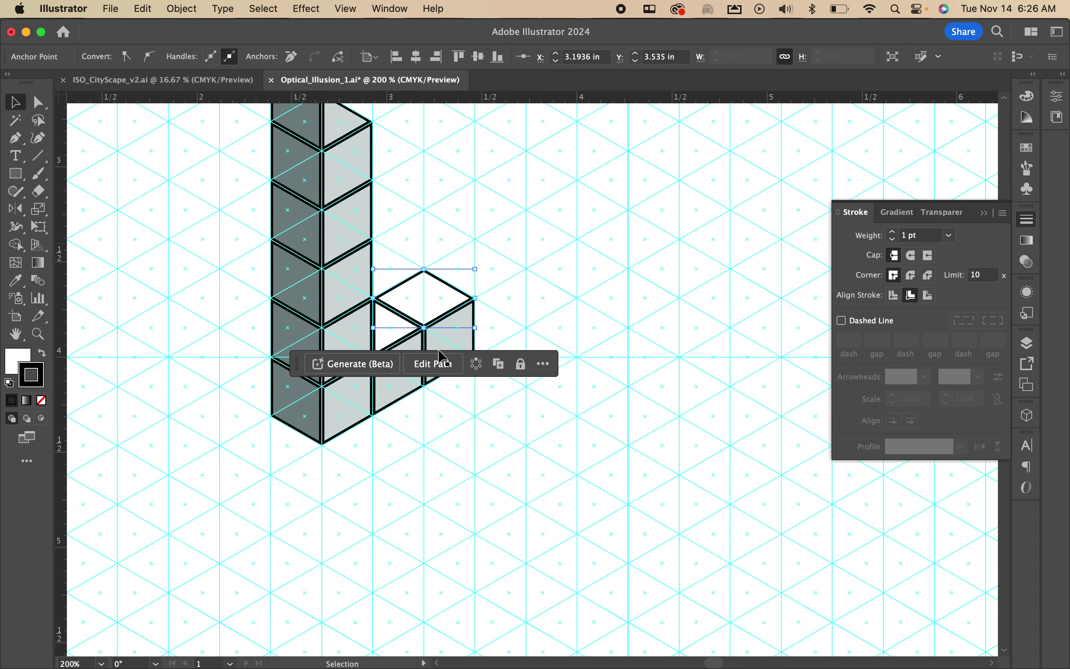
pyautogui.click(456, 337)
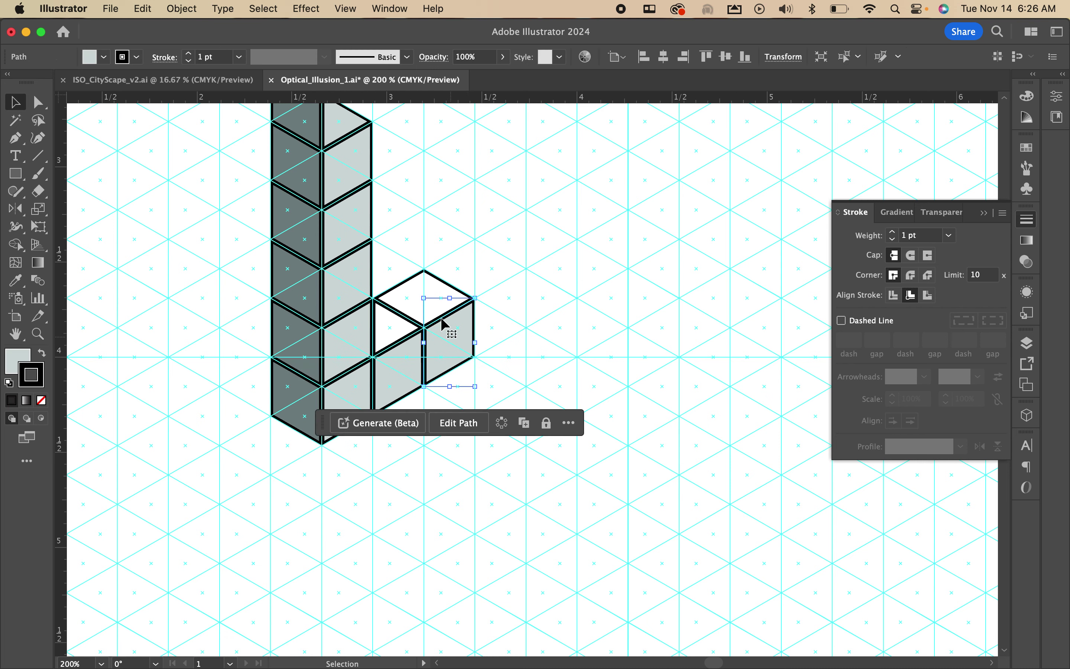
pyautogui.keyDown('shift'); pyautogui.click(440, 296); pyautogui.keyUp('shift')
pyautogui.scroll(2, 485, 296)
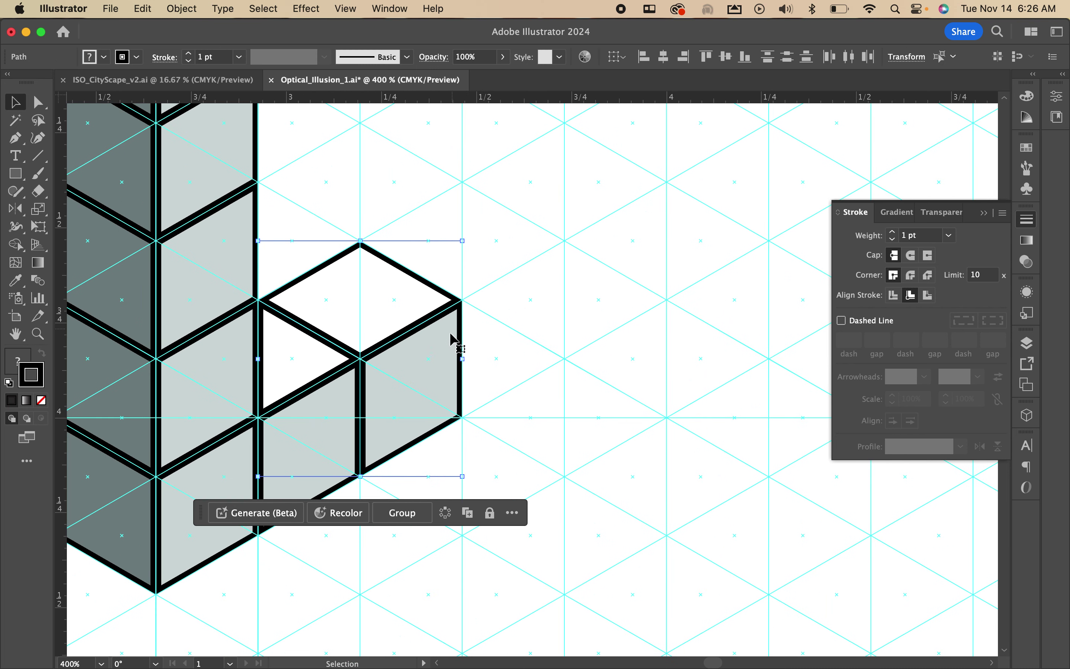
pyautogui.moveTo(384, 396); pyautogui.dragTo(486, 341)
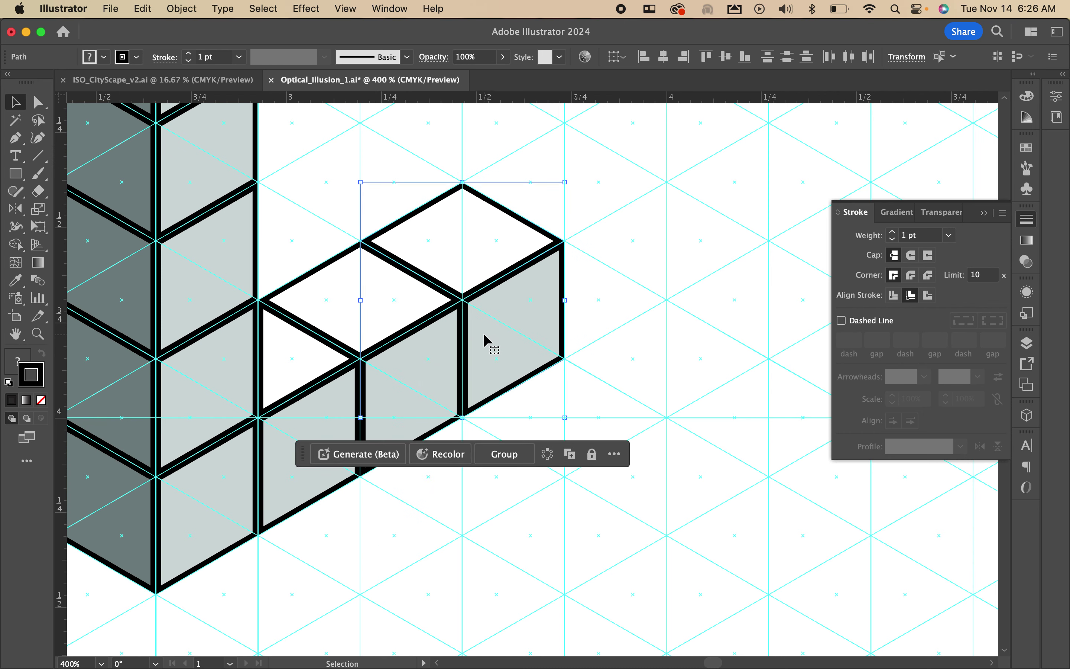
# - Repeat the diagonal duplication until the arm extends seven side faces beyond the column, and move the floating task bar clear of the artwork
pyautogui.scroll(-6, 484, 335)
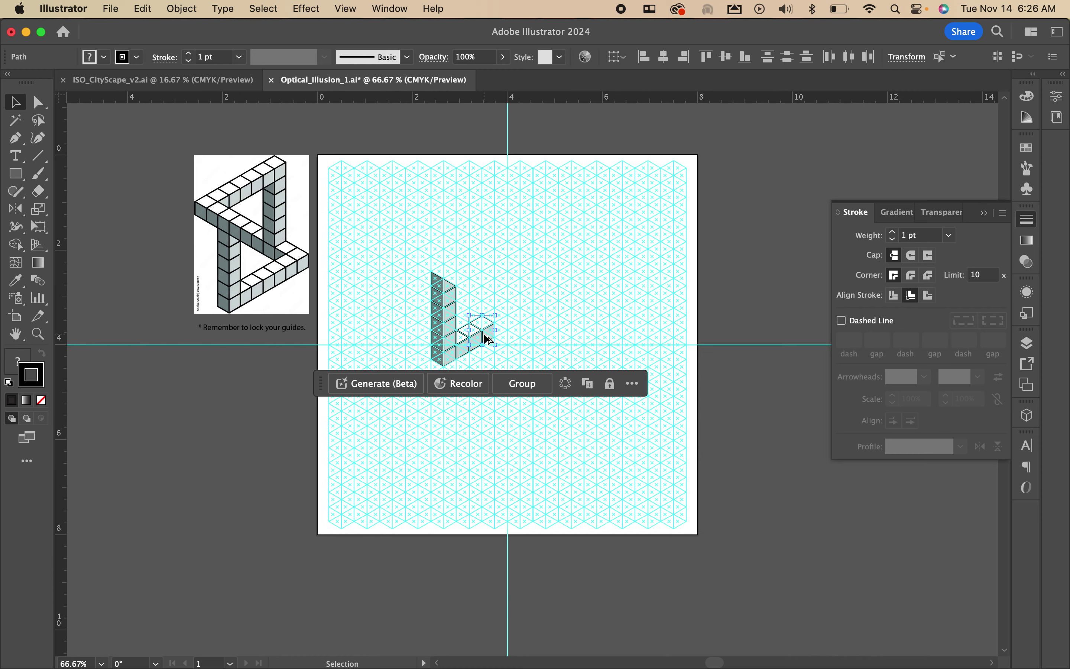
pyautogui.scroll(1, 486, 338)
pyautogui.press('a')
pyautogui.press('Right')
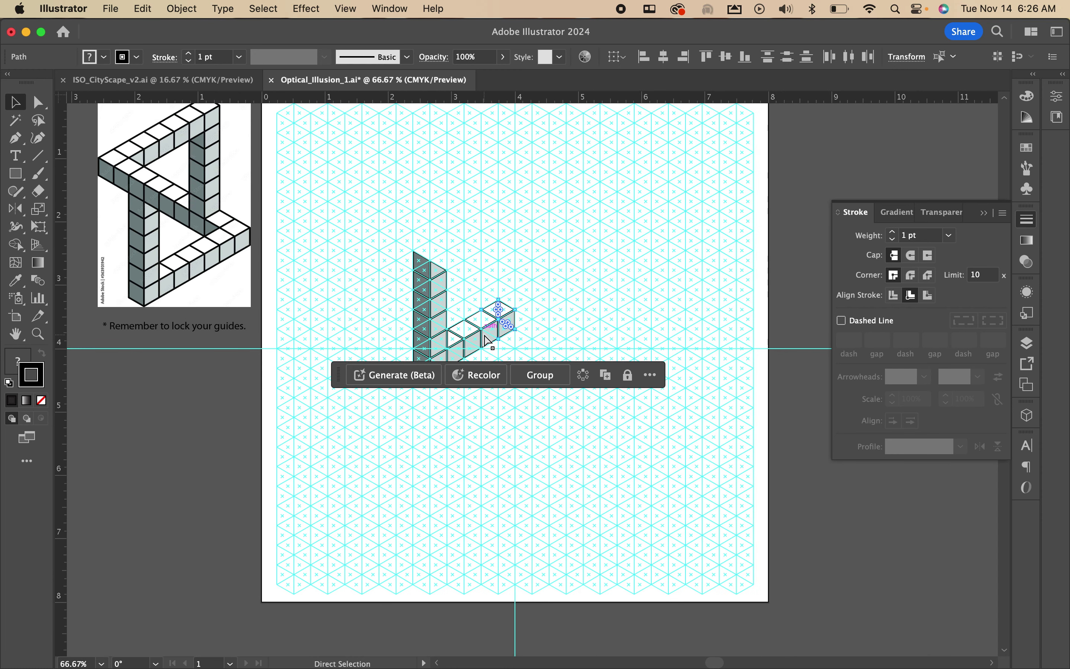
pyautogui.press('super+d')
pyautogui.press('super+d')
pyautogui.press('super+d')
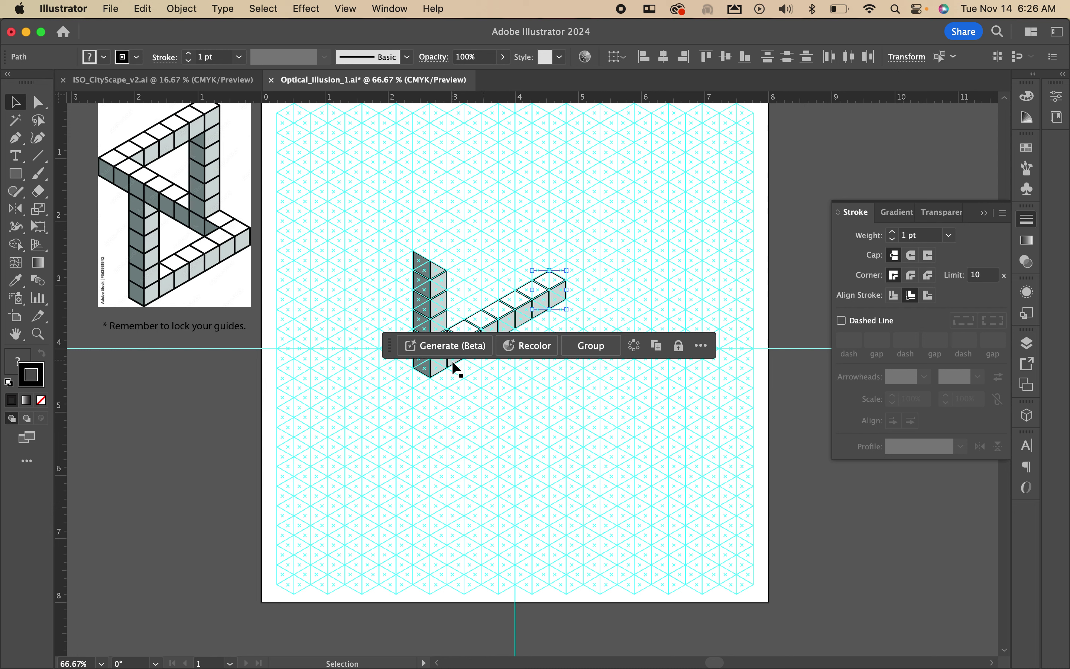
pyautogui.moveTo(389, 345); pyautogui.dragTo(456, 439)
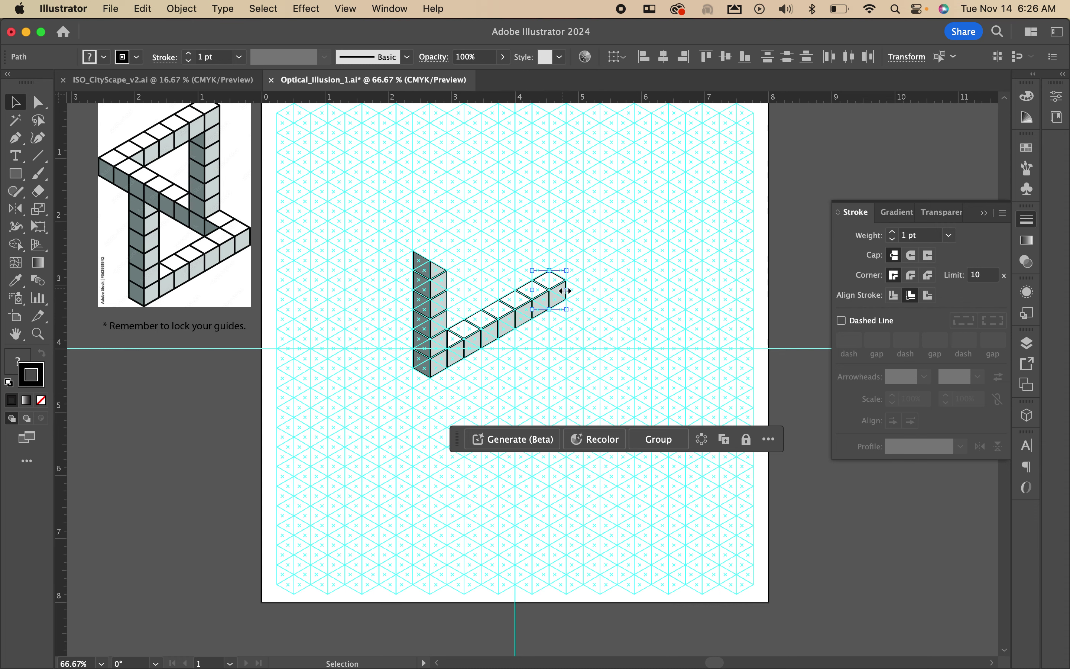
# - Delete the surplus white top and light side face at the upper end of the lower arm
pyautogui.press('Delete')
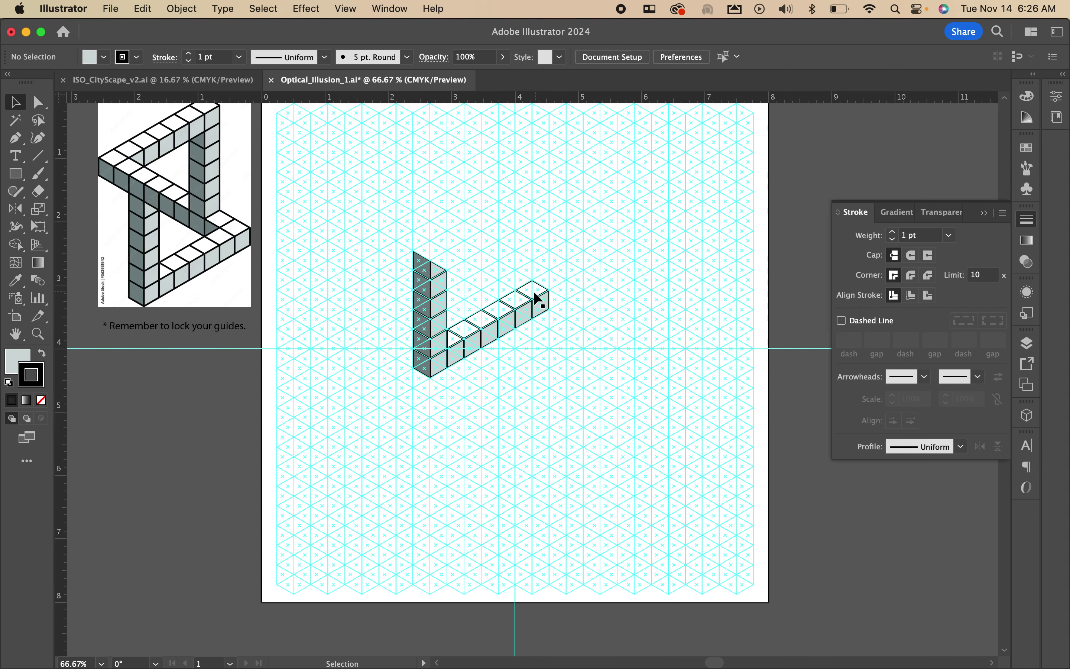
pyautogui.scroll(1, 539, 299)
pyautogui.moveTo(458, 293); pyautogui.dragTo(653, 372)
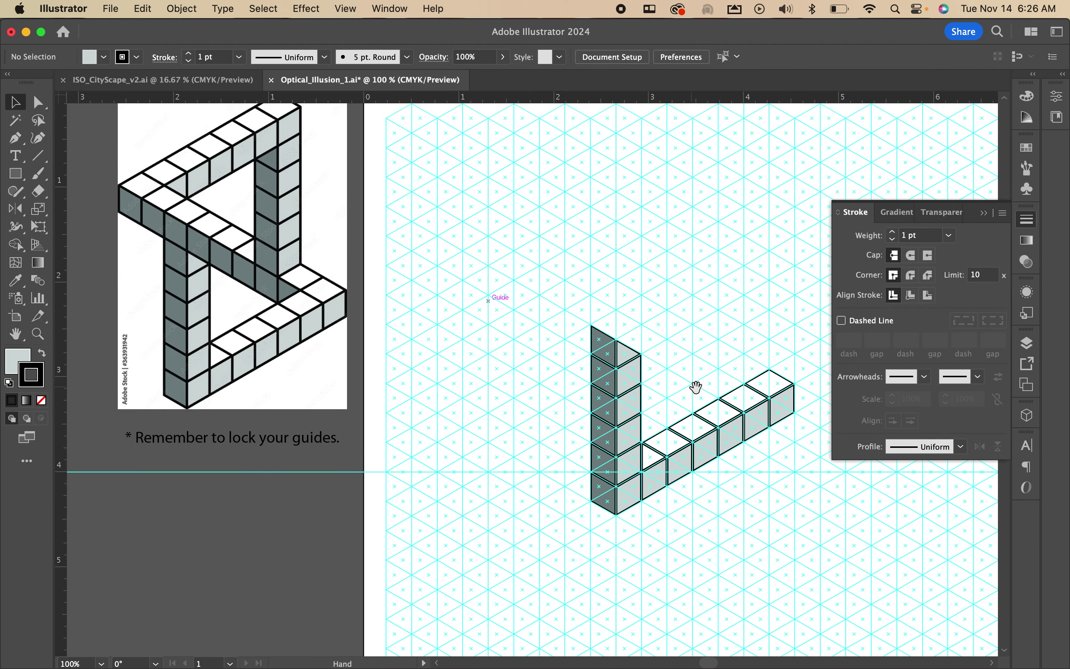
pyautogui.scroll(-1, 762, 389)
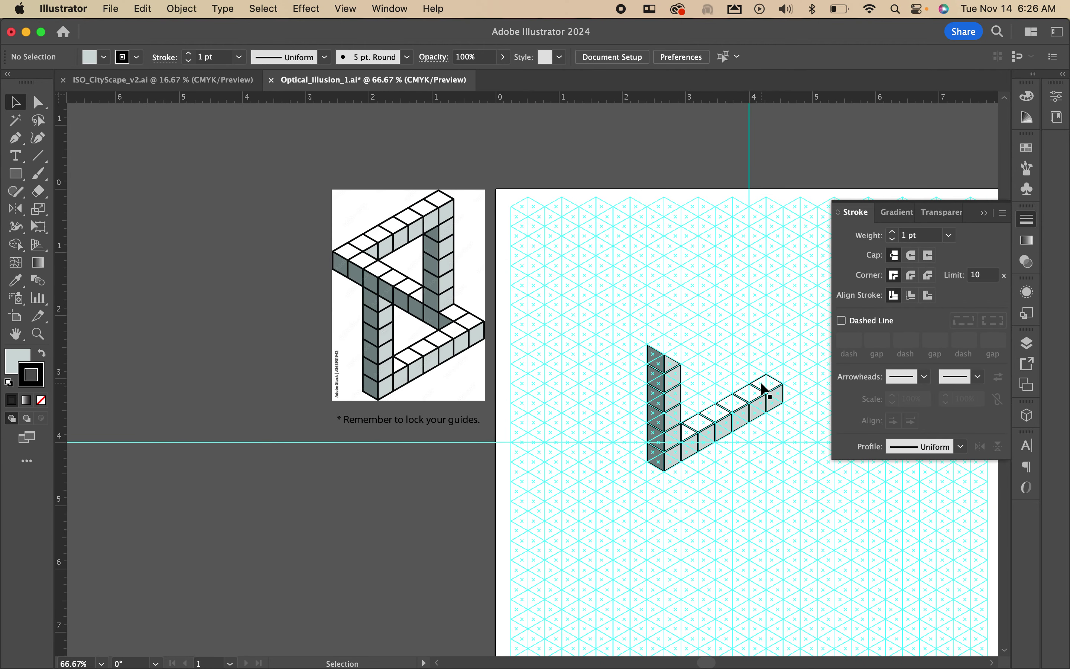
# - Duplicate a dark column face behind the lower arm's upper end, and the arm's last white top face one grid unit up-left above it
pyautogui.scroll(3, 765, 390)
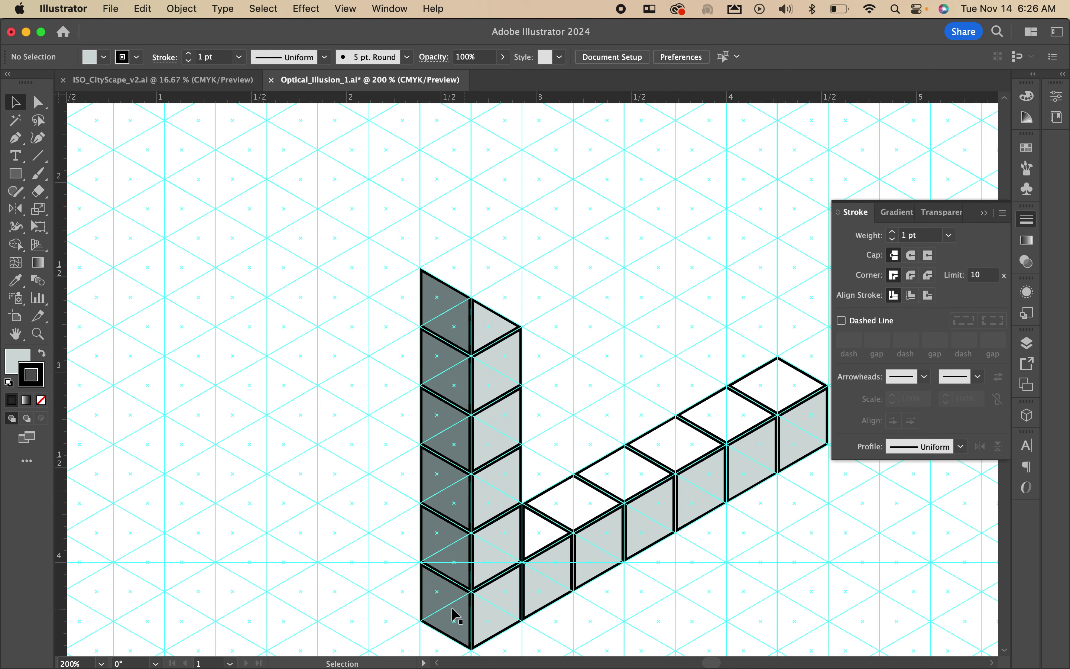
pyautogui.click(456, 617)
pyautogui.moveTo(454, 623); pyautogui.dragTo(707, 418)
pyautogui.scroll(2, 688, 383)
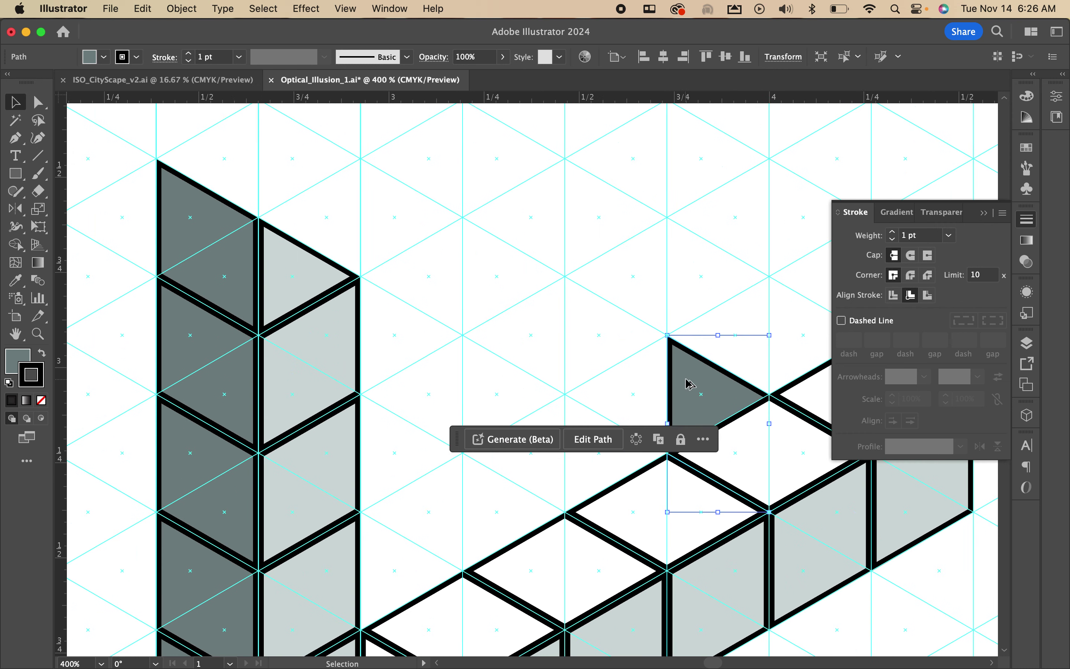
pyautogui.moveTo(717, 377); pyautogui.dragTo(478, 405)
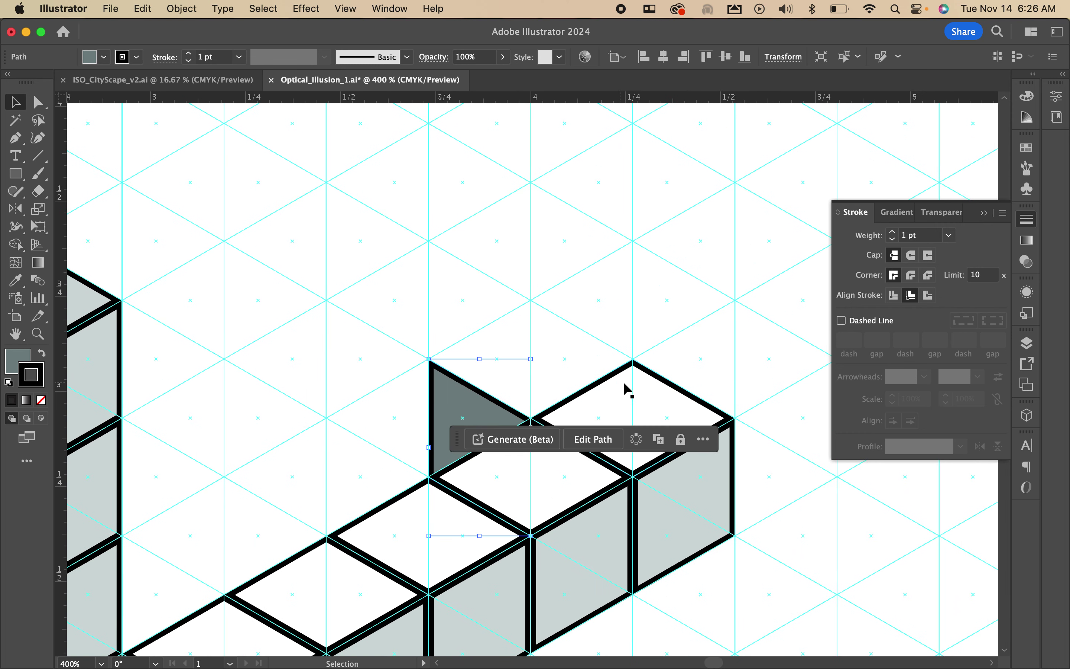
pyautogui.click(632, 395)
pyautogui.moveTo(631, 394); pyautogui.dragTo(529, 337)
# - Select the new dark side face with the white top above it and duplicate the pair one grid unit diagonally up to the left
pyautogui.click(452, 404)
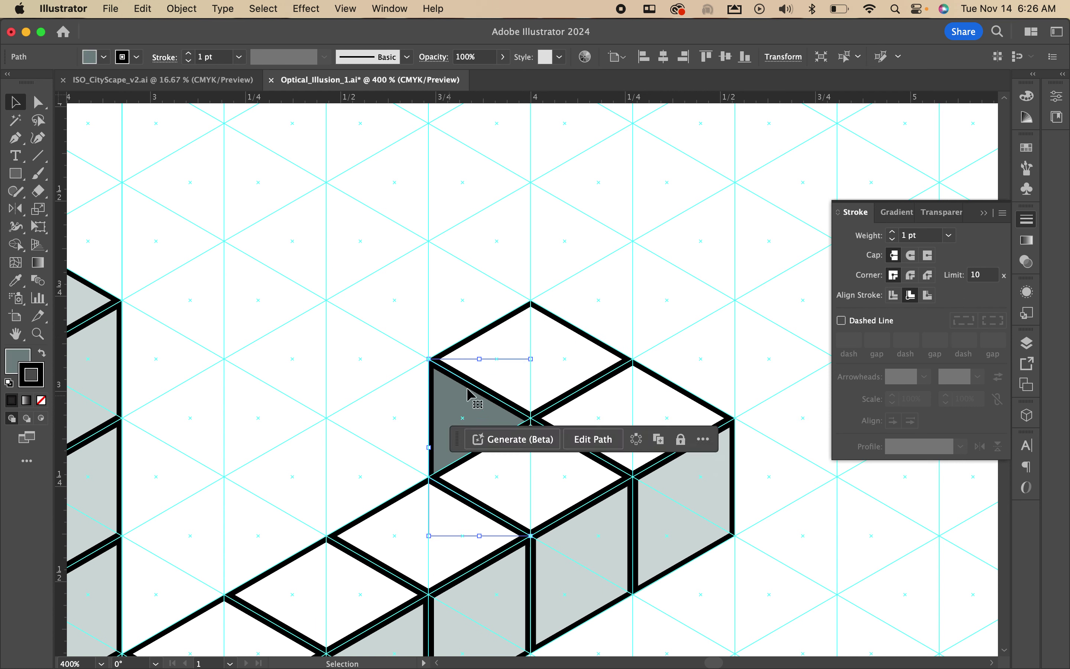
pyautogui.keyDown('shift'); pyautogui.click(545, 354); pyautogui.keyUp('shift')
pyautogui.moveTo(548, 364)
pyautogui.mouseDown()
pyautogui.moveTo(429, 277)
pyautogui.moveTo(550, 357)
pyautogui.mouseUp()
pyautogui.press('super+minus')
pyautogui.press('super+minus')
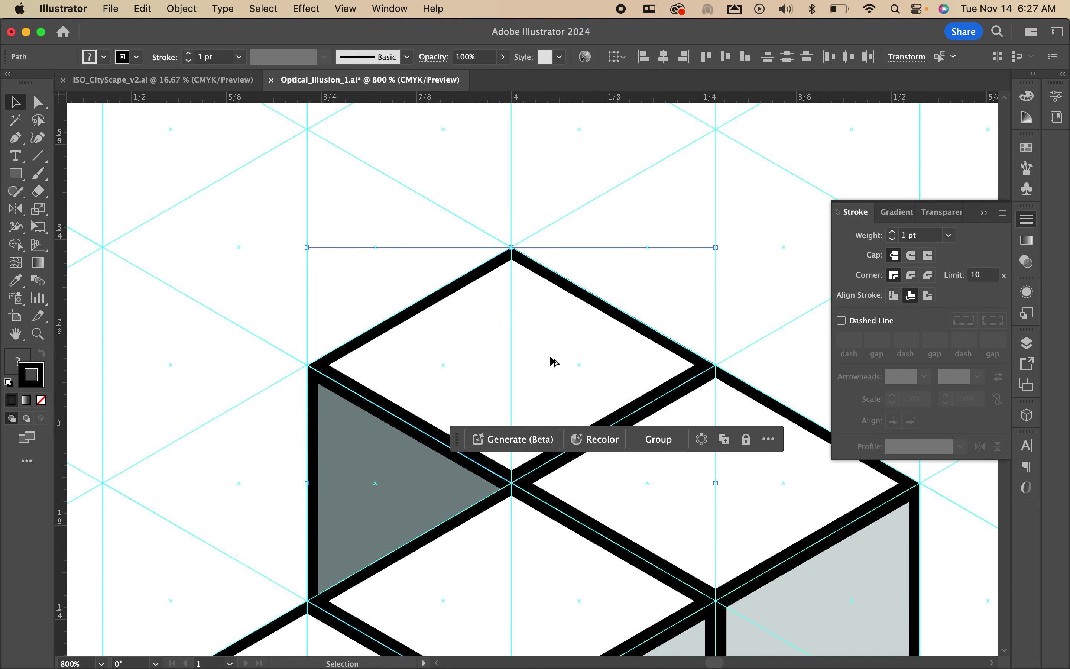
pyautogui.press('super+equal')
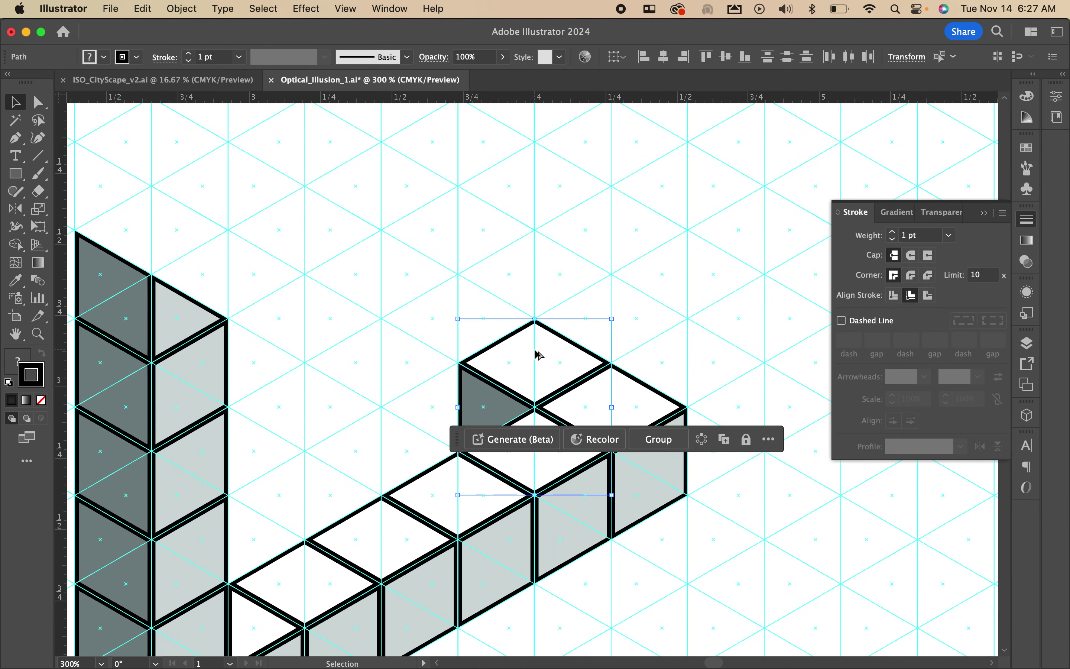
pyautogui.moveTo(511, 363); pyautogui.dragTo(438, 320)
# - Repeat the up-left duplication until the upper diagonal arm extends two blocks past the column
pyautogui.scroll(1, 438, 320)
pyautogui.scroll(-5, 437, 320)
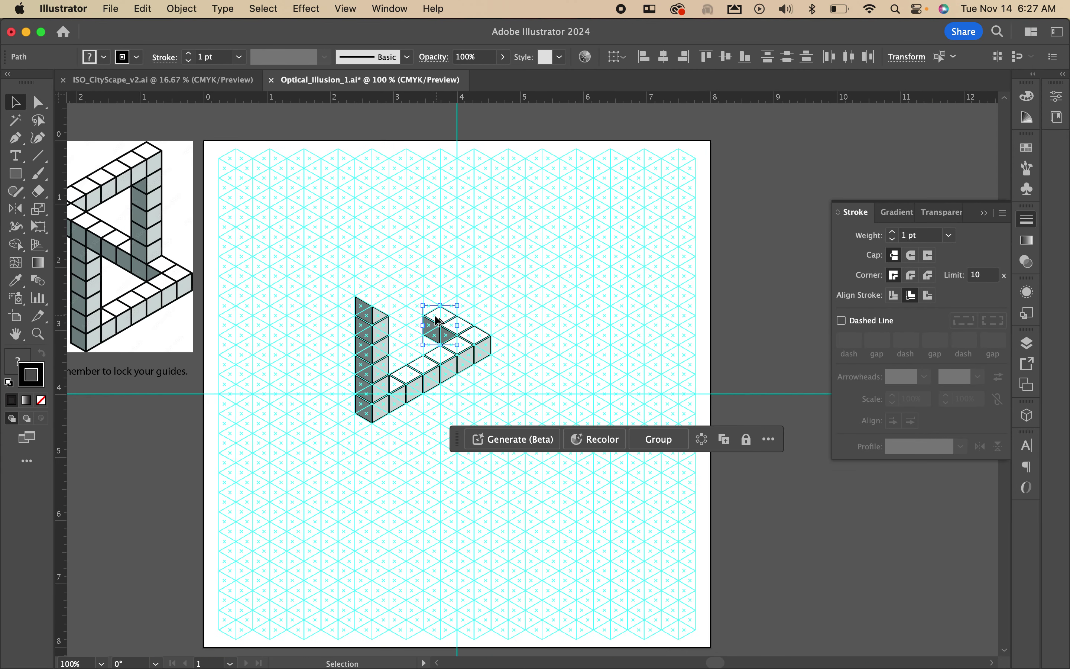
pyautogui.scroll(-2, 437, 320)
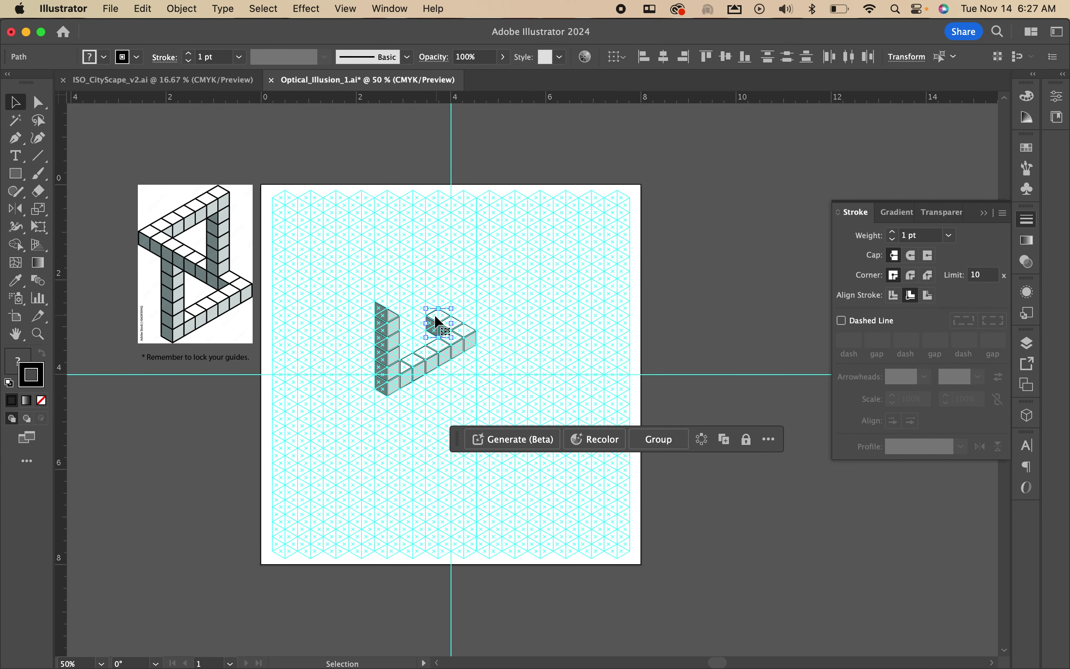
pyautogui.press('super+d')
pyautogui.press('super+d')
pyautogui.press('super+d')
pyautogui.press('super+d')
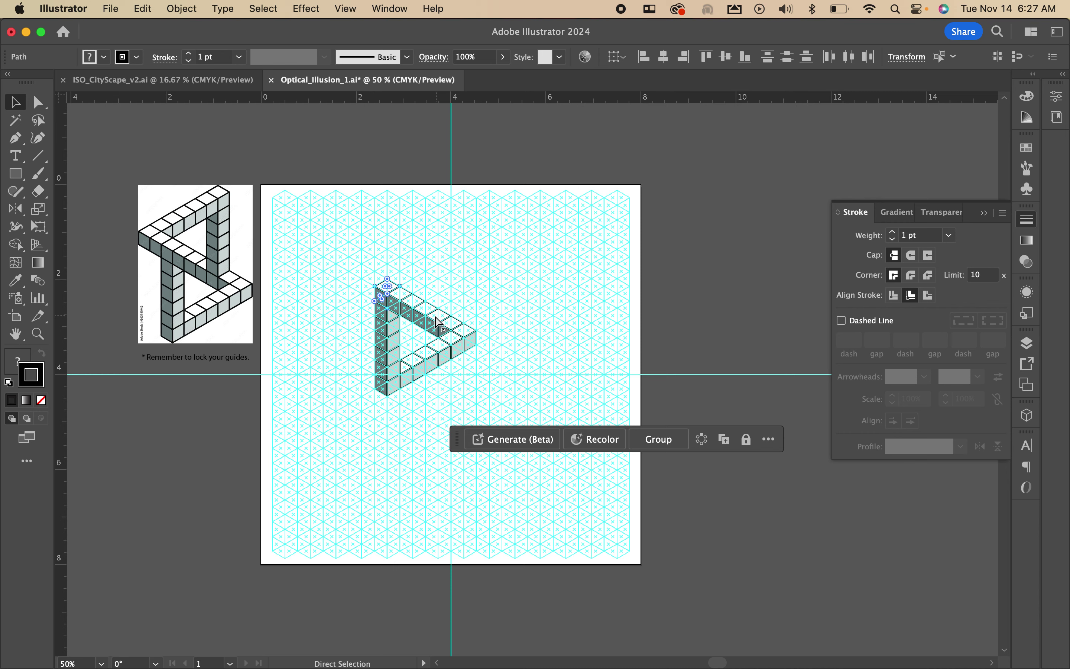
pyautogui.press('super+d')
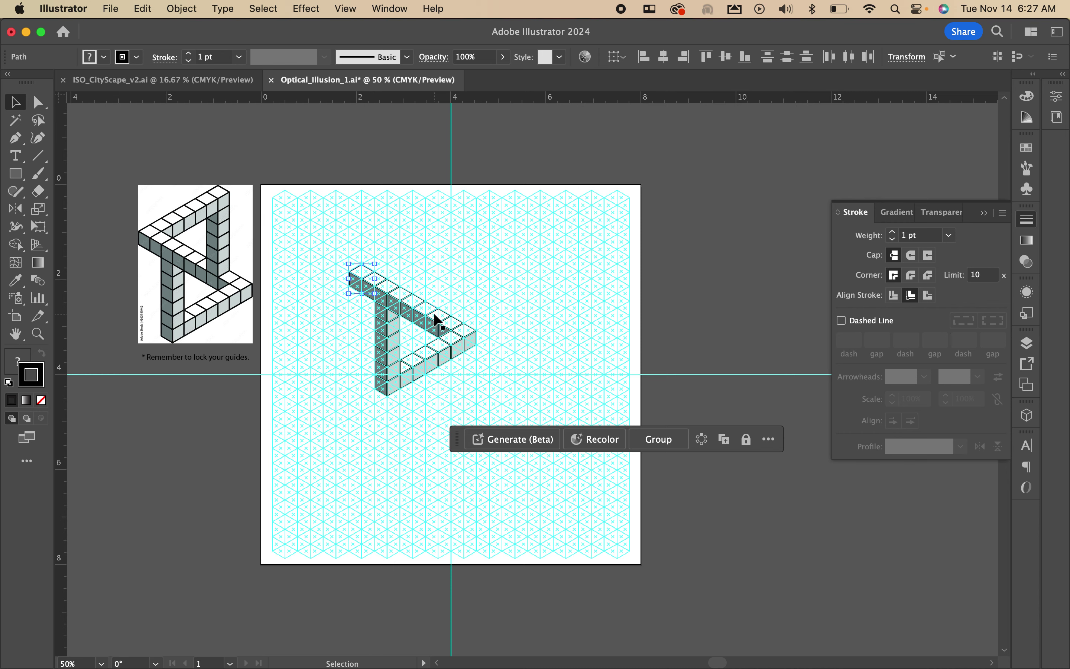
pyautogui.scroll(2, 434, 309)
pyautogui.scroll(-2, 435, 309)
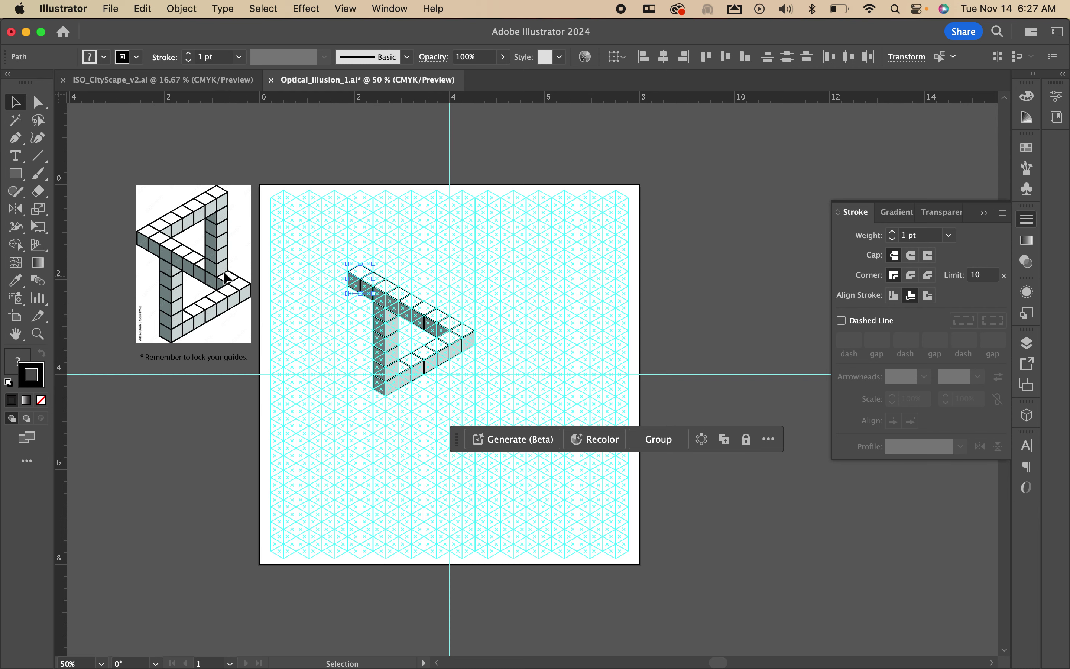
# - Duplicate a light and dark face pair from the lower part of the column to just above the right end of the upper diagonal arm
pyautogui.scroll(3, 391, 360)
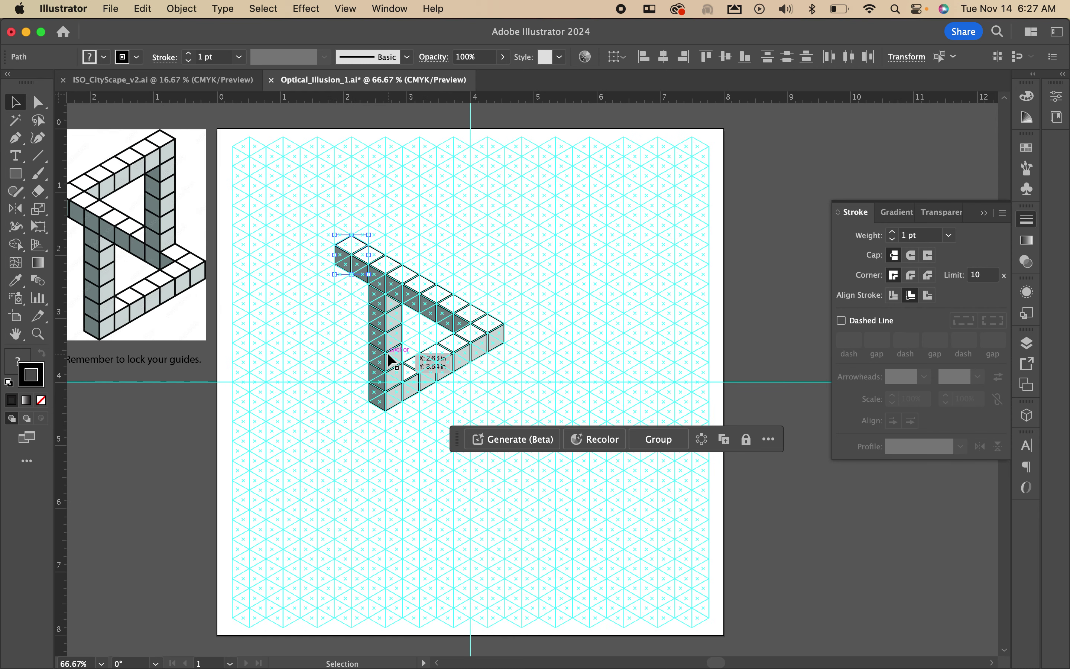
pyautogui.click(393, 405)
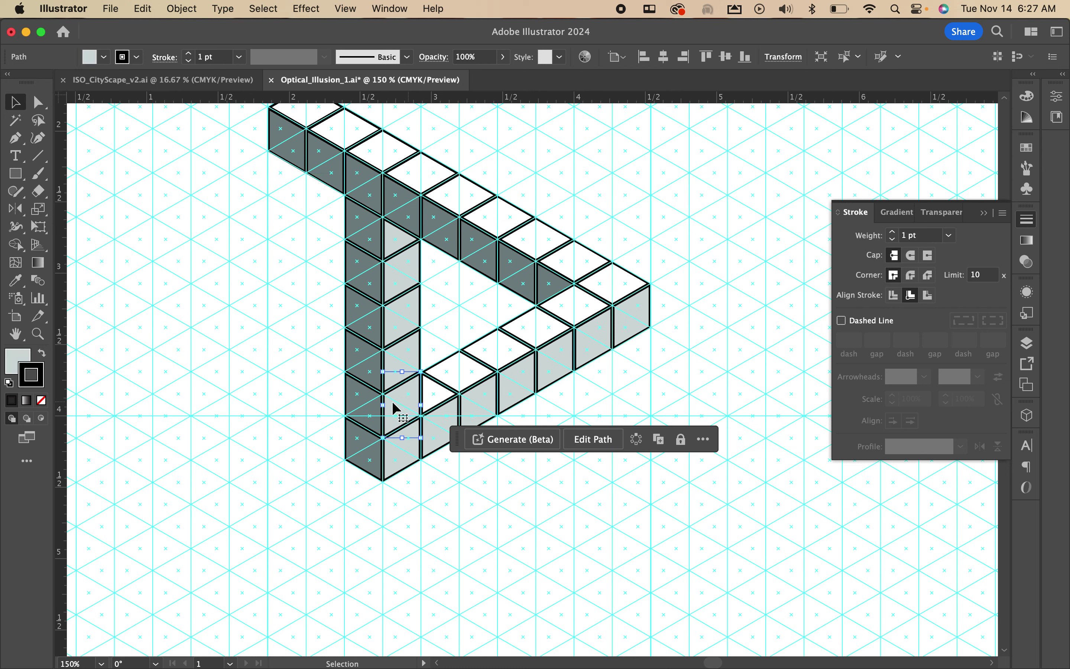
pyautogui.keyDown('shift'); pyautogui.click(358, 401); pyautogui.keyUp('shift')
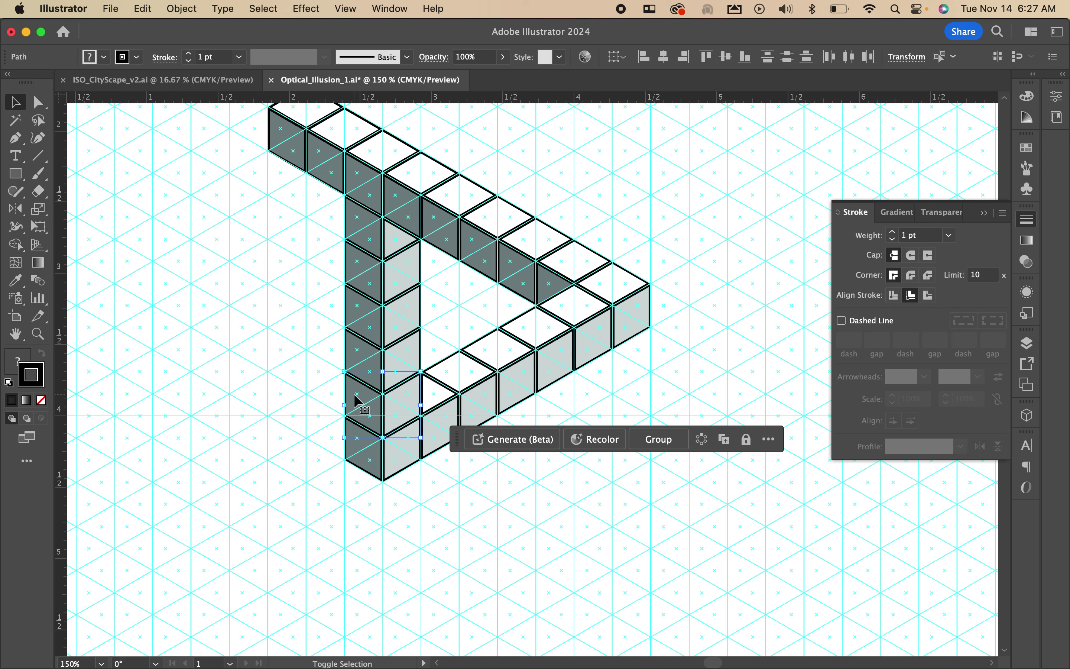
pyautogui.moveTo(353, 413); pyautogui.dragTo(556, 208)
pyautogui.click(662, 246)
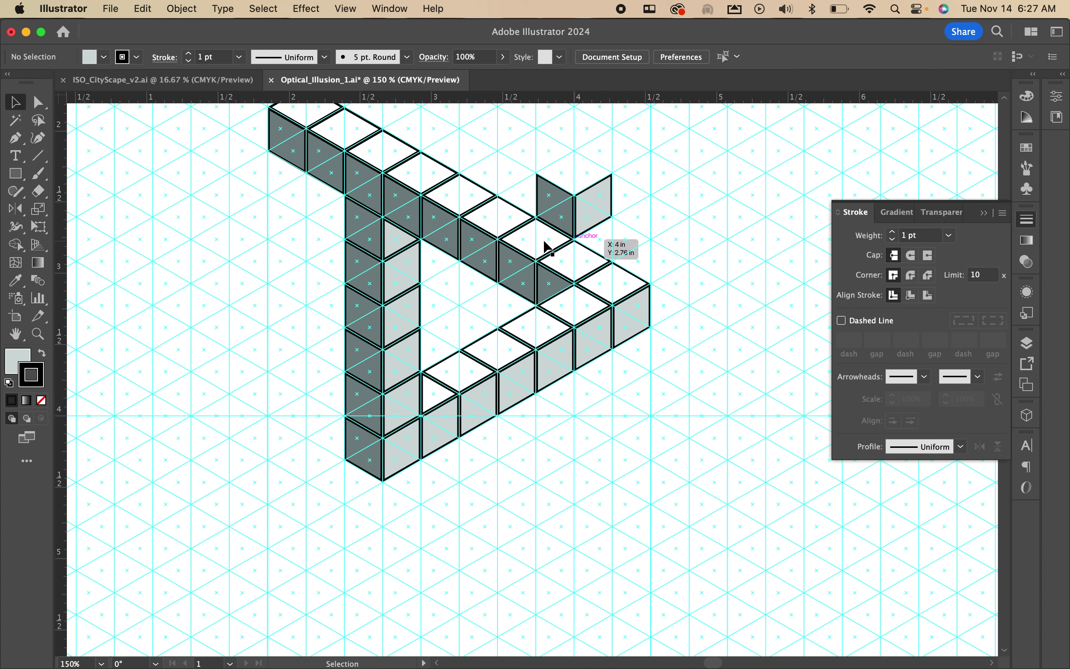
# - Bring the copied dark and light face pair to the front and move it one grid unit down-left onto the diagonal arm
pyautogui.click(541, 246)
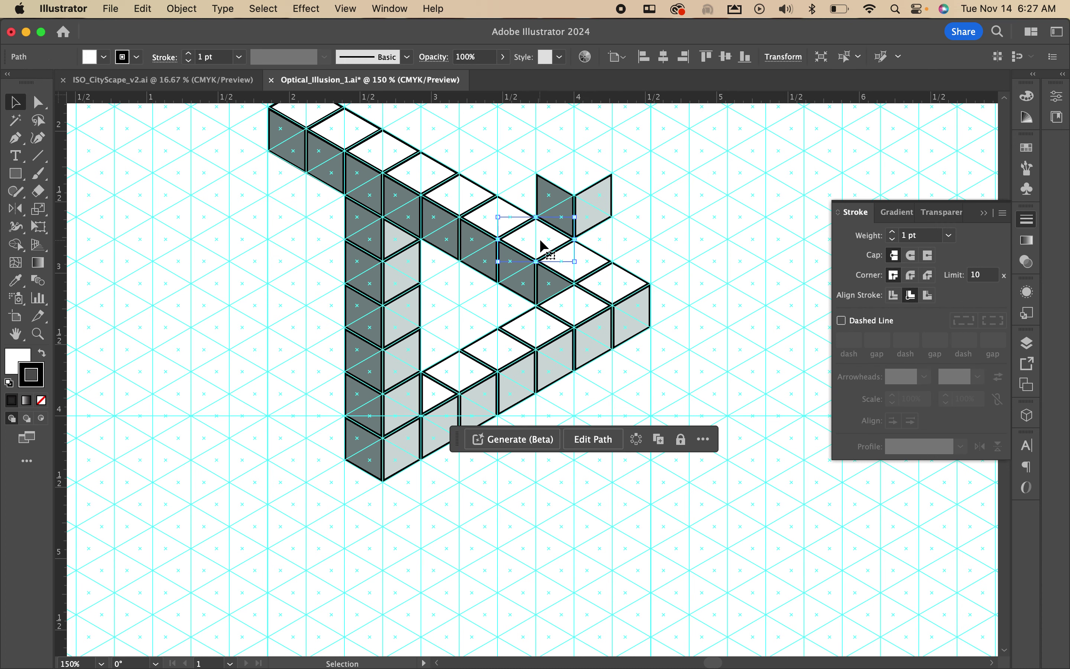
pyautogui.press('super+minus')
pyautogui.press('super+minus')
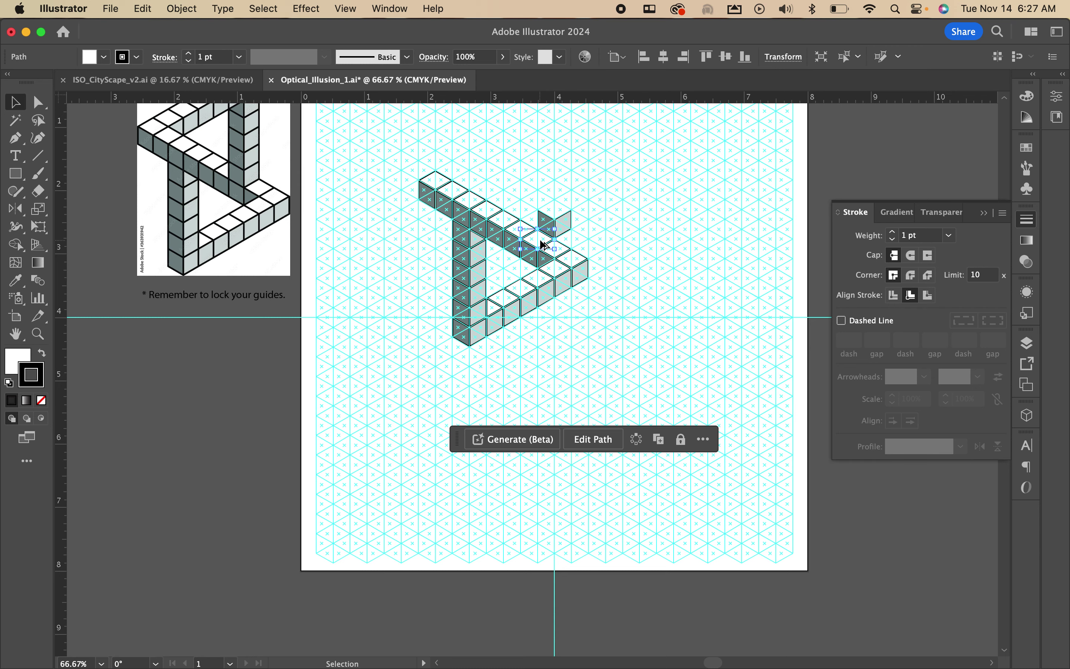
pyautogui.press('super+plus')
pyautogui.press('super+plus')
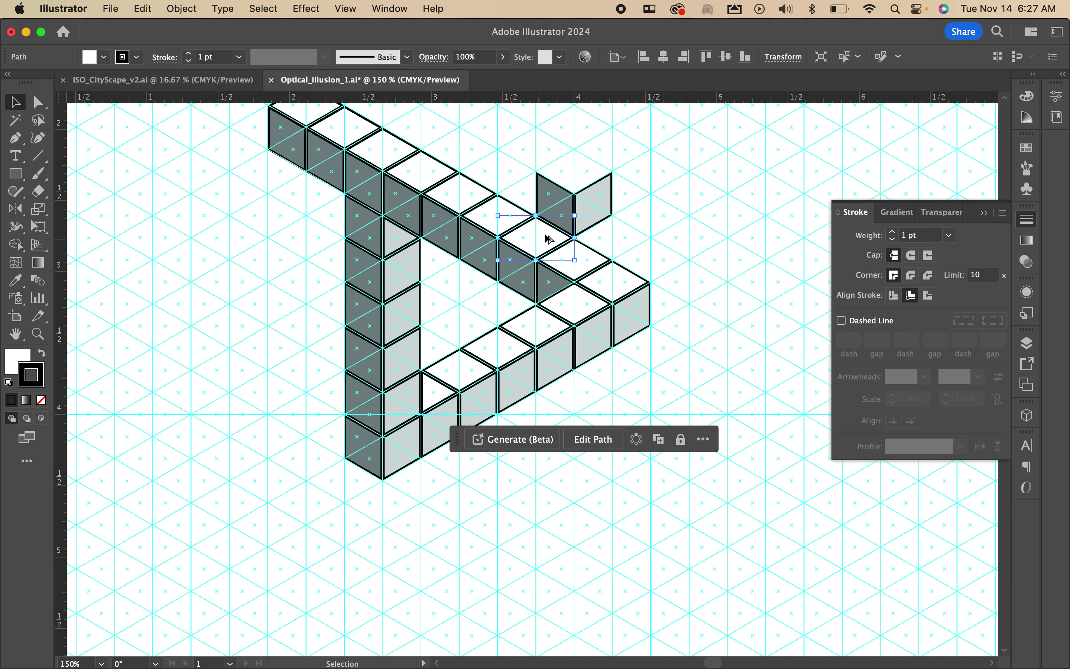
pyautogui.click(560, 205)
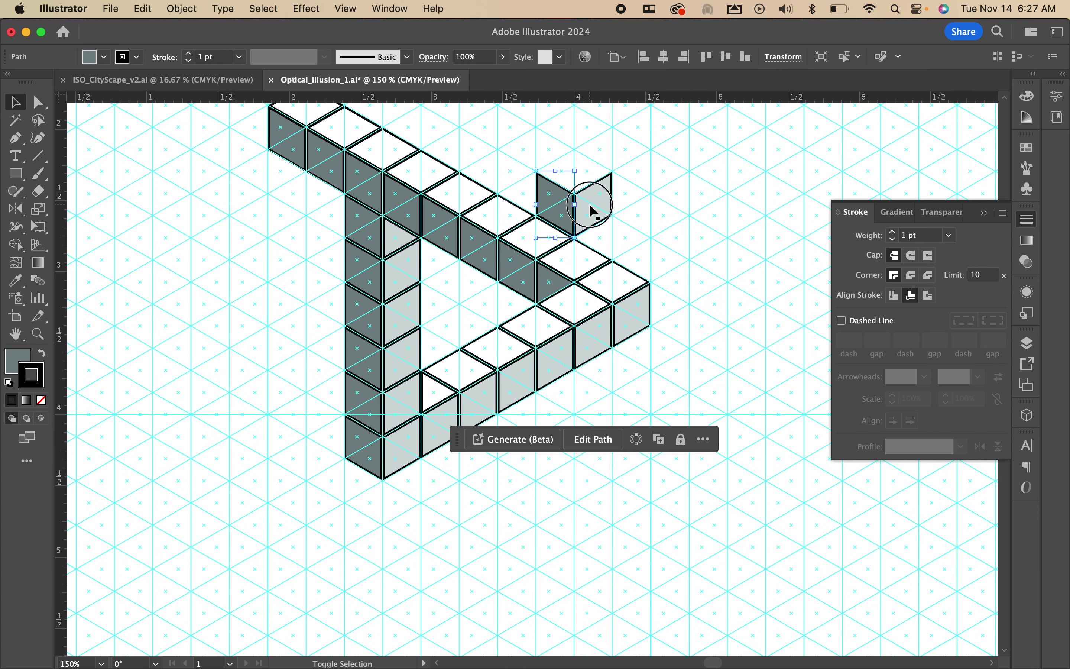
pyautogui.keyDown('shift'); pyautogui.click(592, 211); pyautogui.keyUp('shift')
pyautogui.rightClick(592, 209)
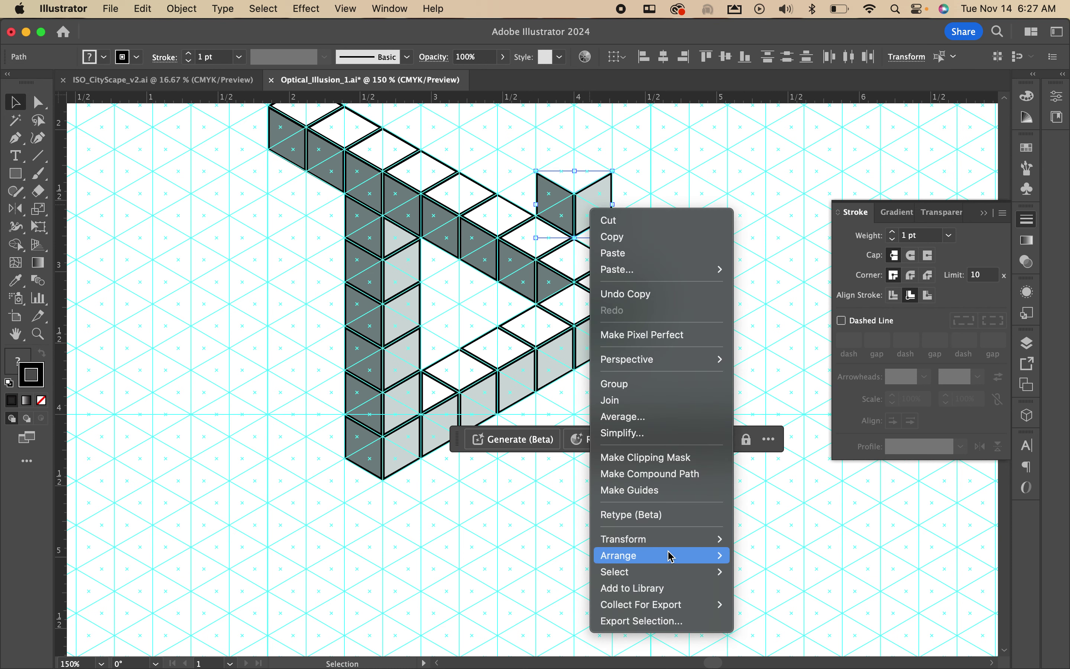
pyautogui.moveTo(692, 556)
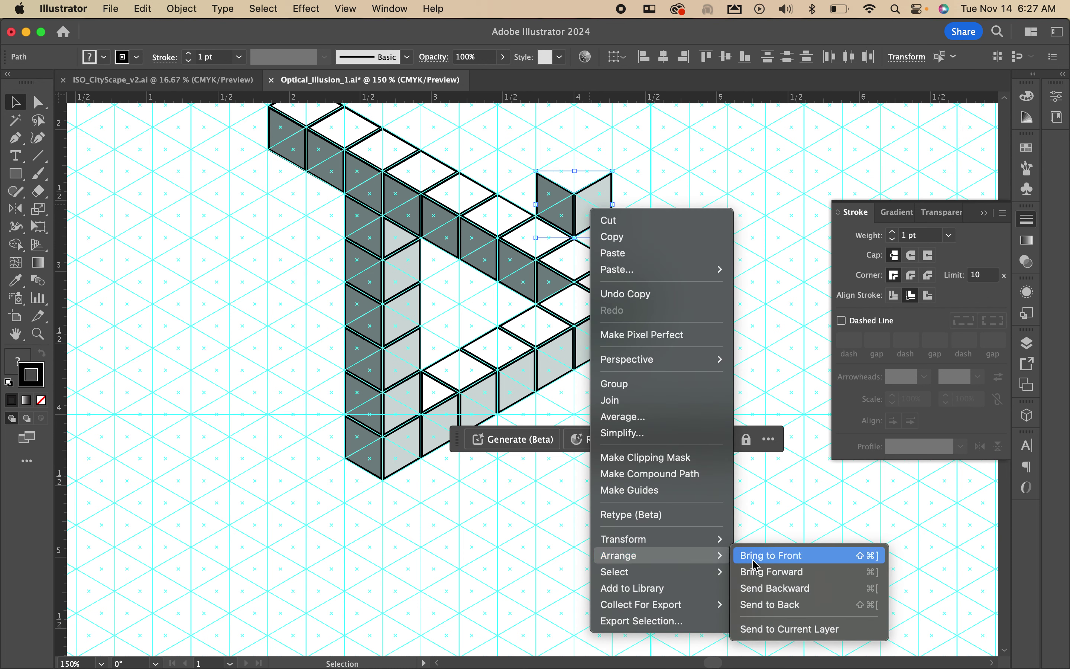
pyautogui.click(774, 555)
pyautogui.moveTo(598, 218); pyautogui.dragTo(559, 239)
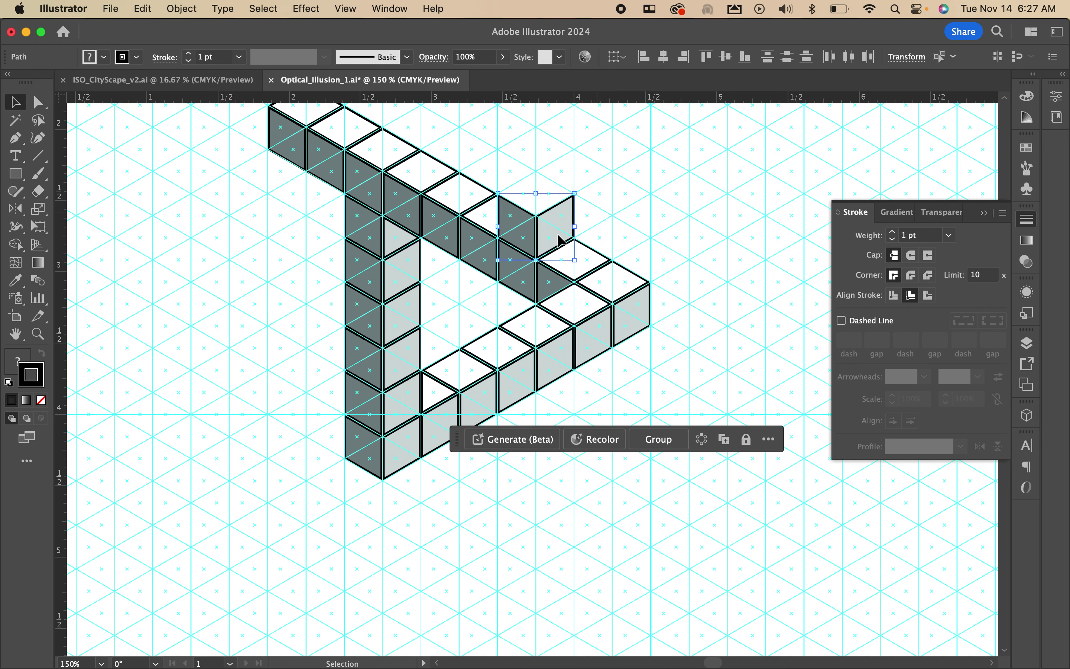
# - Duplicate the dark and light face pair straight up by one block to start the second column
pyautogui.scroll(3, 560, 239)
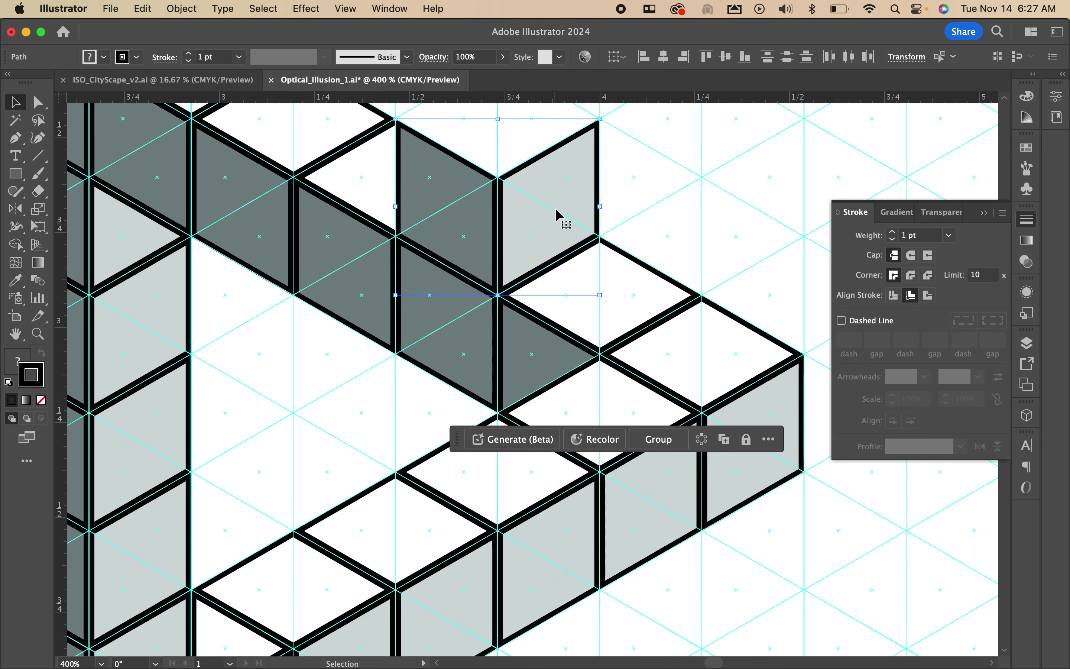
pyautogui.scroll(5, 557, 212)
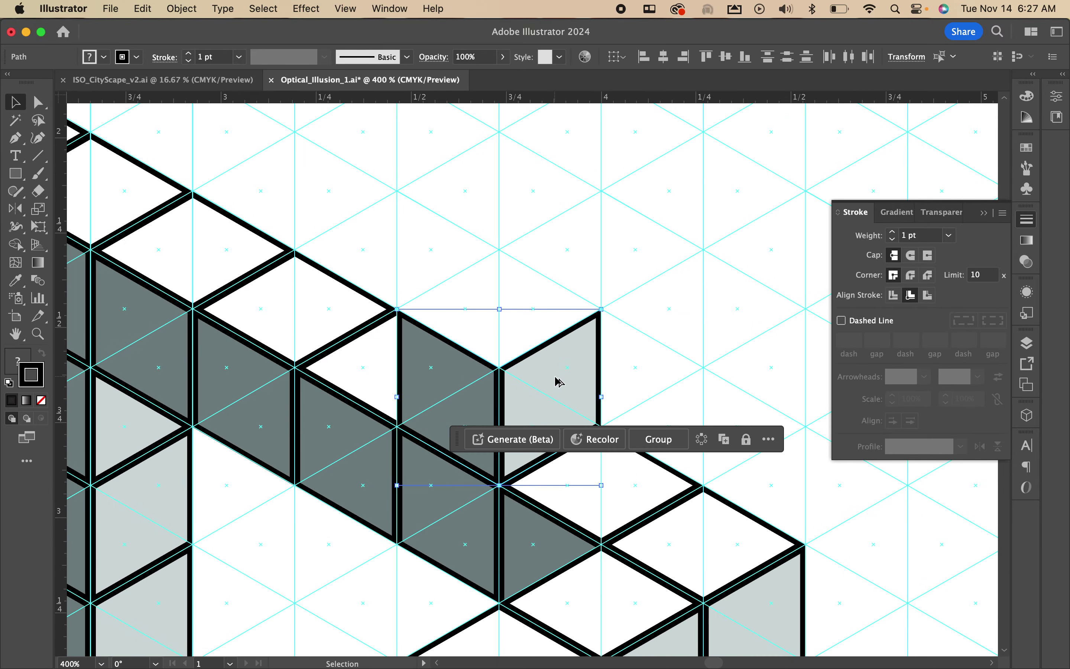
pyautogui.moveTo(558, 382); pyautogui.dragTo(539, 265)
pyautogui.scroll(-5, 535, 265)
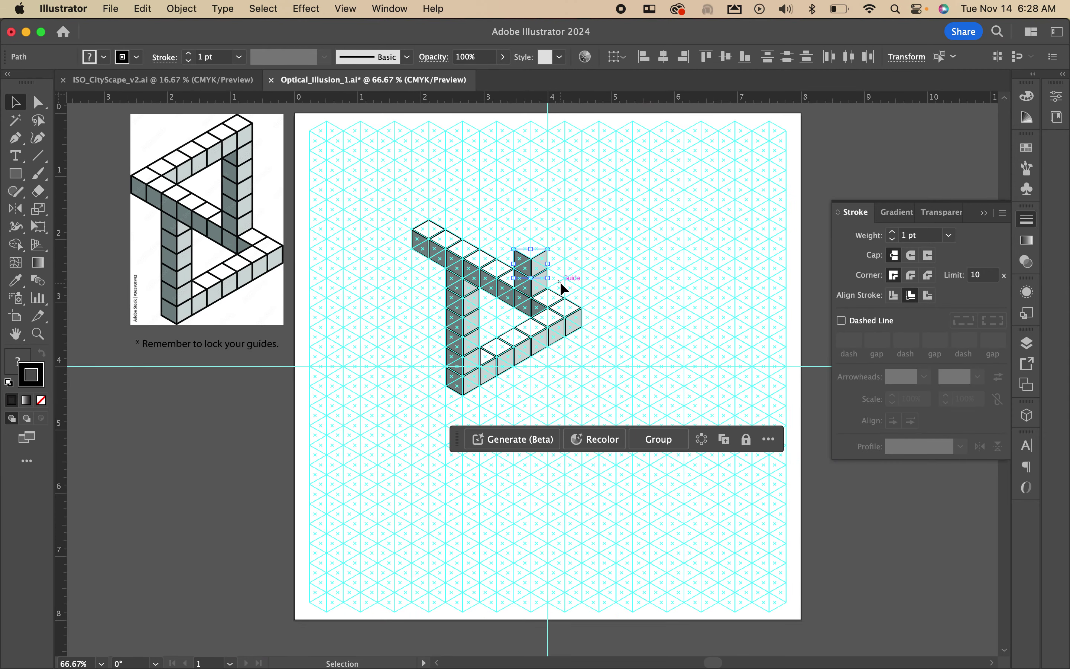
# - Repeat the upward duplication until the second column is six blocks tall
pyautogui.press('super+d')
pyautogui.press('super+d')
pyautogui.press('super+d')
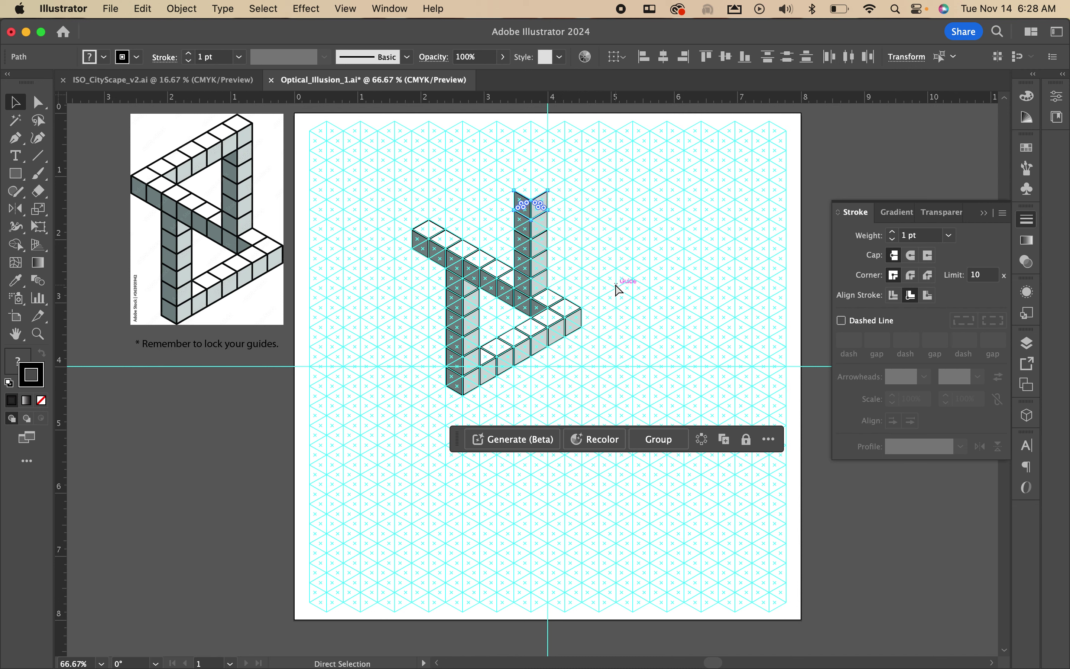
pyautogui.press('super+d')
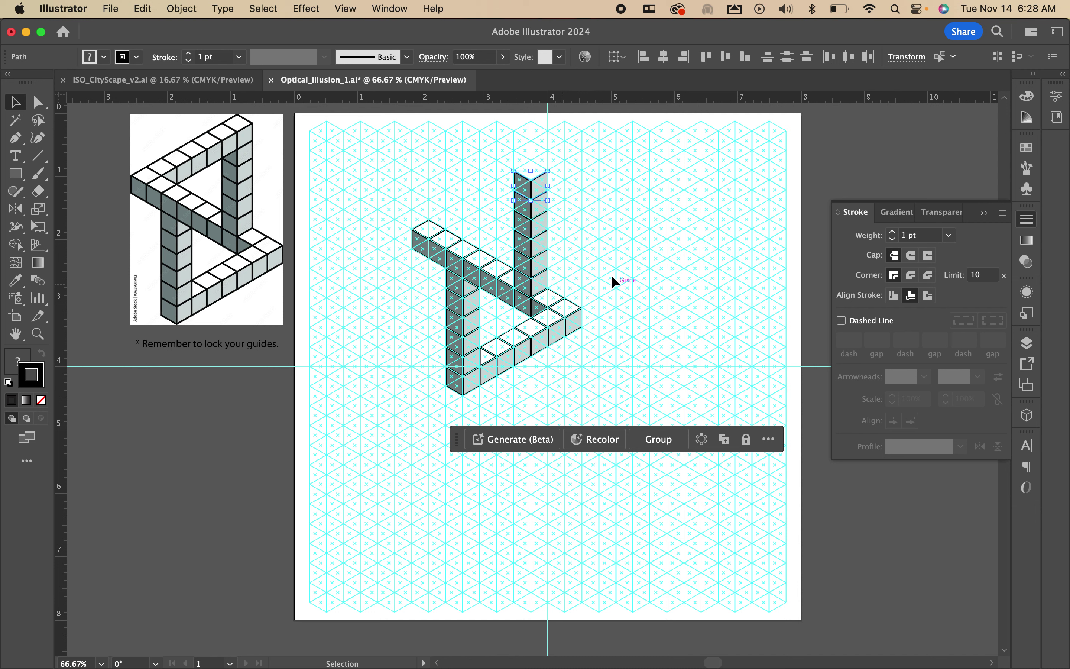
# - Delete the topmost dark side face of the second column
pyautogui.click(535, 158)
pyautogui.click(528, 188)
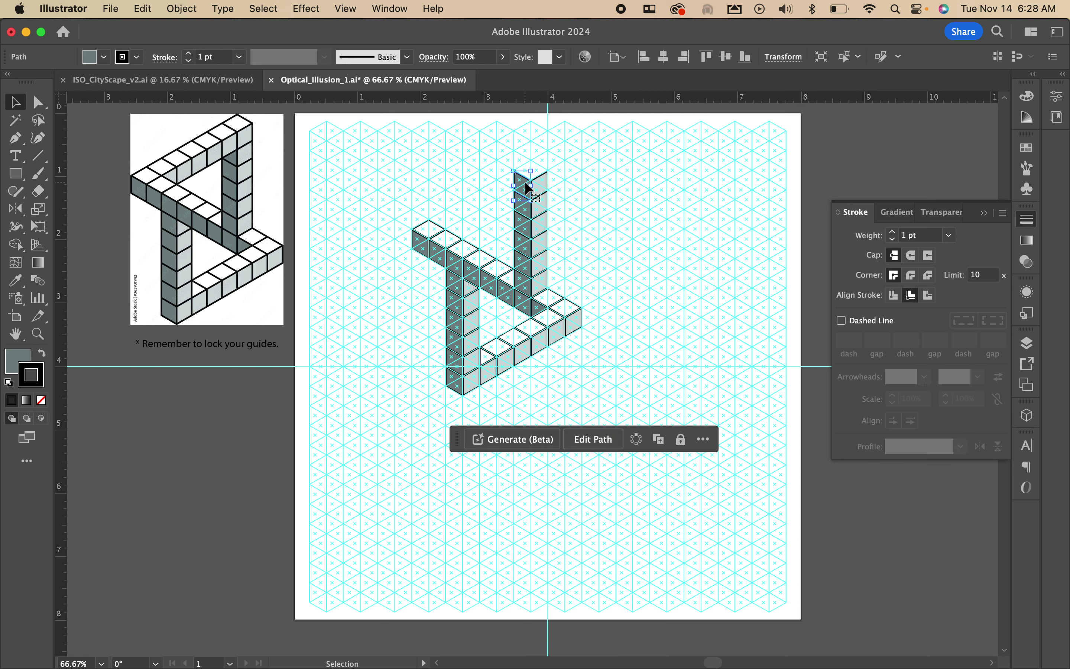
pyautogui.press('Delete')
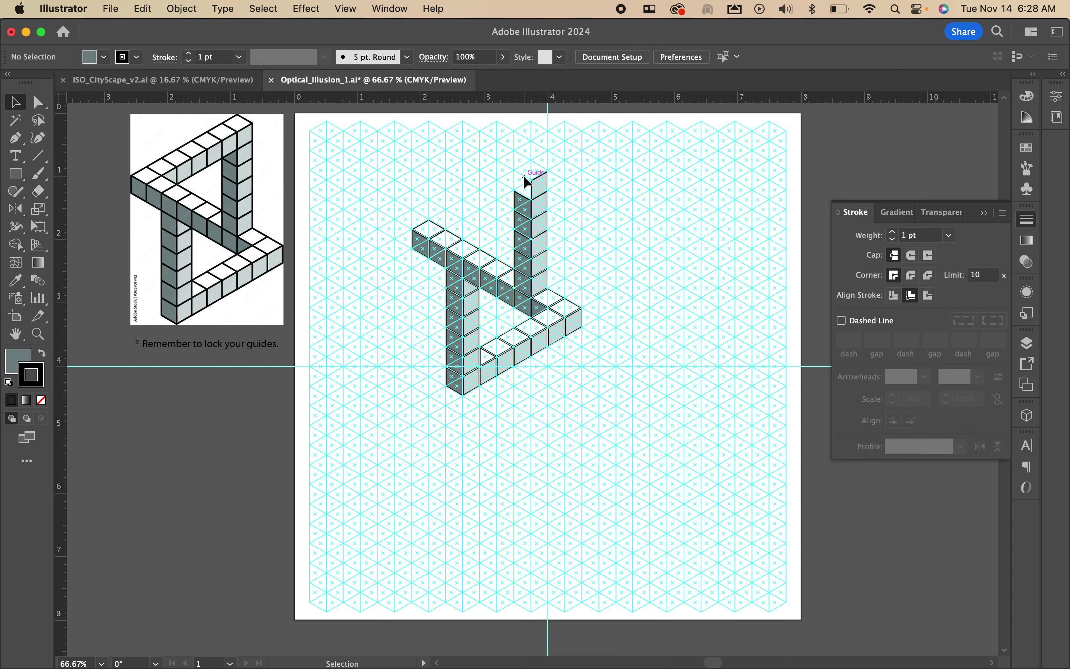
# - Copy the white top face from the figure's rightmost corner block onto the top of the second column
pyautogui.scroll(1, 524, 178)
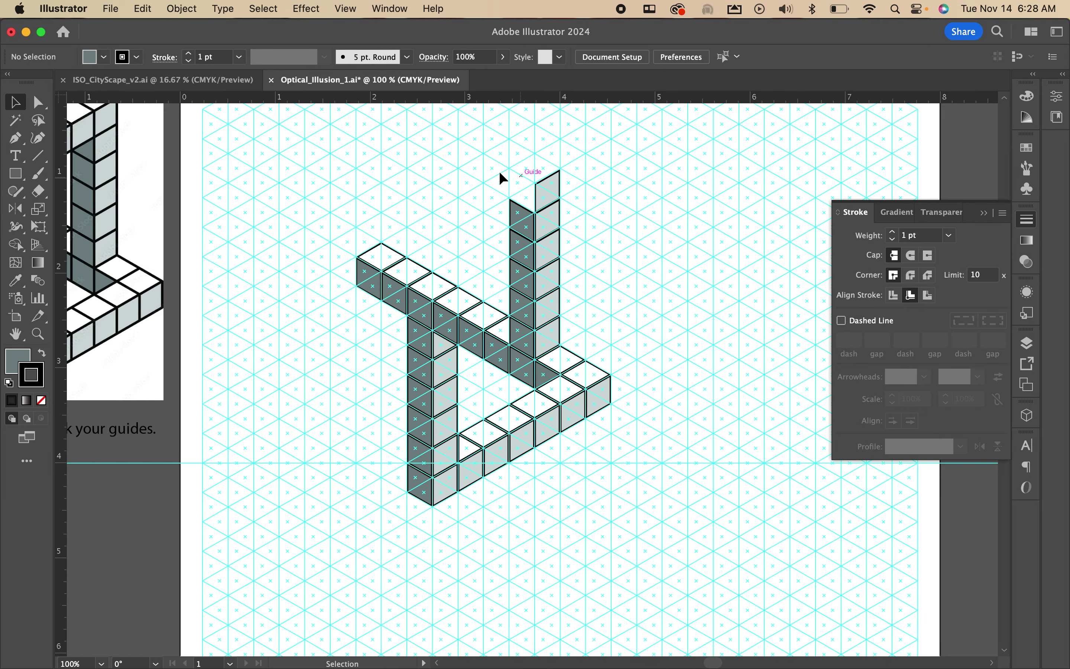
pyautogui.scroll(5, 508, 179)
pyautogui.hscroll(-5, 508, 179)
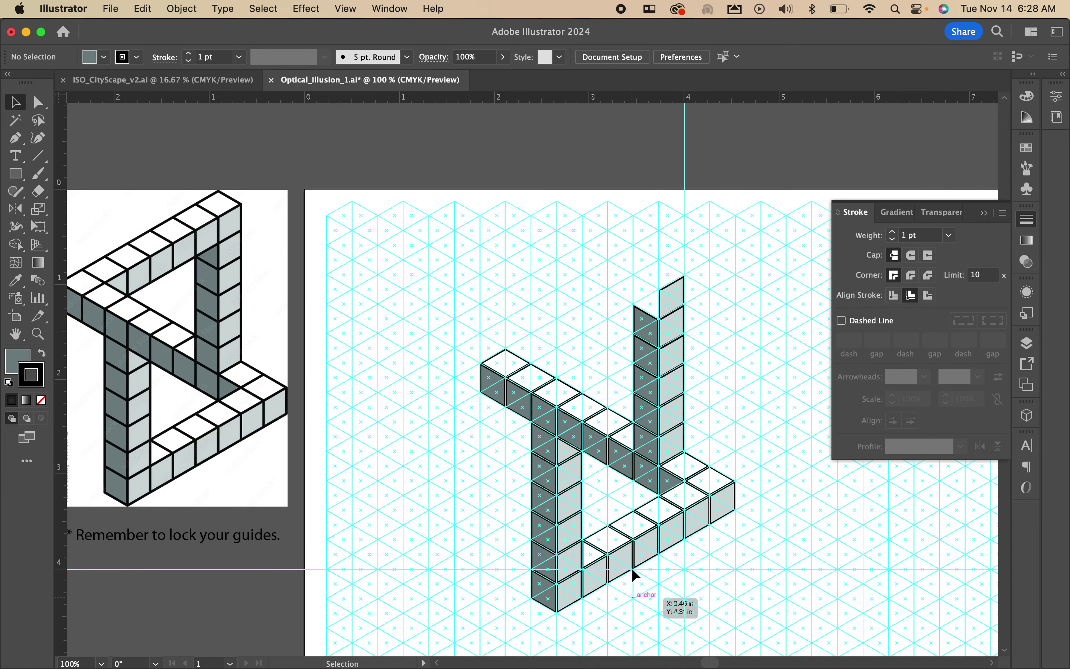
pyautogui.click(710, 483)
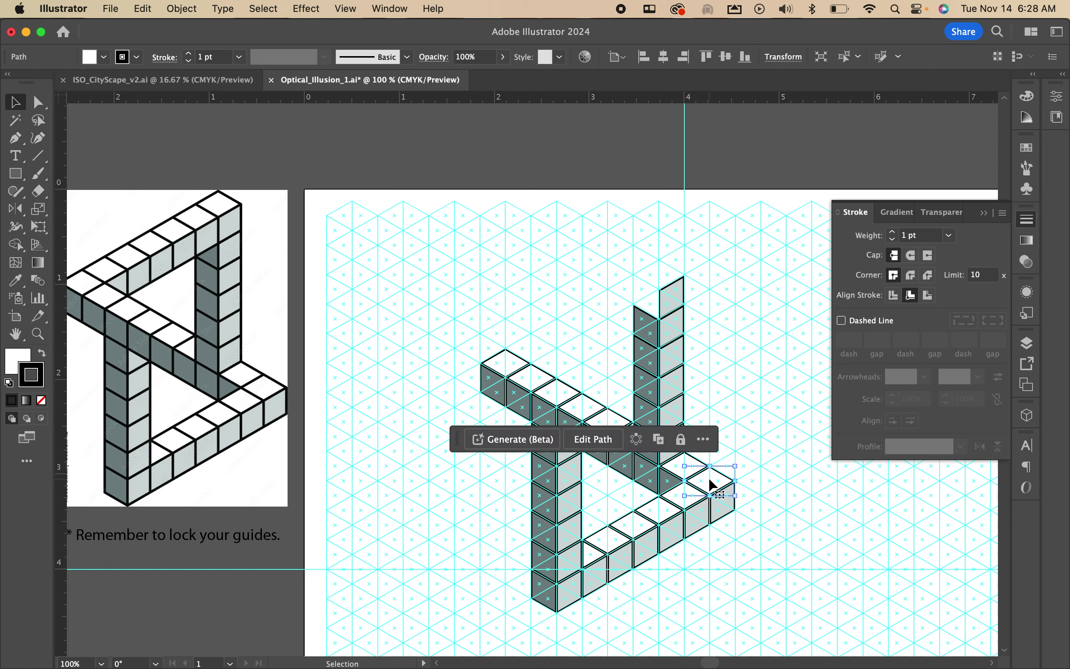
pyautogui.moveTo(710, 483); pyautogui.dragTo(659, 279)
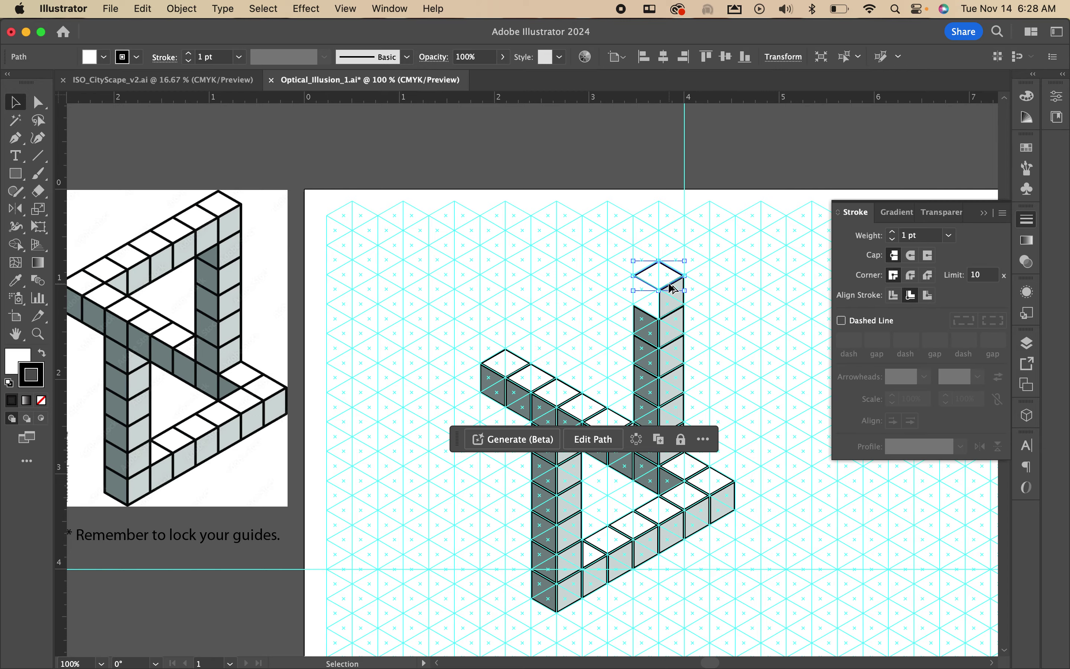
# - Examine how the second column's faces and the copied white top face line up with the isometric grid
pyautogui.scroll(2, 670, 288)
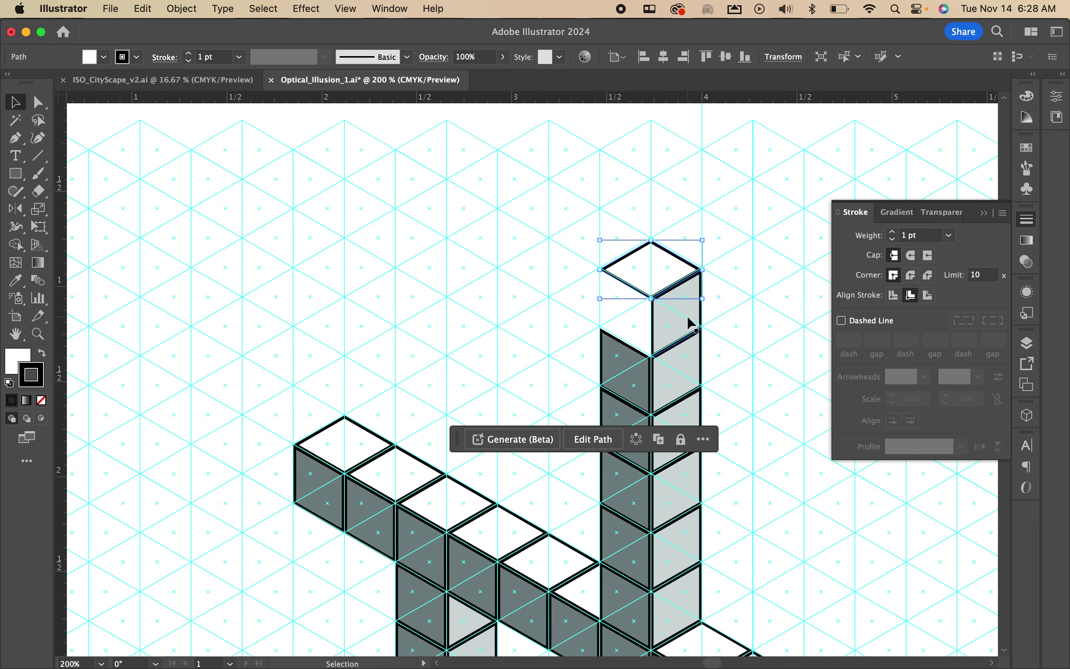
pyautogui.scroll(2, 668, 279)
pyautogui.click(696, 232)
pyautogui.moveTo(646, 253)
pyautogui.mouseDown()
pyautogui.moveTo(637, 246)
pyautogui.moveTo(642, 253)
pyautogui.mouseUp()
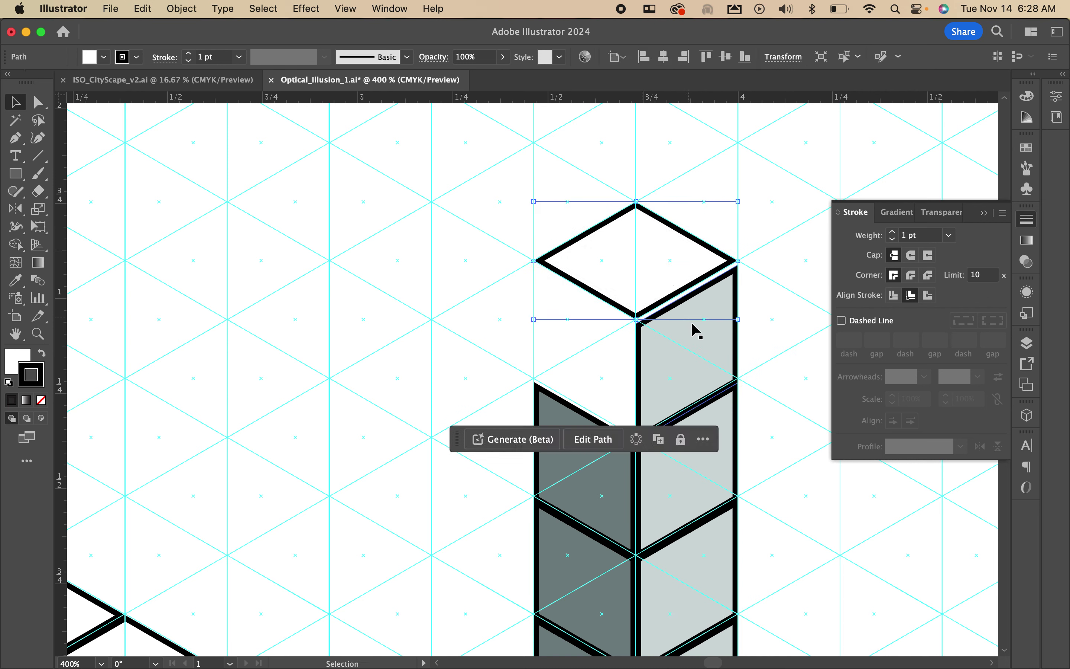
pyautogui.moveTo(692, 329)
pyautogui.mouseDown()
pyautogui.moveTo(688, 313)
pyautogui.moveTo(692, 323)
pyautogui.mouseUp()
pyautogui.click(745, 464)
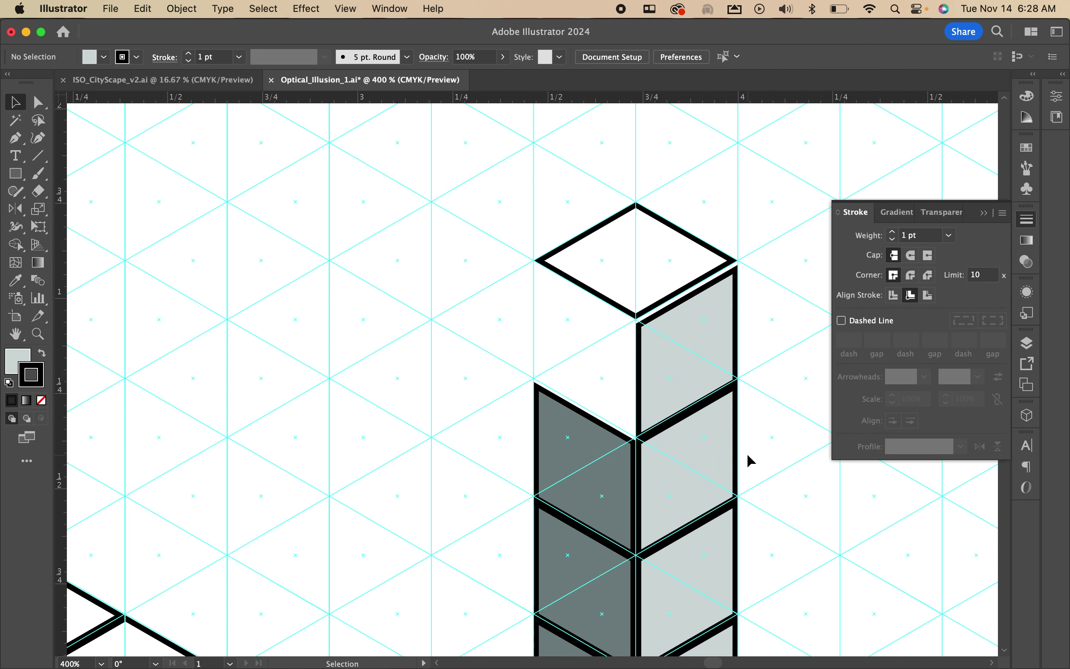
pyautogui.click(620, 469)
pyautogui.moveTo(621, 468); pyautogui.dragTo(665, 574)
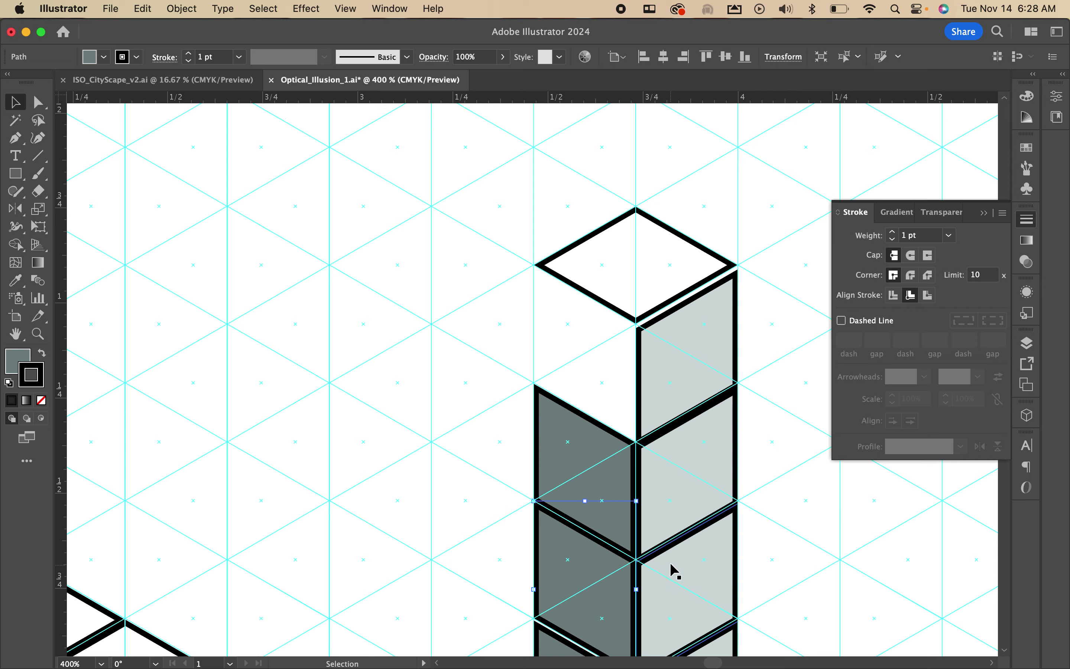
pyautogui.scroll(-5, 672, 570)
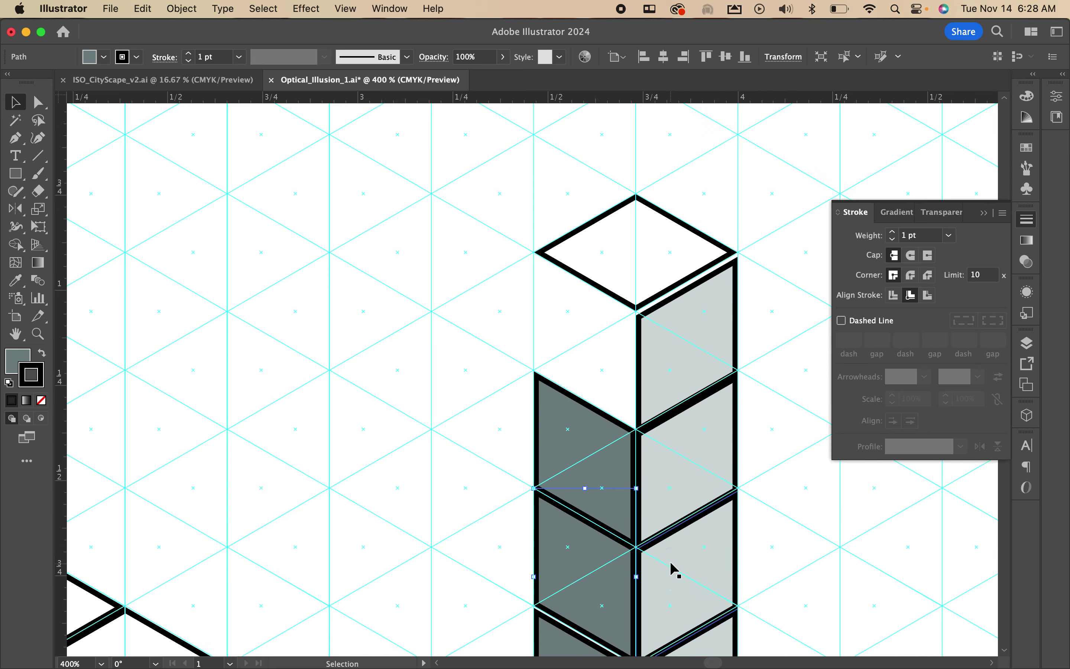
pyautogui.click(613, 582)
pyautogui.scroll(-4, 650, 581)
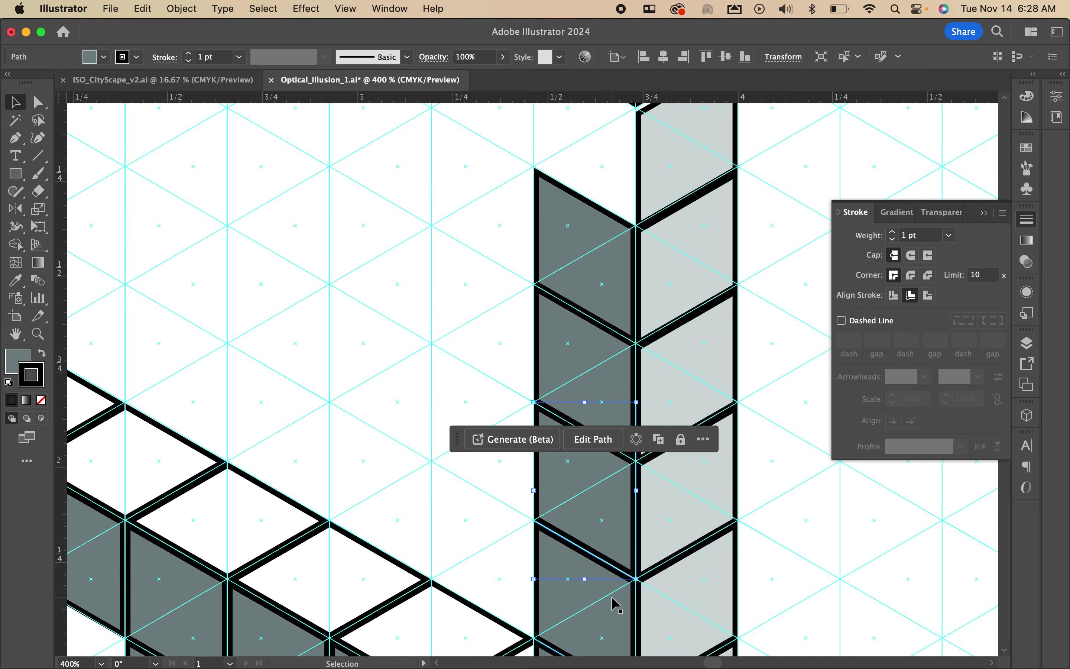
pyautogui.moveTo(614, 602); pyautogui.dragTo(614, 604)
pyautogui.scroll(5, 632, 239)
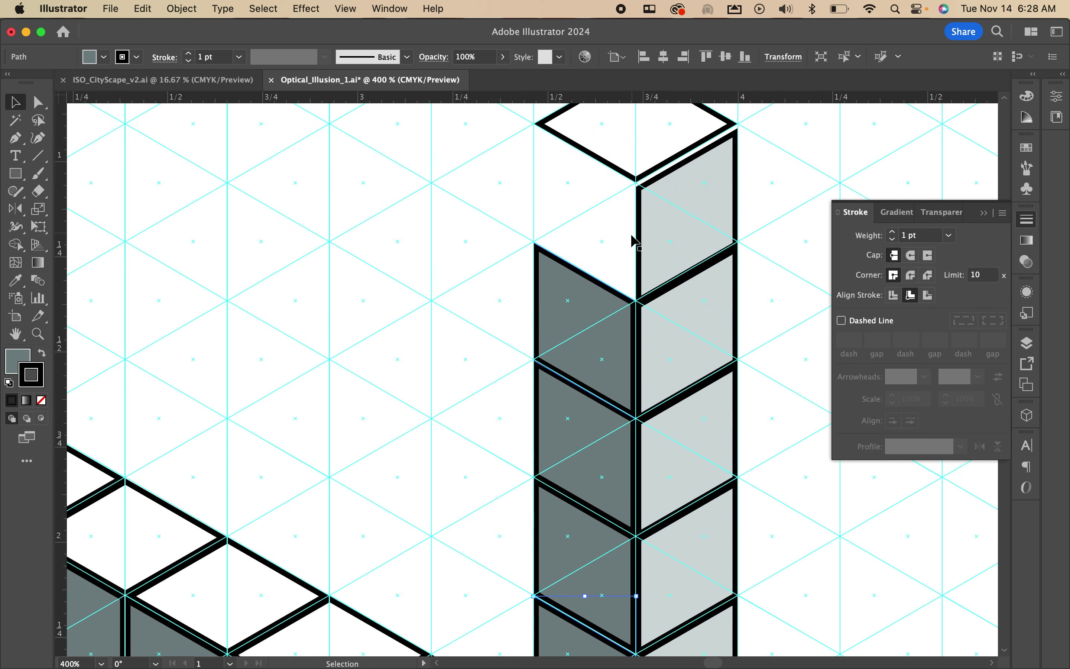
# - Snap the topmost light face up against the white top face and delete the misaligned column faces below, keeping only the lowest dark and light pair
pyautogui.moveTo(707, 230); pyautogui.dragTo(707, 221)
pyautogui.click(676, 370)
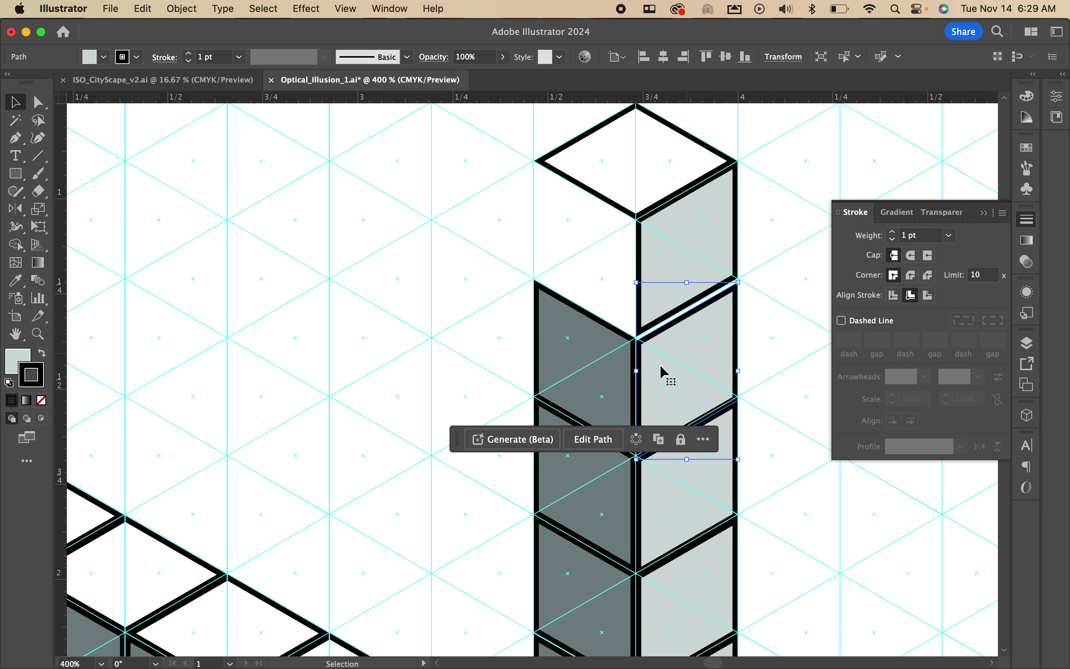
pyautogui.press('Delete')
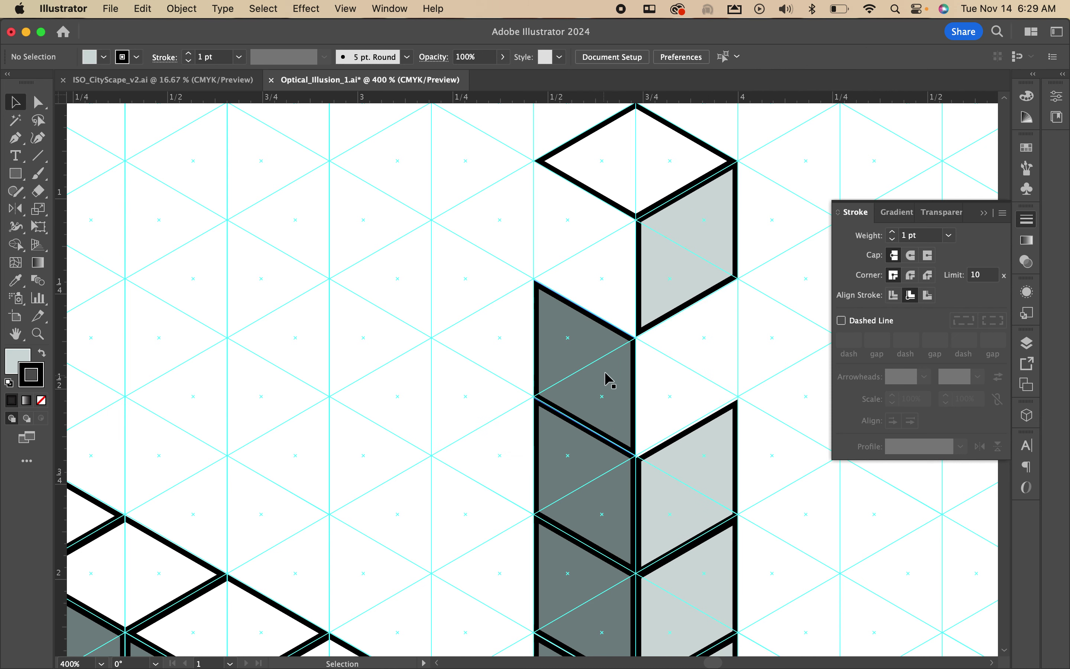
pyautogui.click(607, 376)
pyautogui.press('Delete')
pyautogui.scroll(2, 681, 380)
pyautogui.scroll(-10, 695, 374)
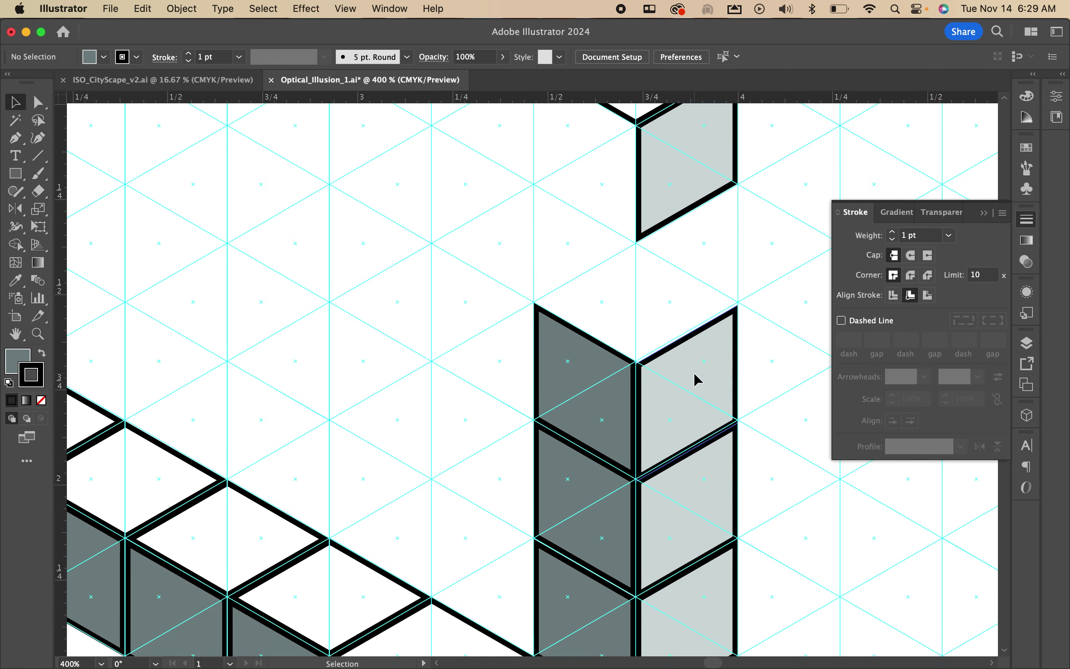
pyautogui.moveTo(456, 206); pyautogui.dragTo(784, 441)
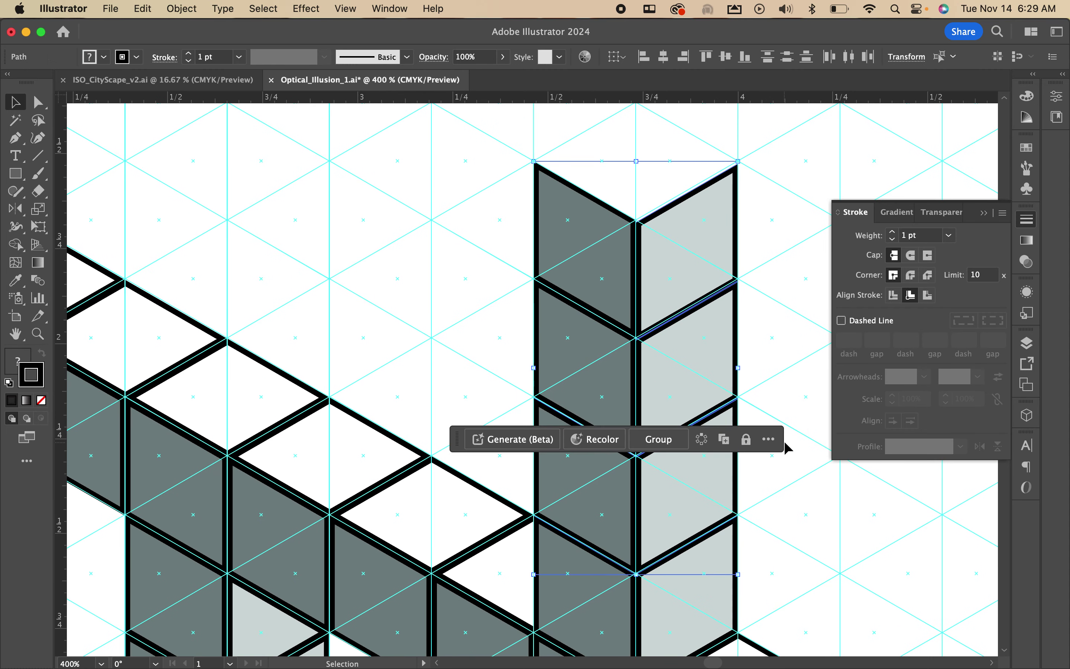
pyautogui.press('Delete')
pyautogui.scroll(-3, 760, 460)
pyautogui.scroll(-1, 750, 474)
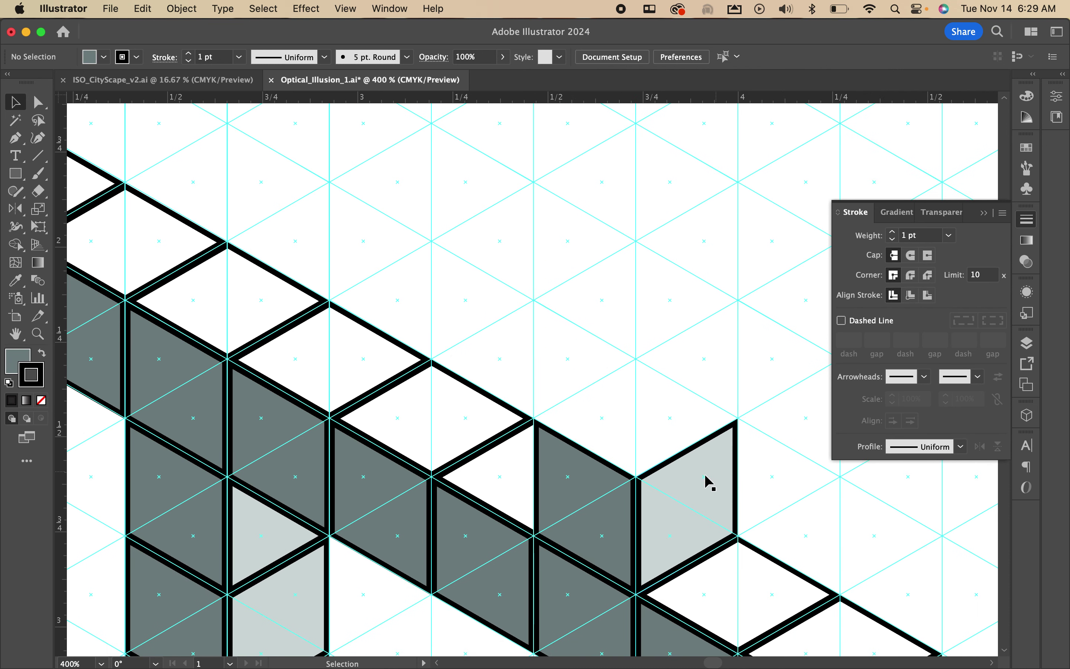
# - Duplicate the remaining dark and light face pair up by one block and repeat until the second column reaches the topmost light face
pyautogui.click(681, 493)
pyautogui.keyDown('shift'); pyautogui.click(613, 514); pyautogui.keyUp('shift')
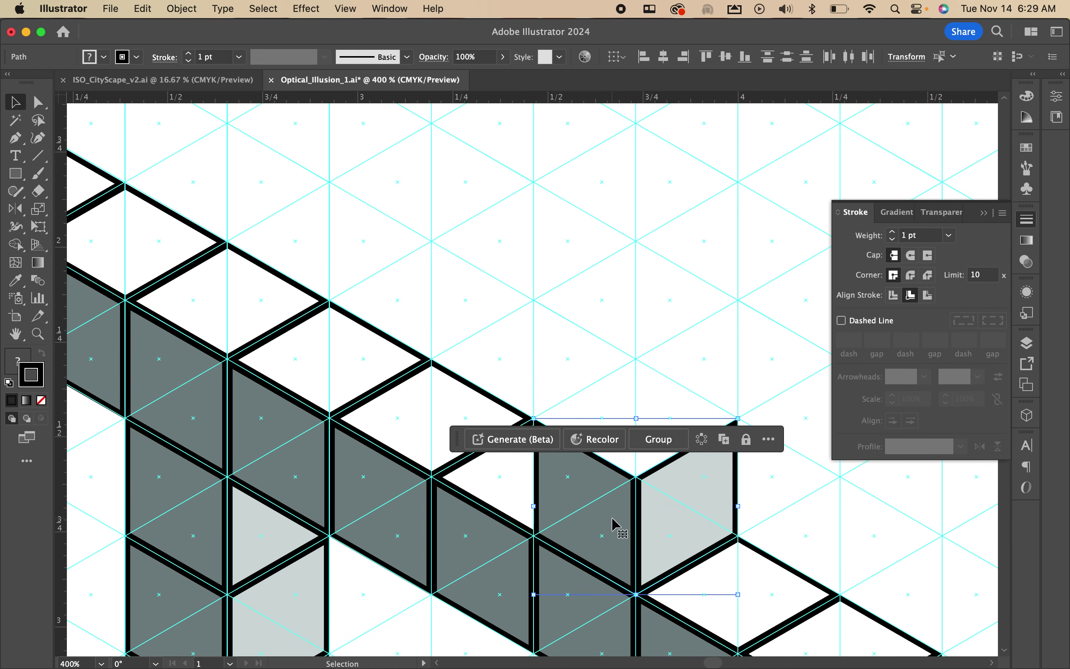
pyautogui.moveTo(614, 523); pyautogui.dragTo(617, 401)
pyautogui.scroll(-5, 617, 400)
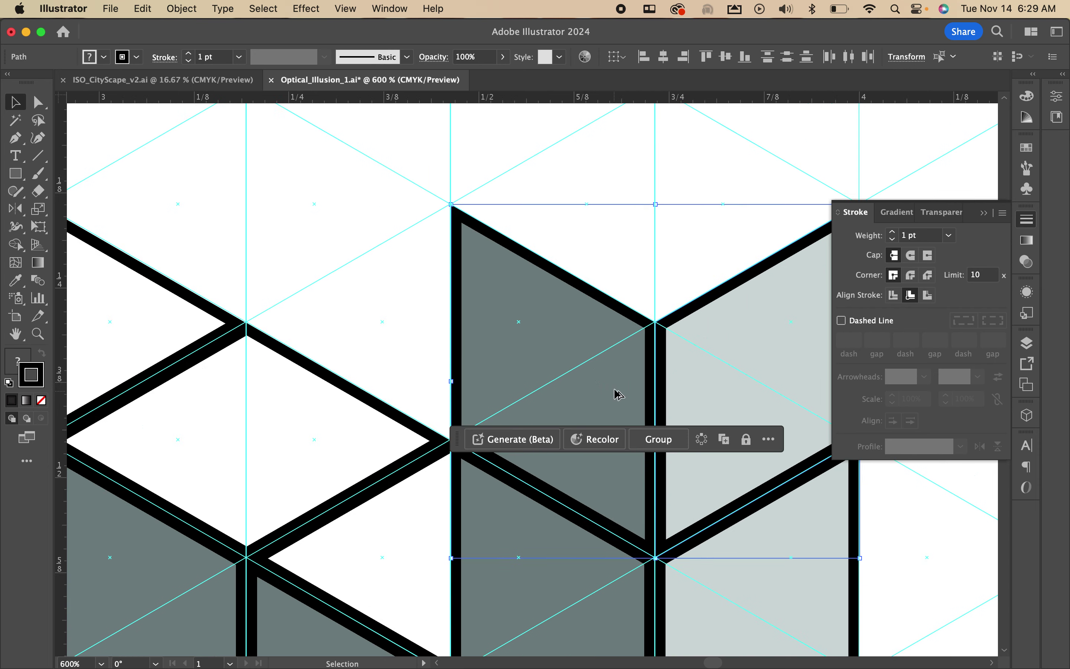
pyautogui.scroll(1, 618, 393)
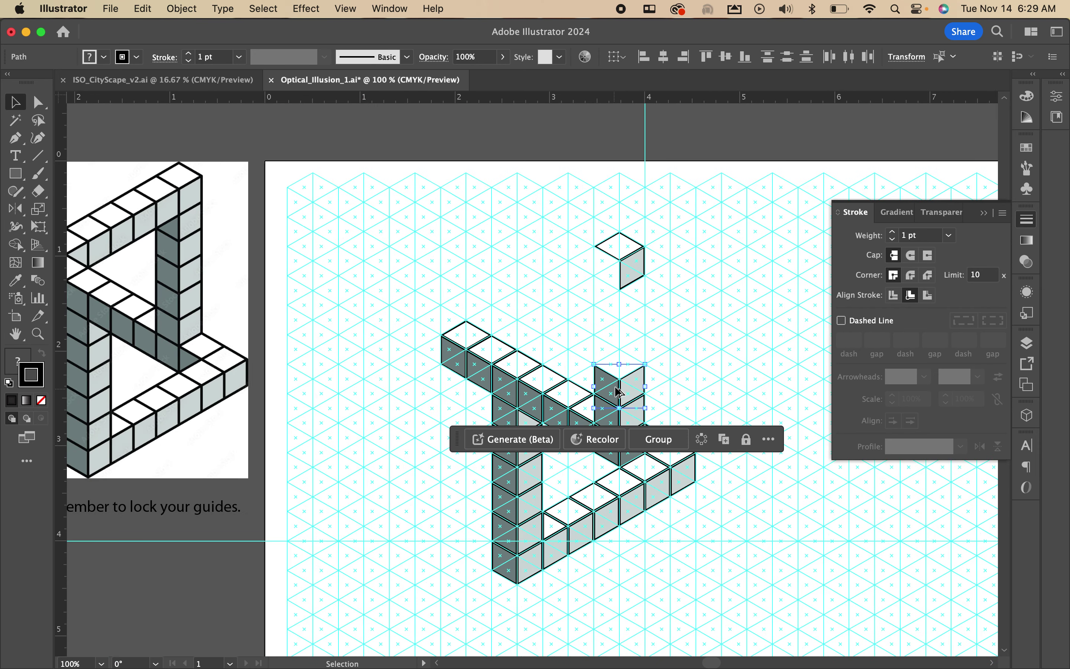
pyautogui.press('Up')
pyautogui.press('Up')
pyautogui.press('Up')
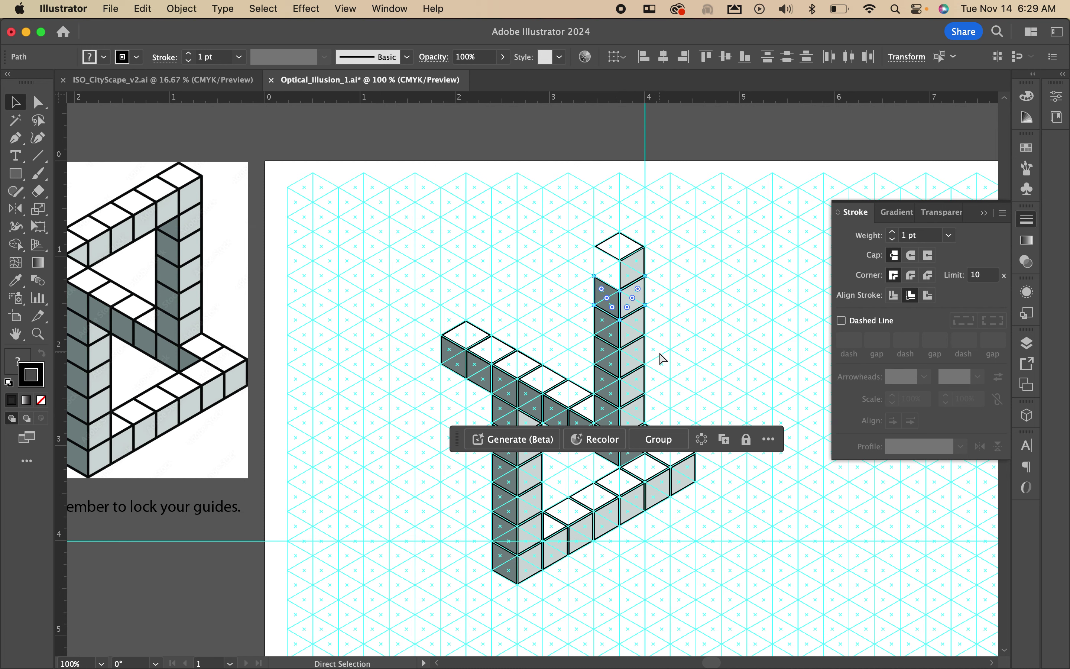
pyautogui.scroll(4, 641, 254)
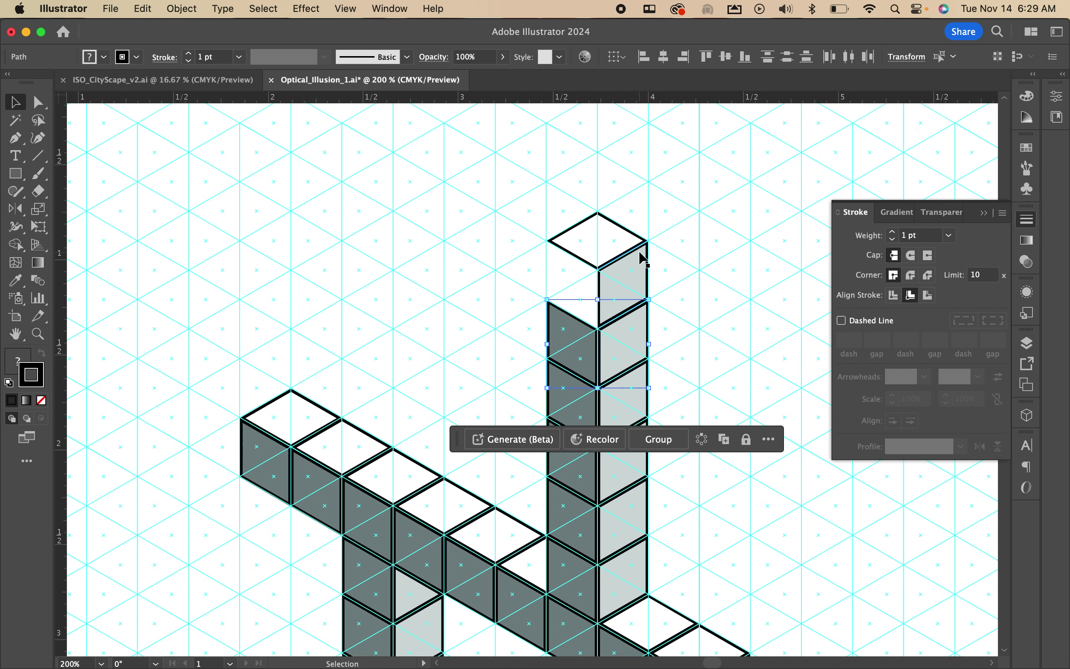
pyautogui.click(697, 292)
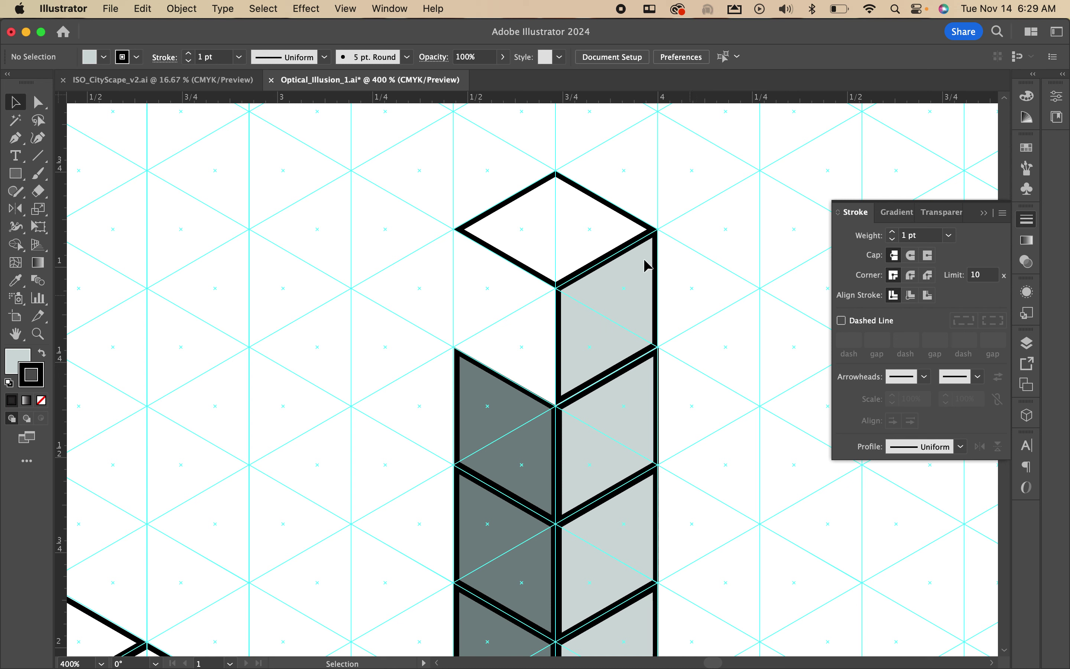
# - Duplicate the column's white top face and topmost light face one grid unit down-left to start the upper arm
pyautogui.click(558, 212)
pyautogui.click(590, 272)
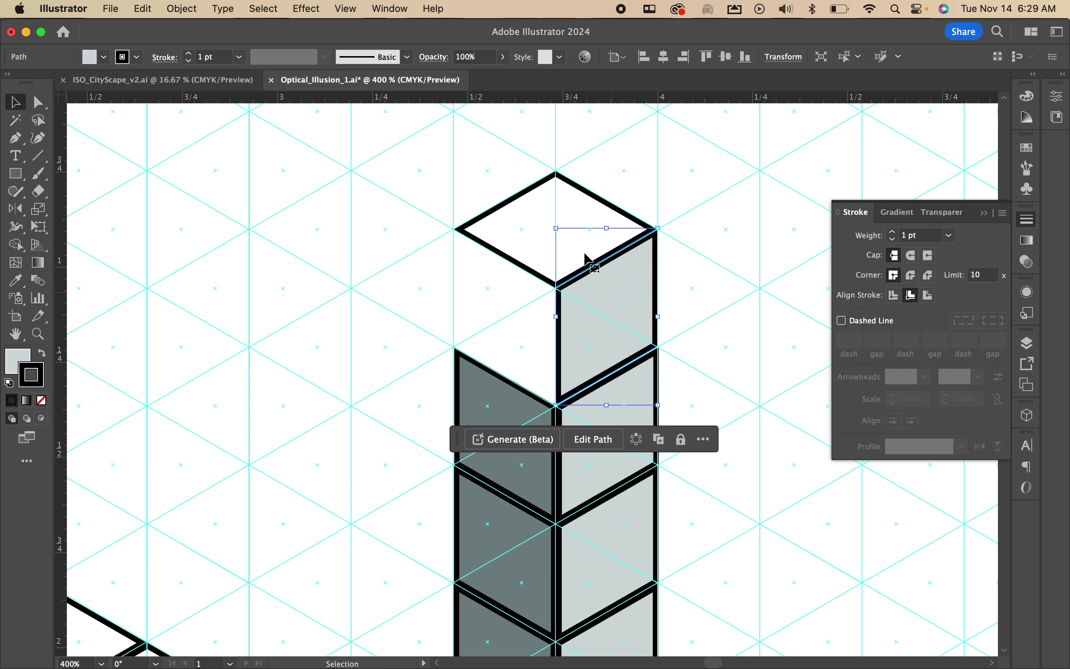
pyautogui.keyDown('shift'); pyautogui.click(526, 233); pyautogui.keyUp('shift')
pyautogui.moveTo(619, 319); pyautogui.dragTo(517, 380)
pyautogui.scroll(-10, 517, 379)
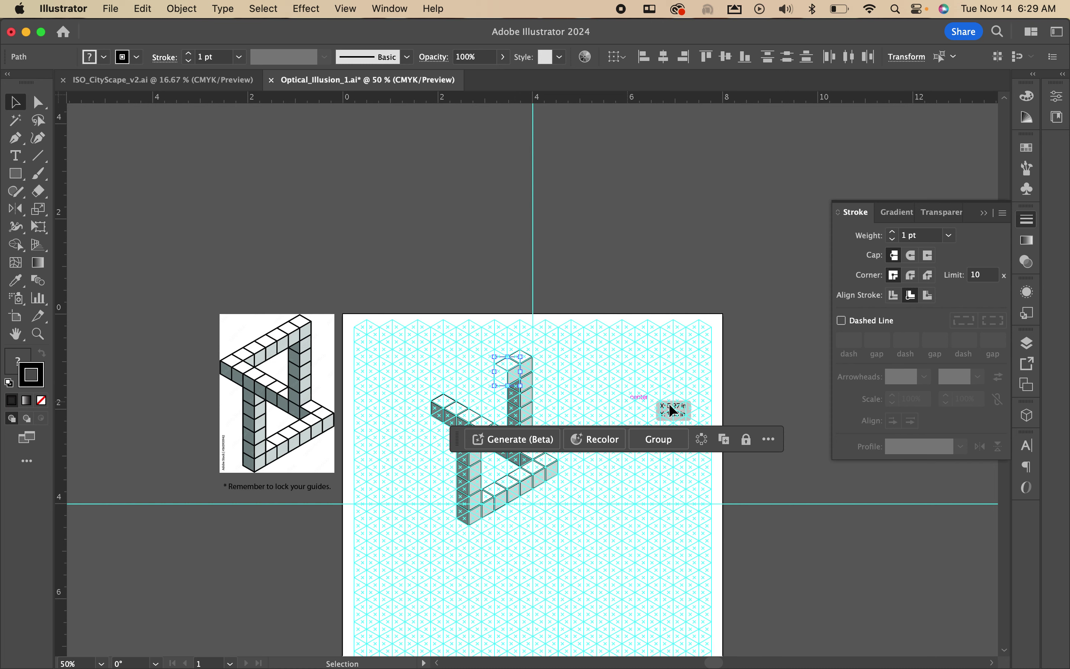
pyautogui.scroll(3, 537, 388)
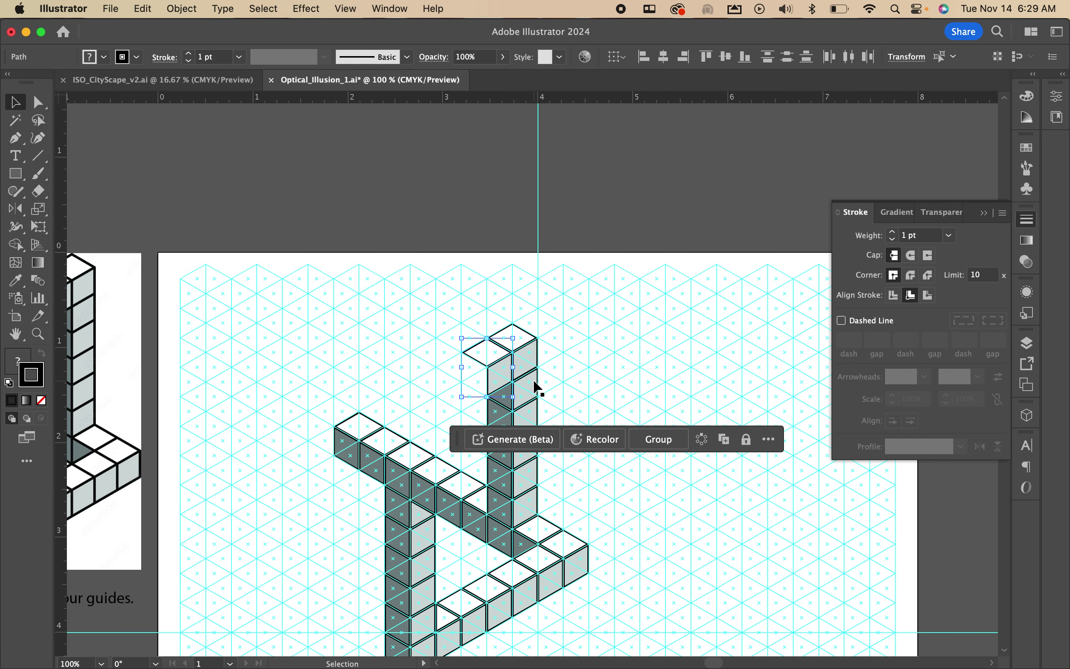
# - Repeat the down-left duplication four more times so the upper arm meets the start of the diagonal arm
pyautogui.press('super+d')
pyautogui.press('super+d')
pyautogui.press('super+d')
pyautogui.press('super+d')
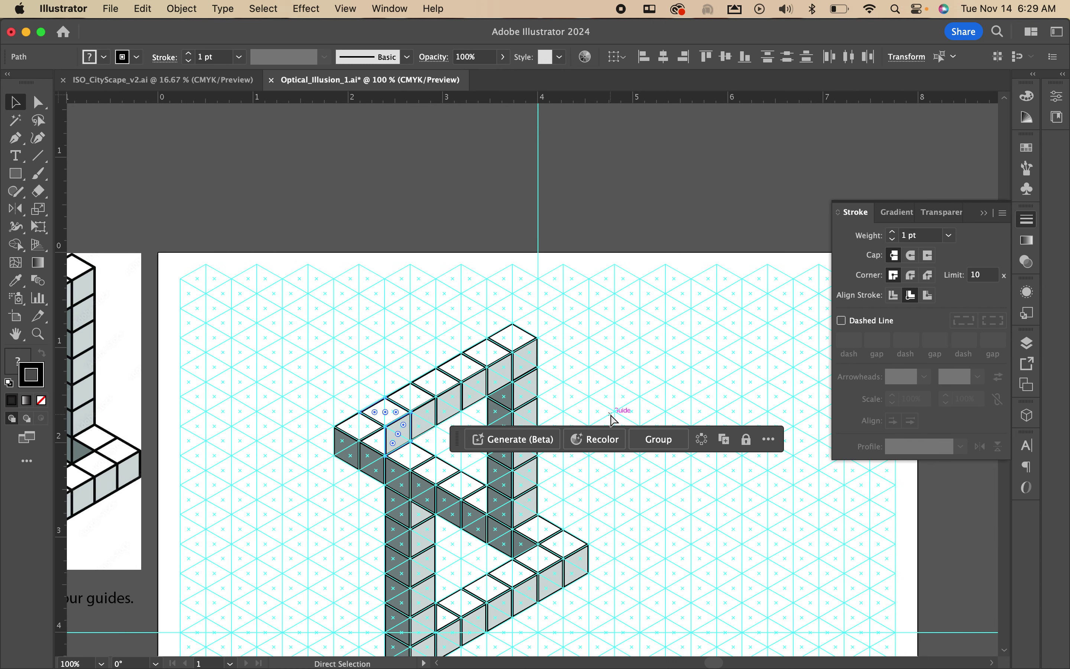
# - Bring the diagonal arm's second white top face to the front so it overlaps the upper arm's last light face
pyautogui.scroll(3, 415, 423)
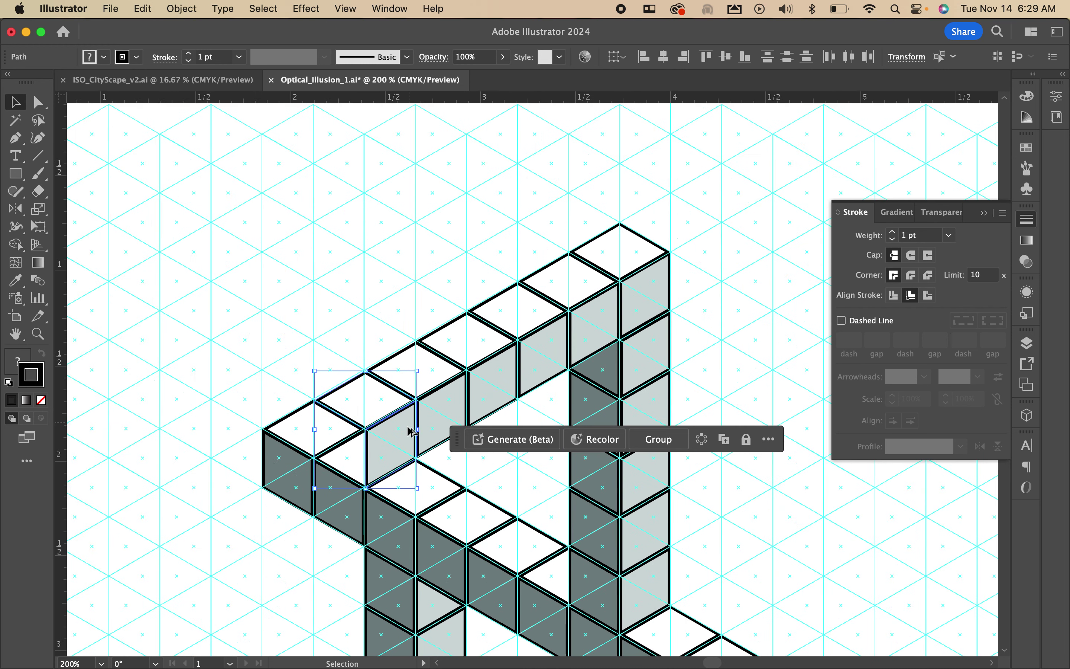
pyautogui.click(331, 491)
pyautogui.rightClick(331, 491)
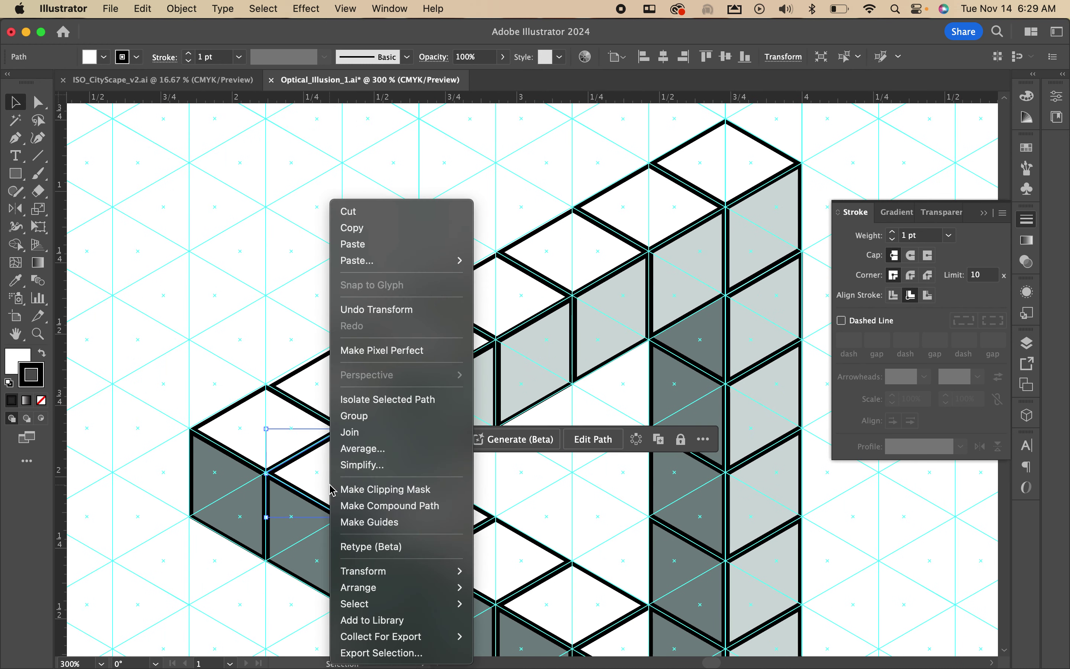
pyautogui.moveTo(422, 594)
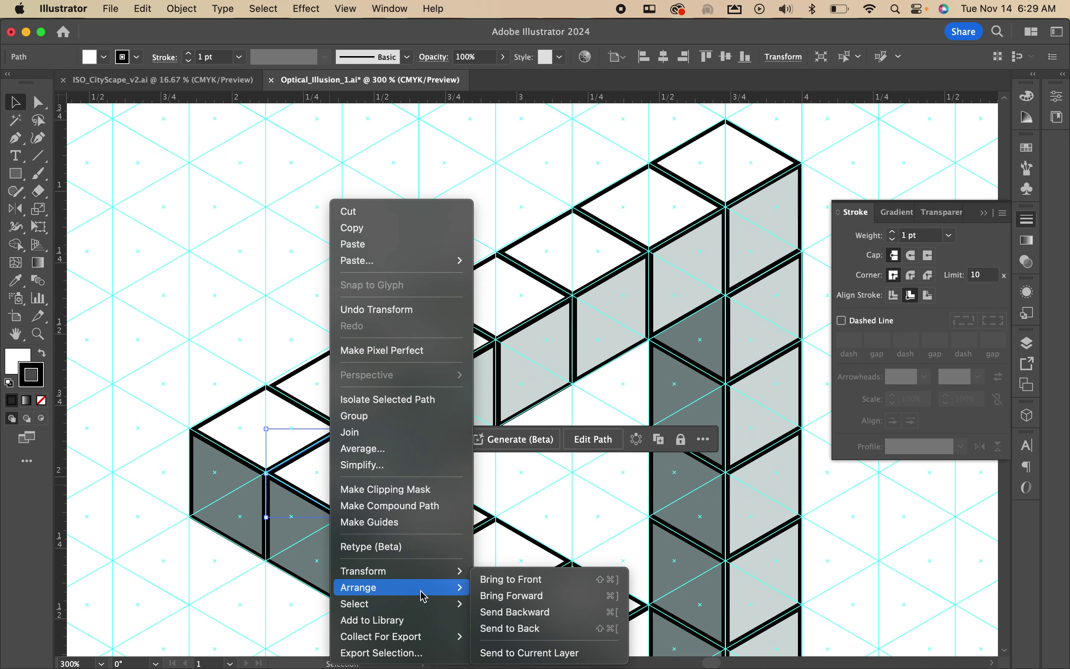
pyautogui.click(533, 580)
# - Hide the isometric grid guides and deselect everything to show the clean figure beside the reference image
pyautogui.press('super+equal')
pyautogui.press('super+equal')
pyautogui.press('super+minus')
pyautogui.press('super+minus')
pyautogui.press('super+minus')
pyautogui.moveTo(588, 540)
pyautogui.mouseDown()
pyautogui.moveTo(611, 442)
pyautogui.moveTo(666, 398)
pyautogui.mouseUp()
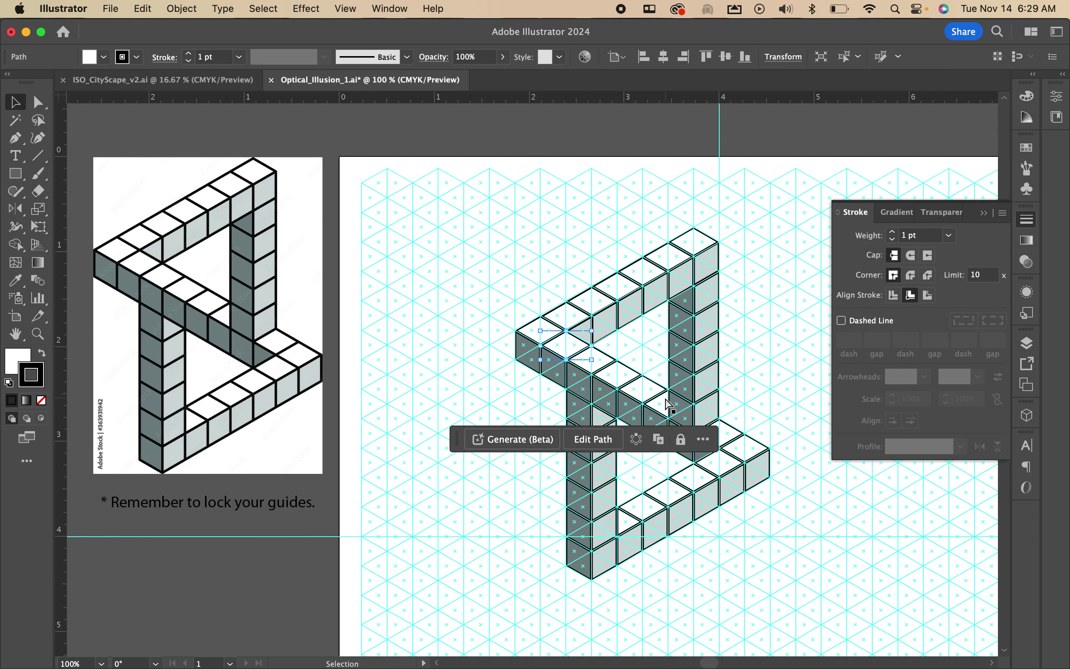
pyautogui.press('super+semicolon')
pyautogui.click(489, 574)
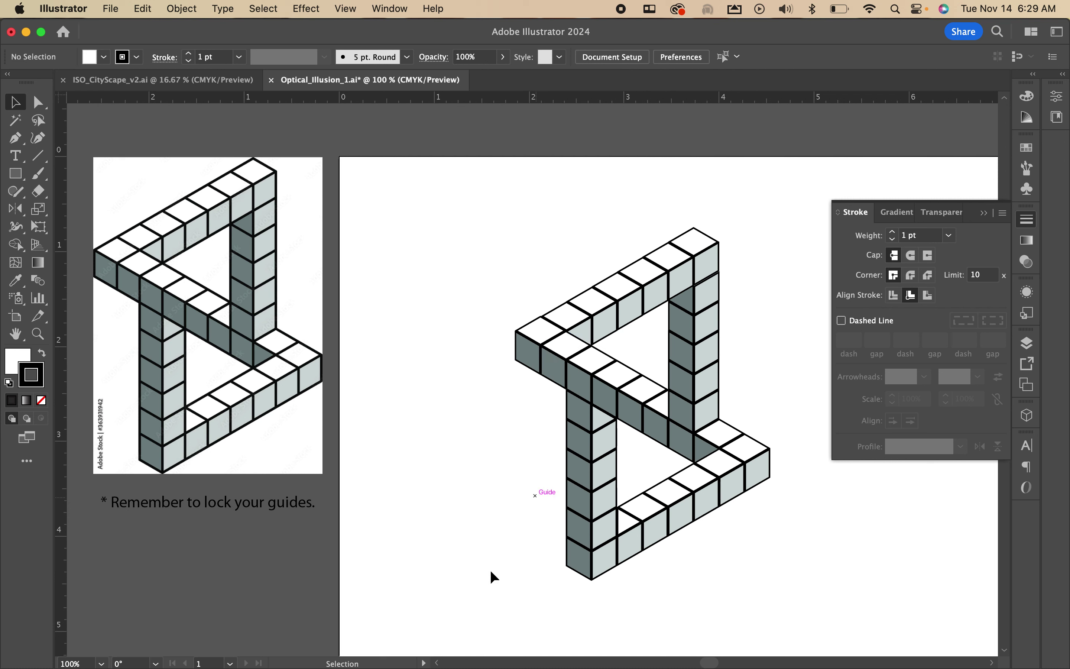
pyautogui.moveTo(397, 664)
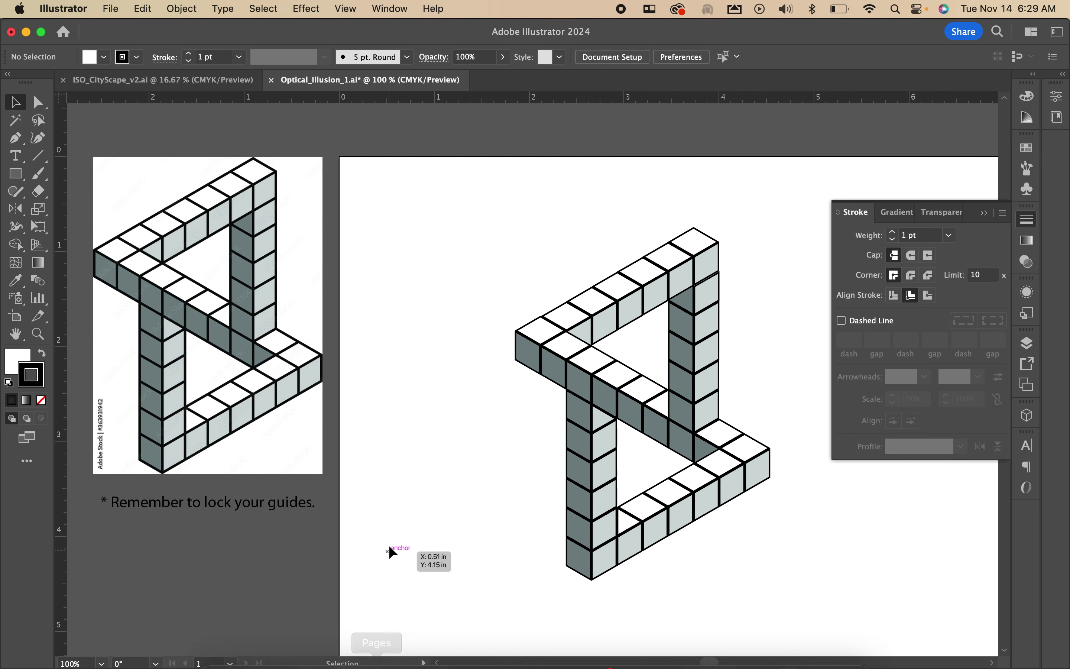